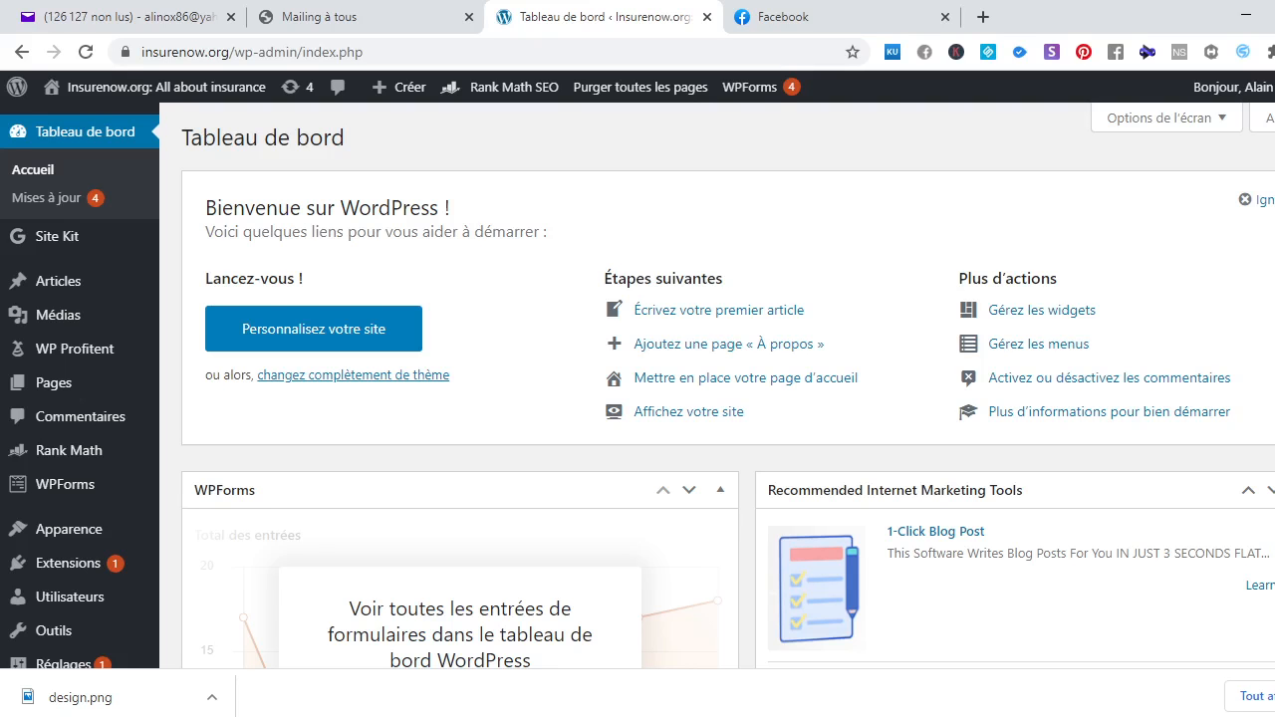
Search the plugins available to add to the site for "revive old"
scroll(717, 386, down, 6)
scroll(717, 386, up, 6)
mouse_move(135, 566)
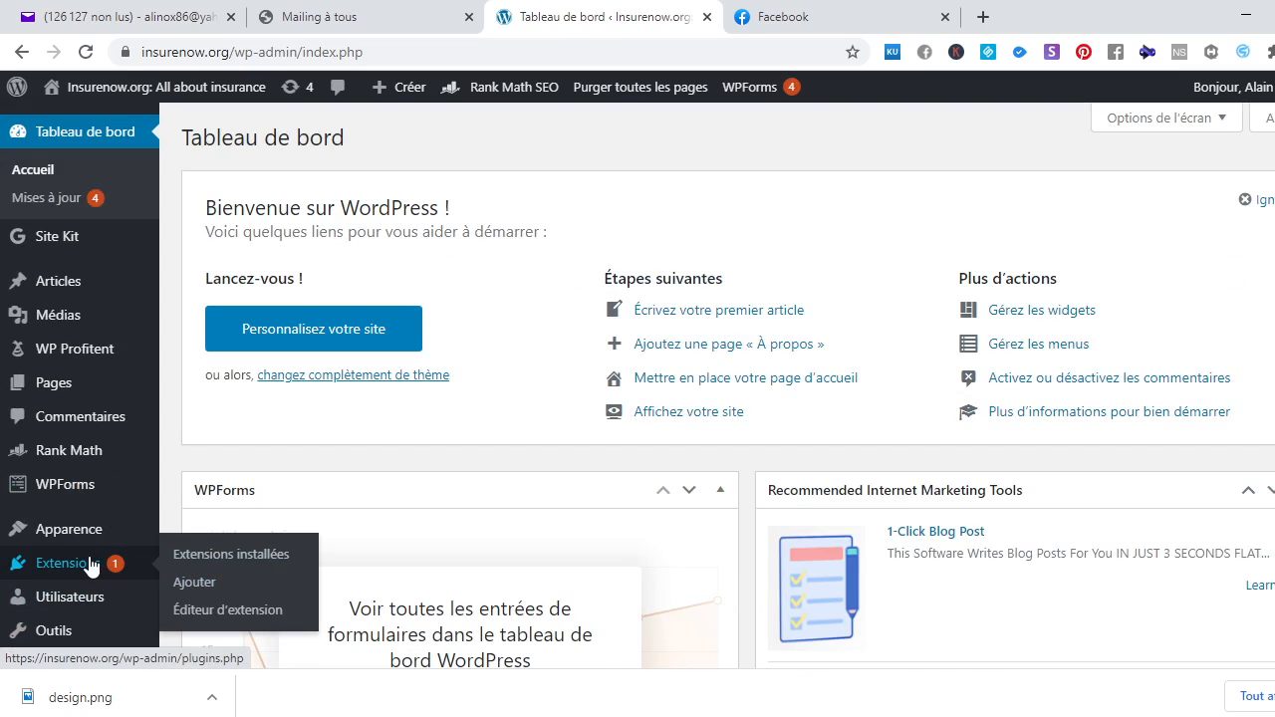
click(208, 587)
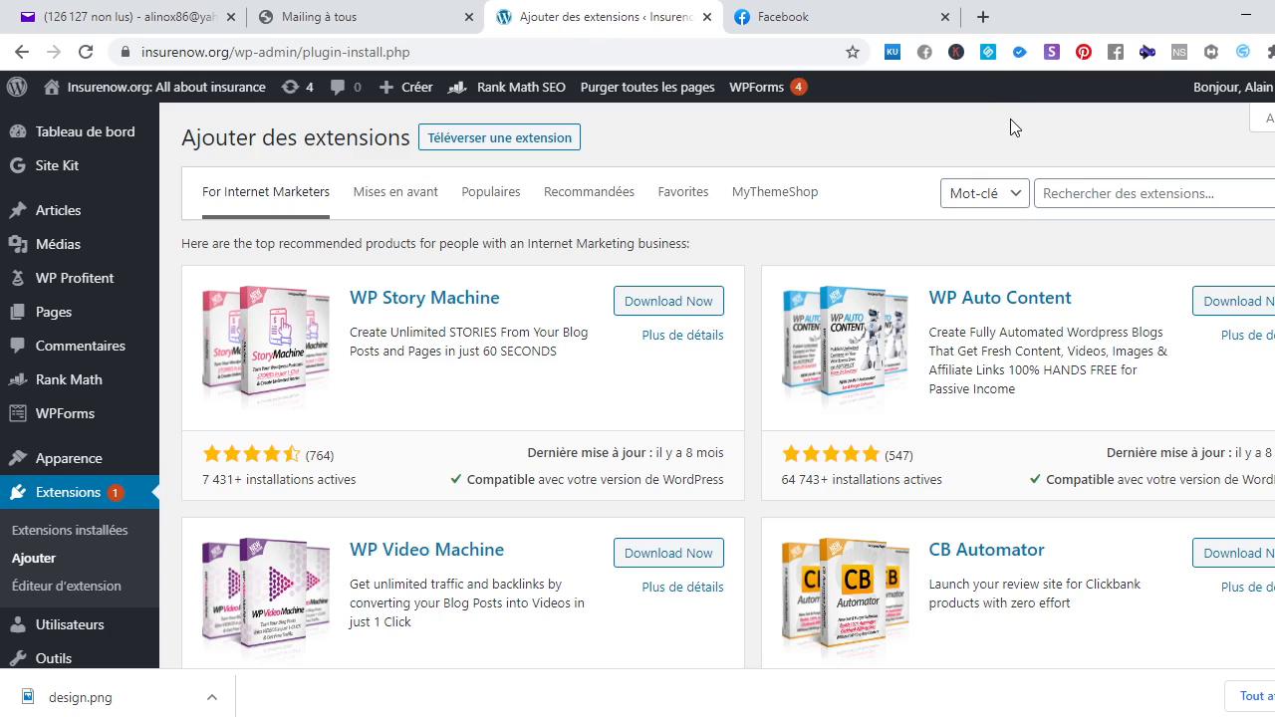
click(1081, 193)
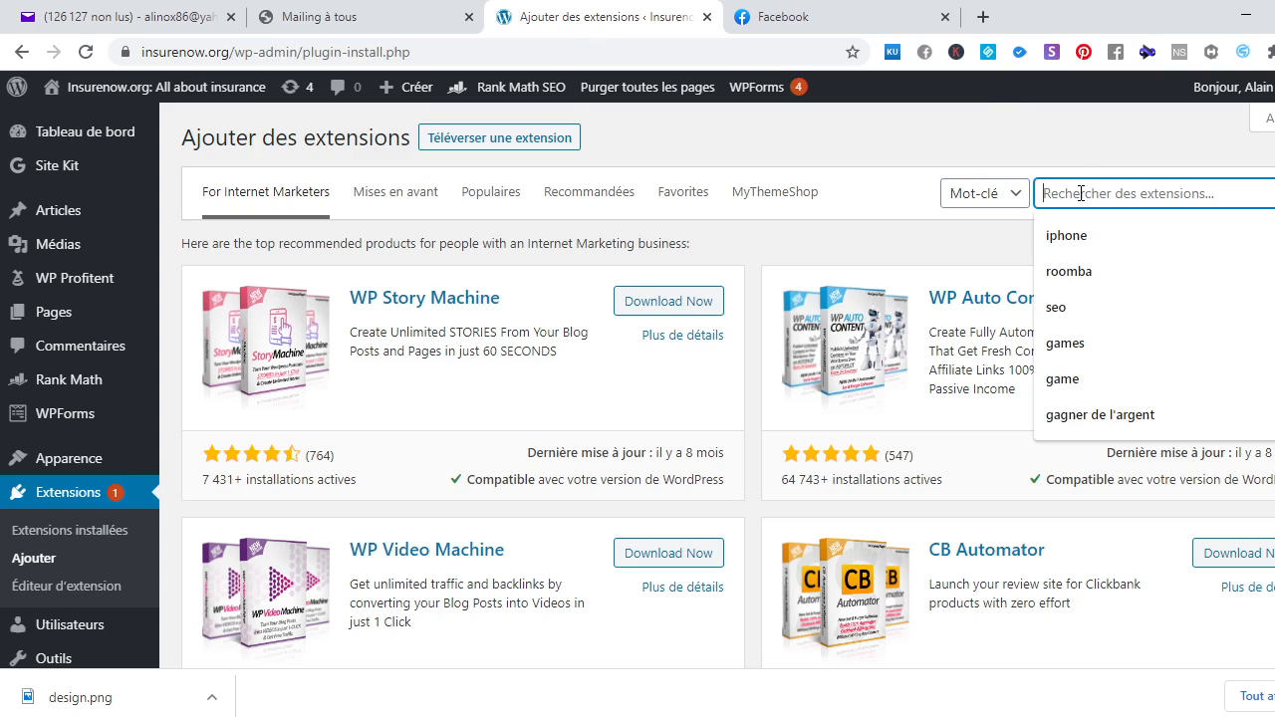
text(revi)
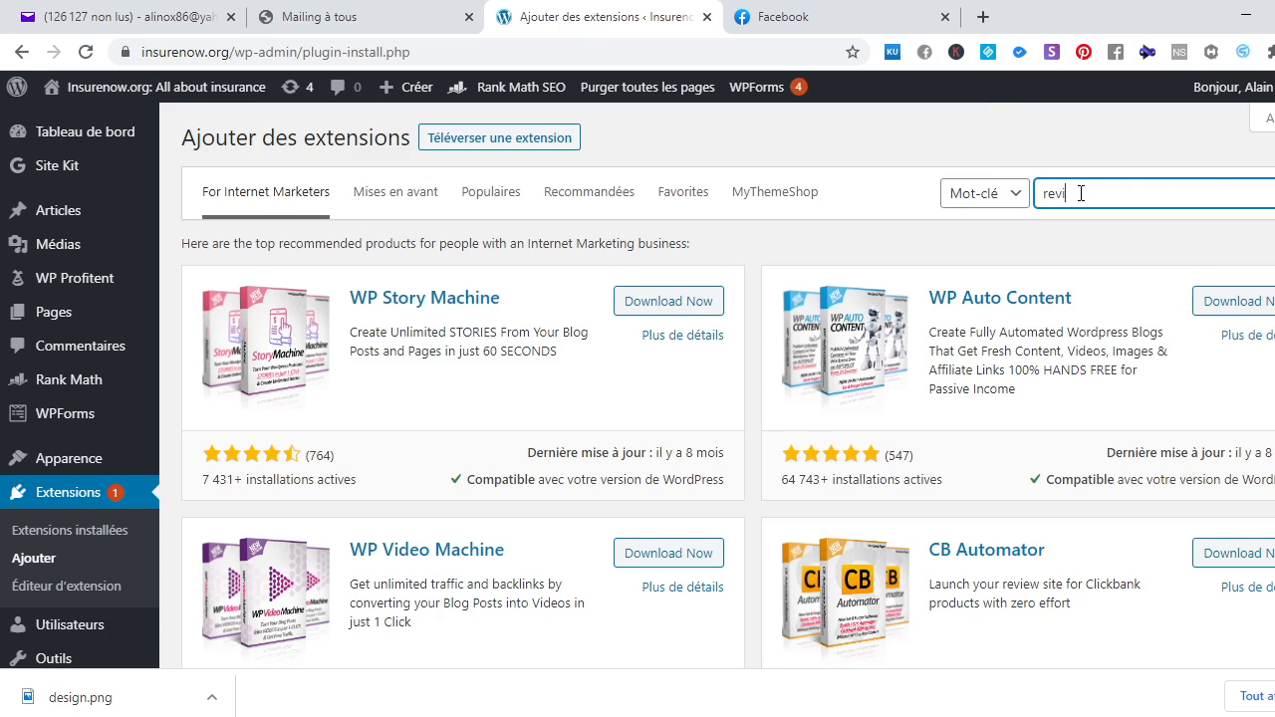
text(ve old)
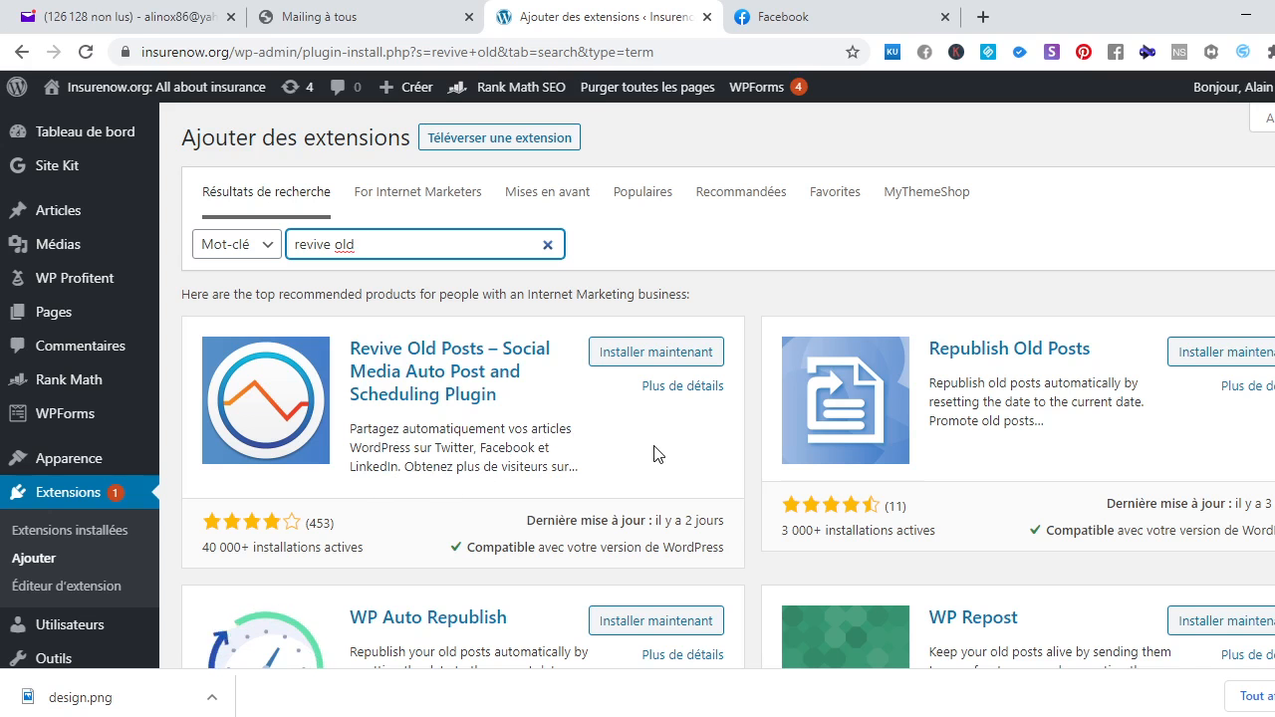
Install and activate the Revive Old Posts – Social Media Auto Post and Scheduling Plugin, and find it among the installed plugins
click(631, 356)
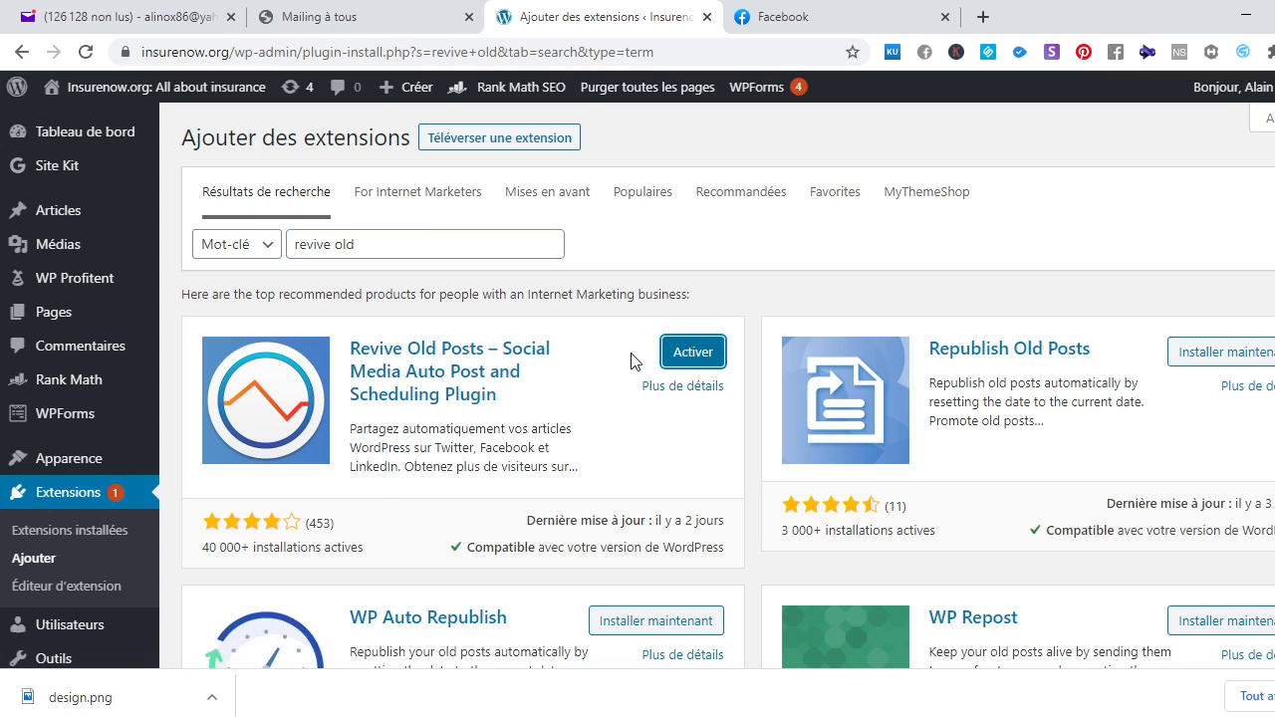
click(694, 357)
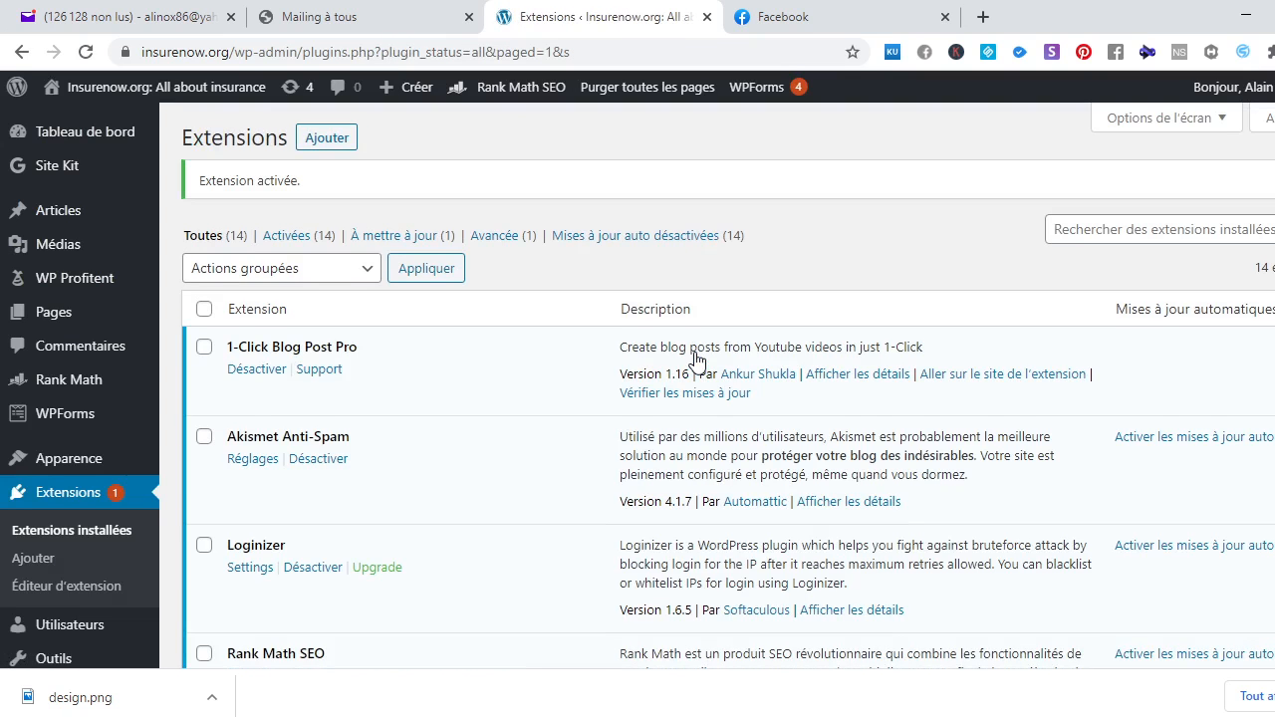
scroll(696, 361, down, 4)
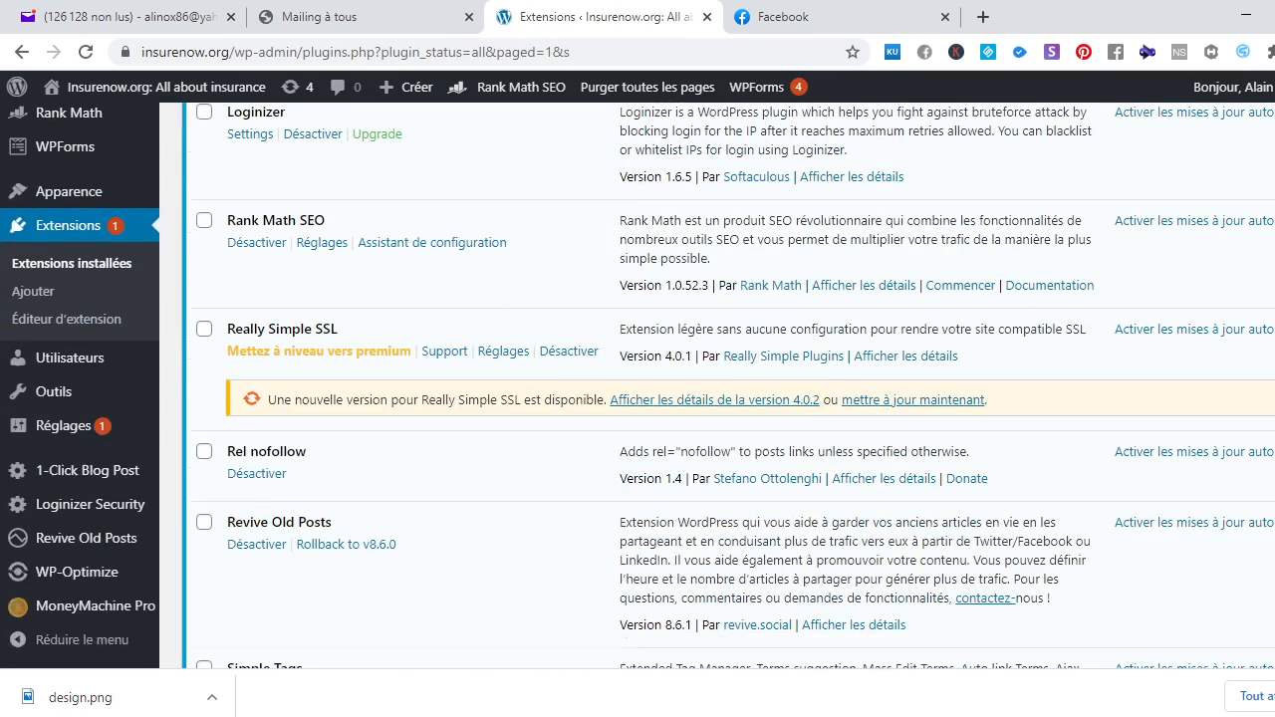
scroll(637, 388, up, 1)
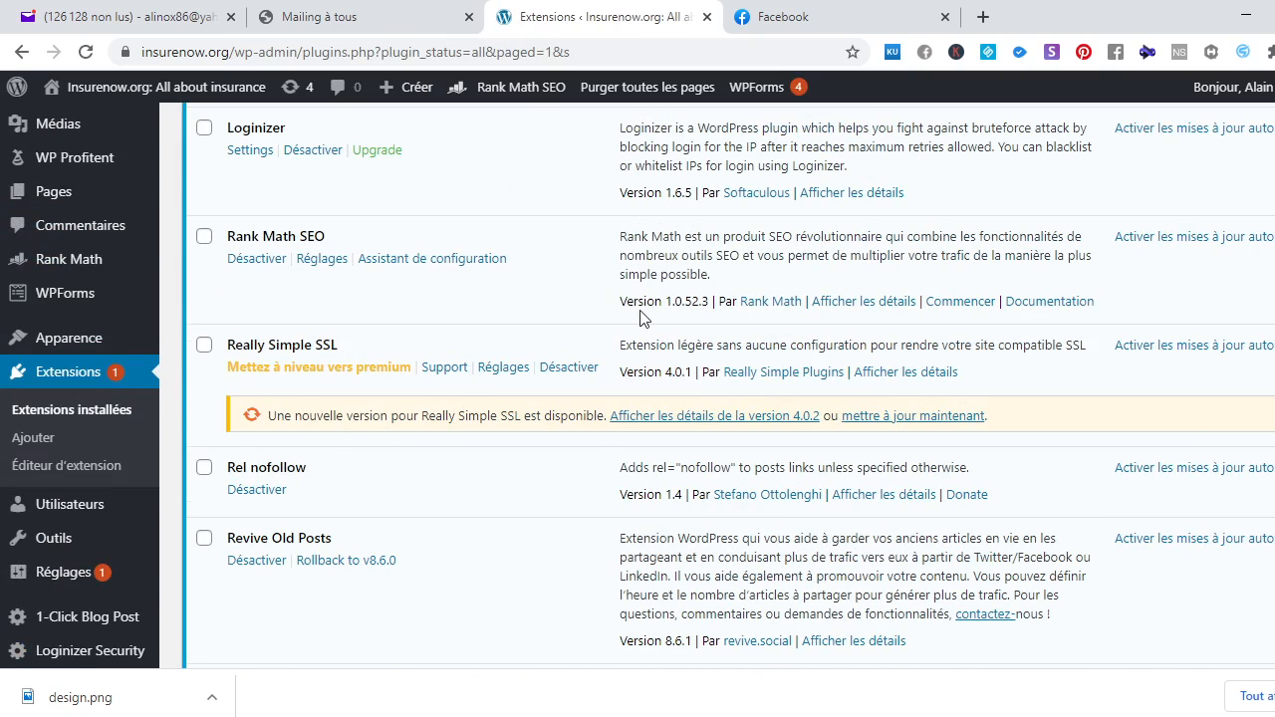
scroll(637, 385, down, 3)
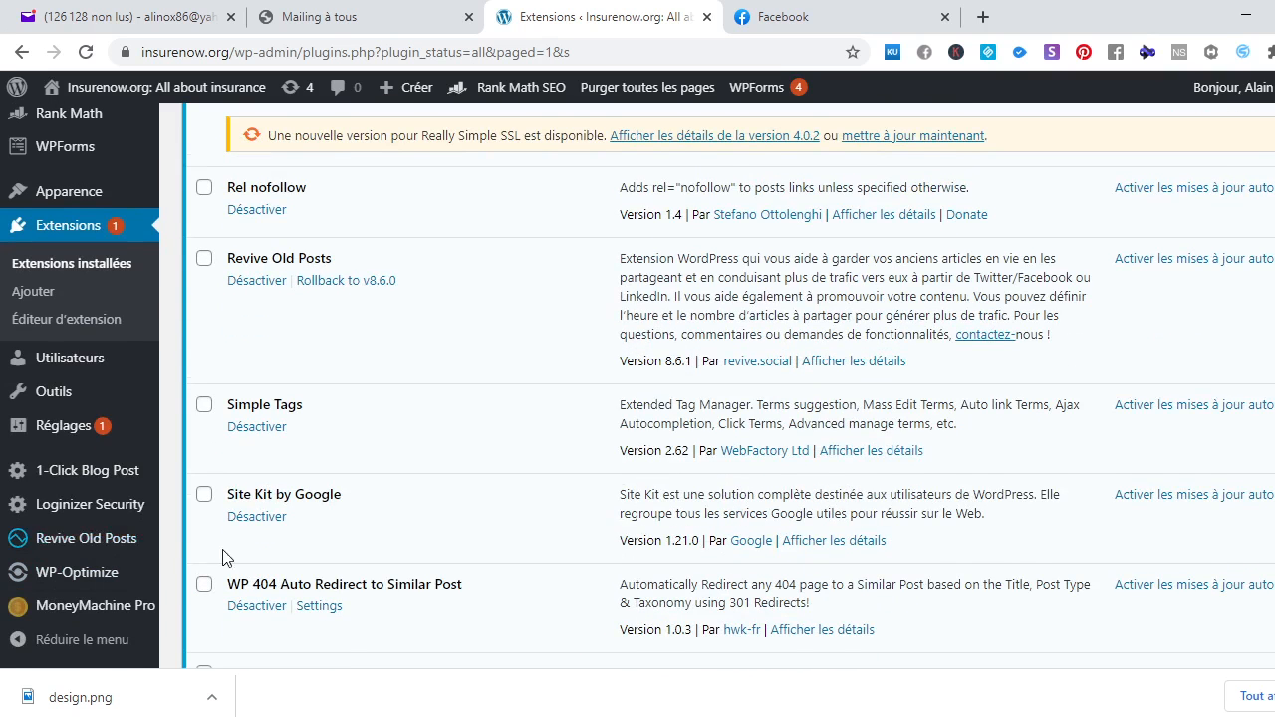
Open the Revive Old Posts dashboard and remove all connected social media accounts
mouse_move(78, 544)
click(99, 547)
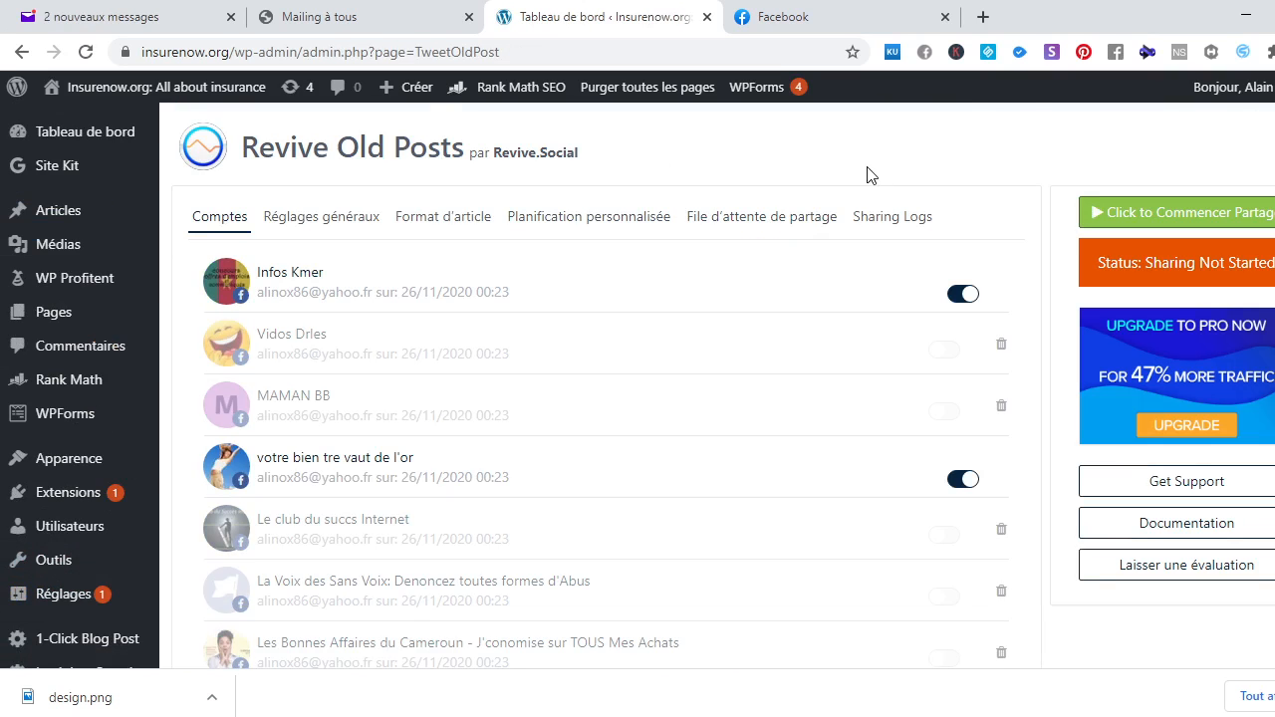
scroll(945, 181, down, 8)
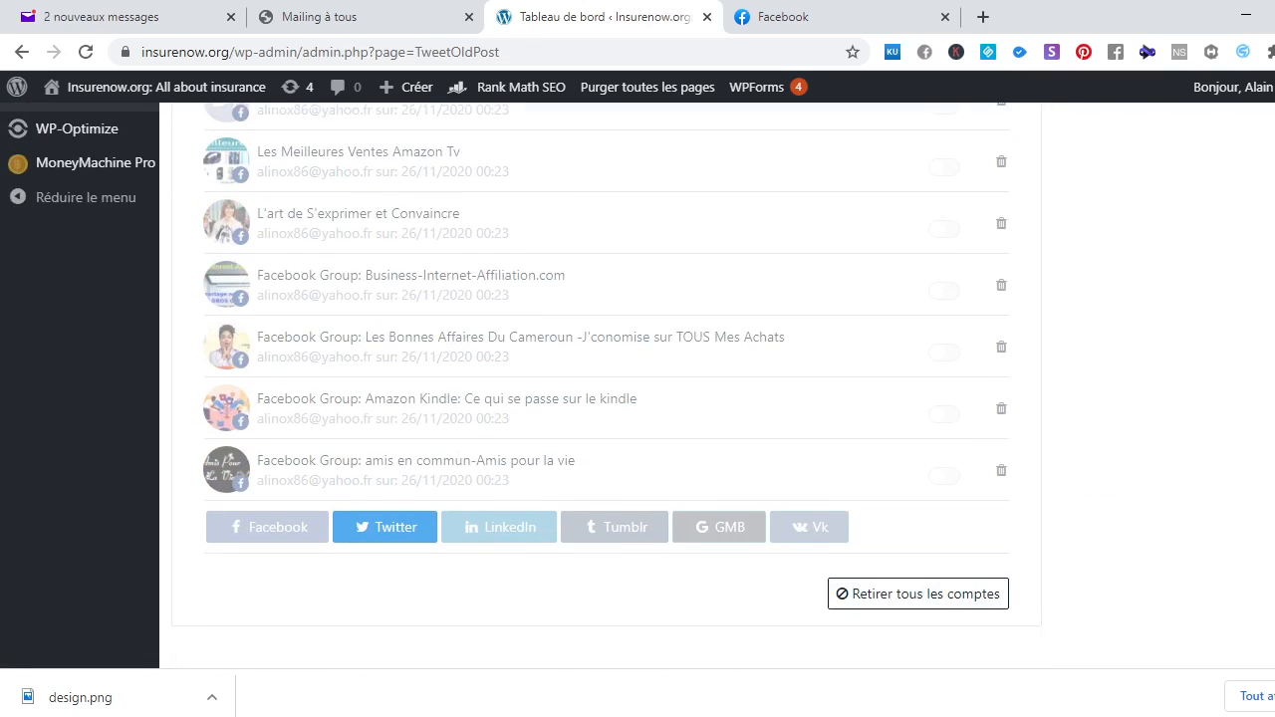
scroll(606, 386, up, 2)
scroll(606, 386, down, 3)
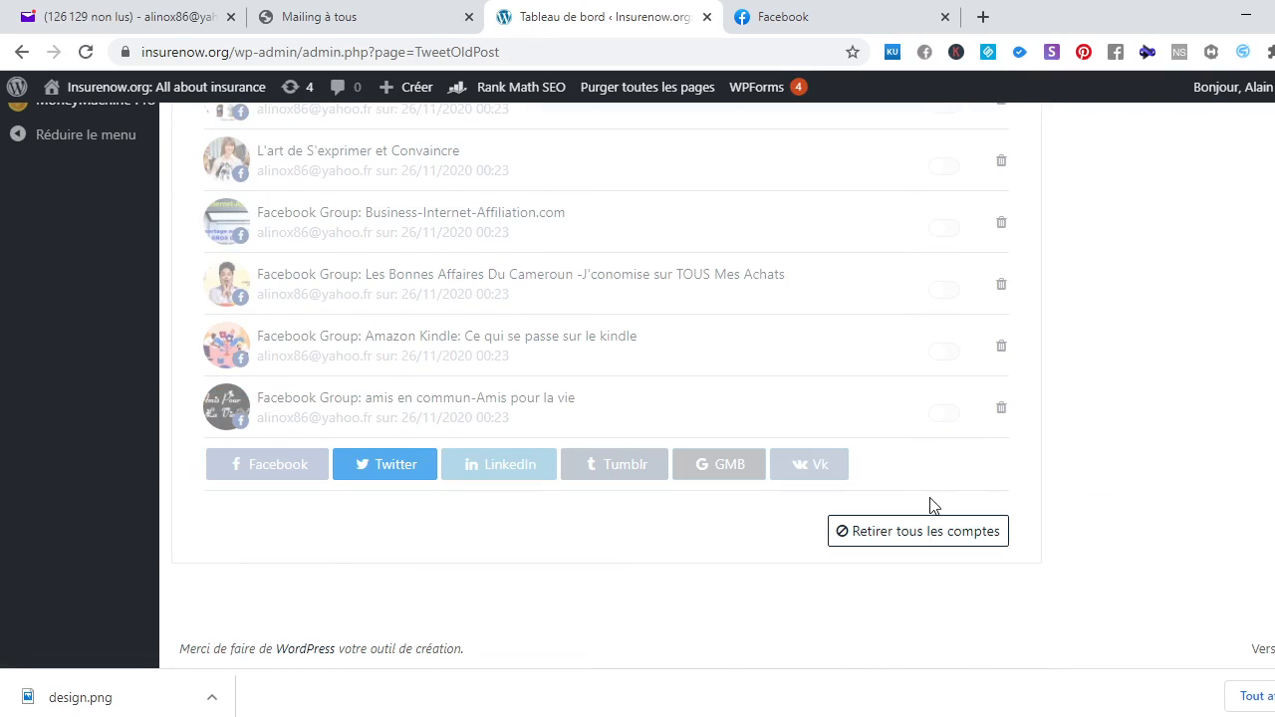
click(919, 537)
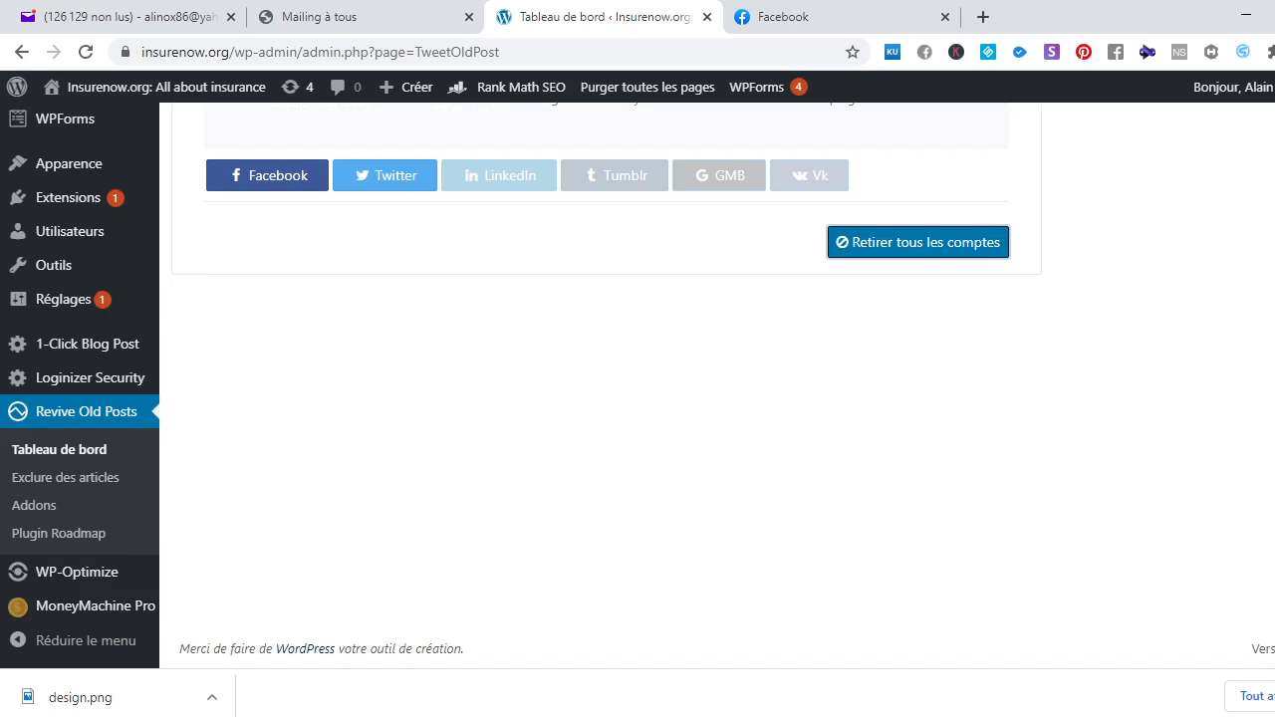
scroll(674, 194, up, 3)
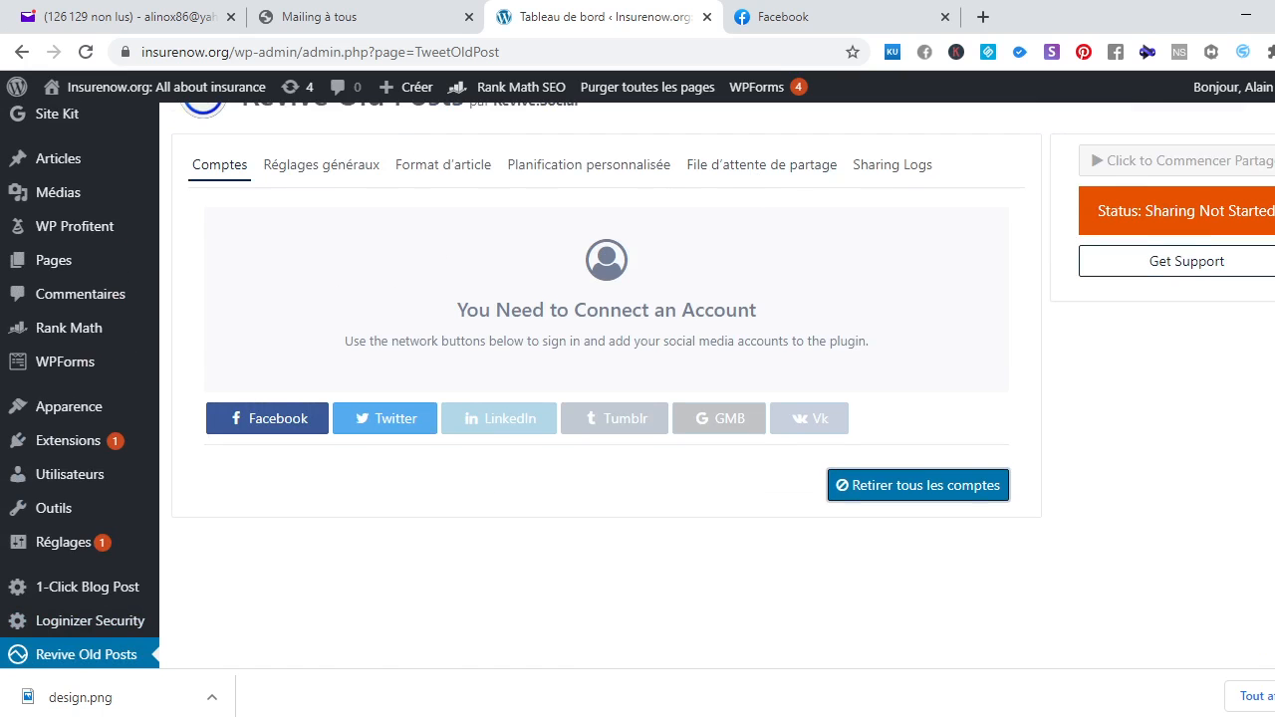
scroll(638, 386, up, 1)
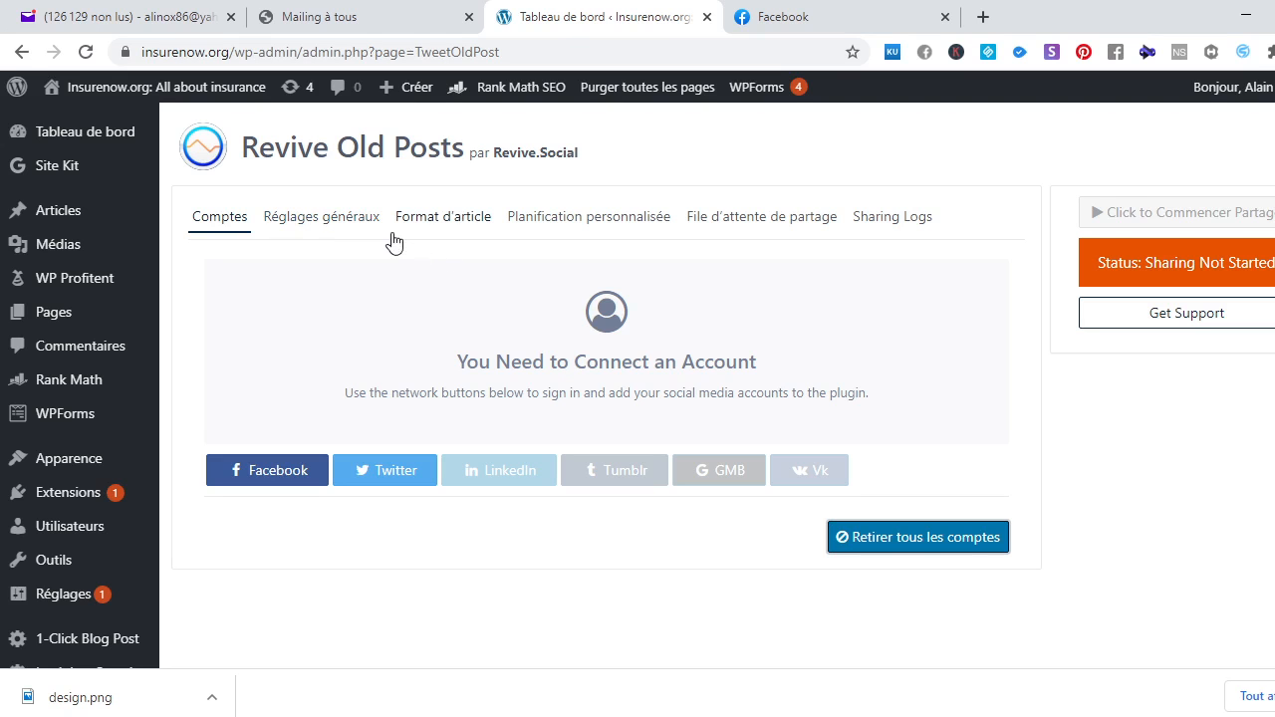
Examine the general settings of Revive Old Posts, including the share interval, post age, post types and instant sharing options
click(340, 226)
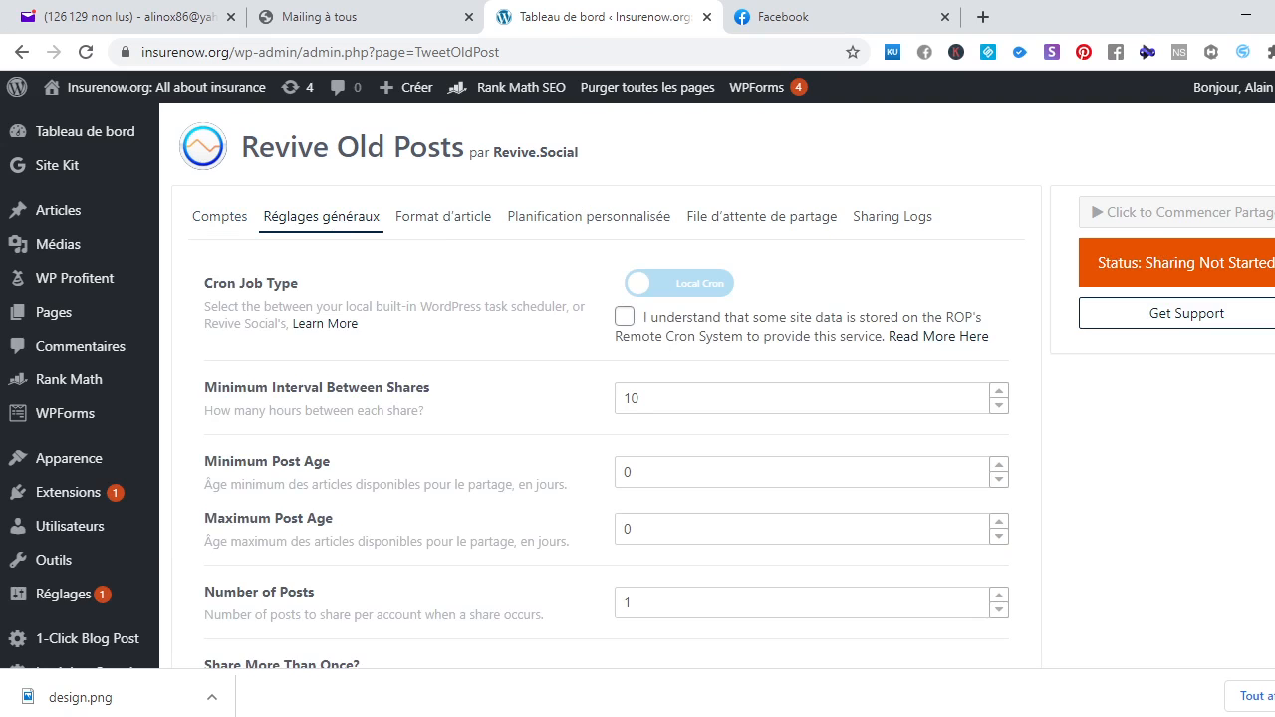
scroll(638, 399, down, 6)
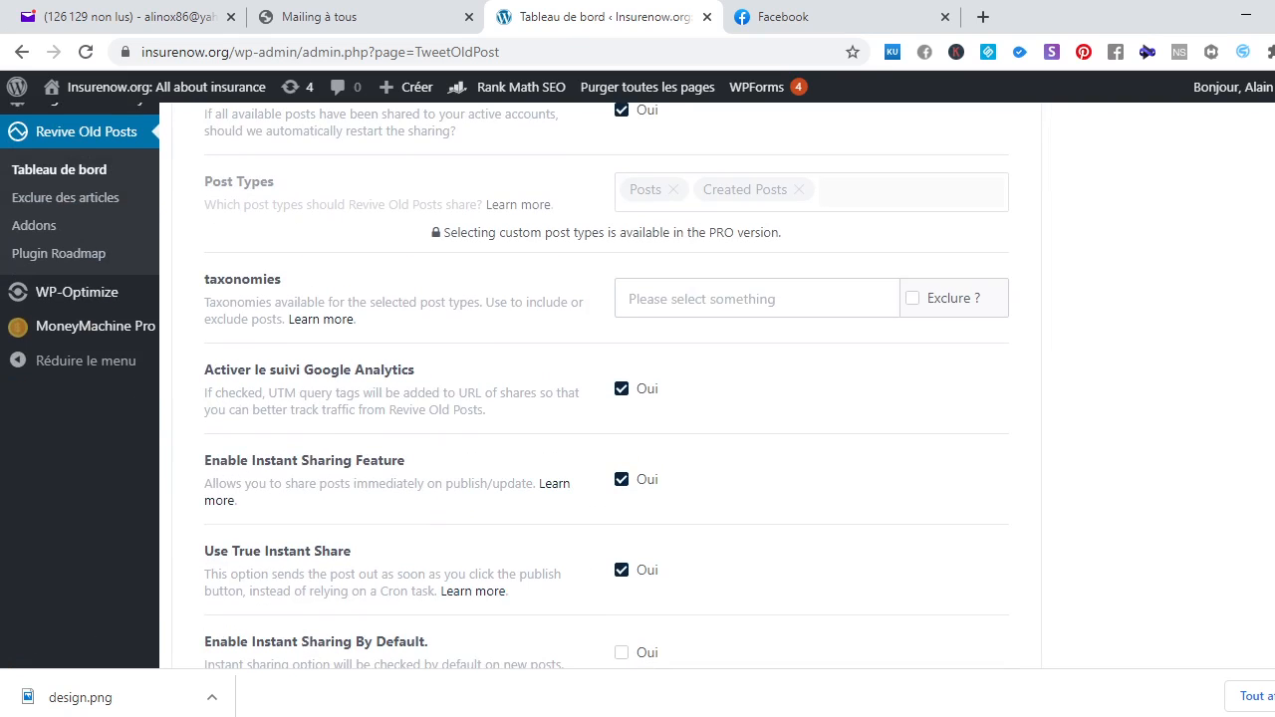
scroll(637, 398, up, 1)
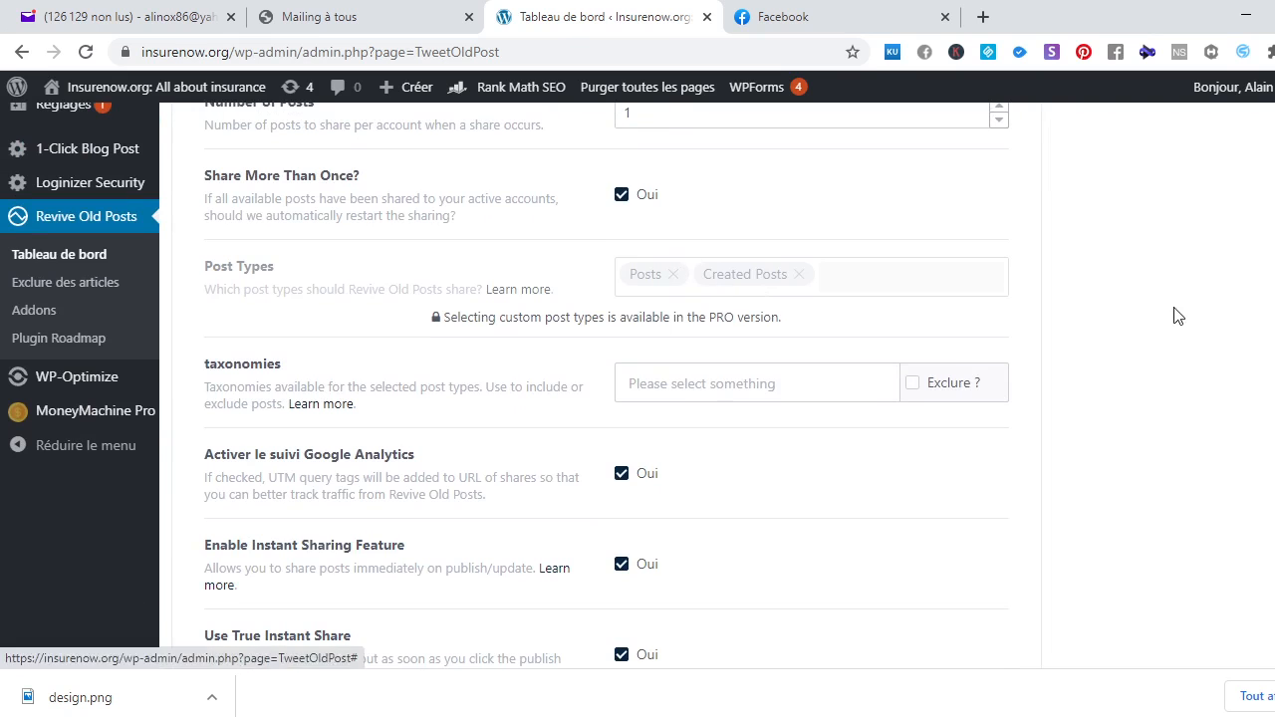
scroll(1235, 311, up, 1)
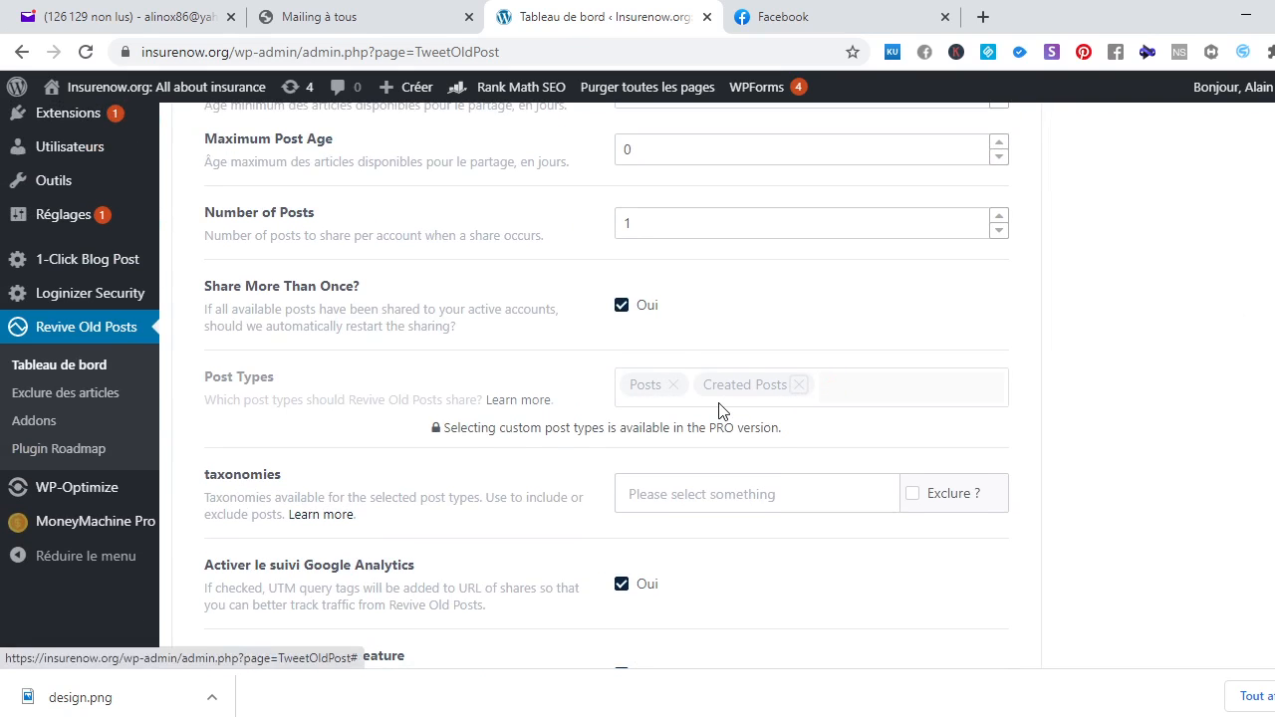
scroll(637, 386, up, 4)
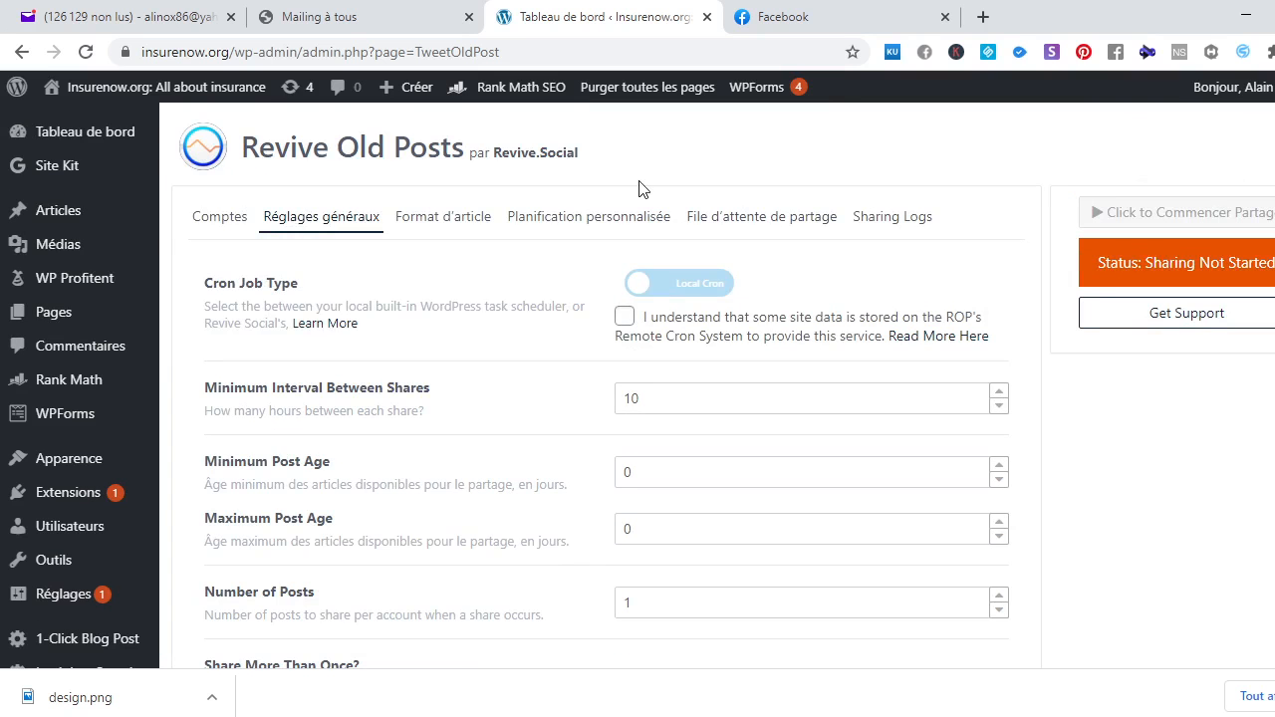
scroll(639, 190, down, 1)
scroll(639, 190, up, 1)
scroll(638, 386, down, 2)
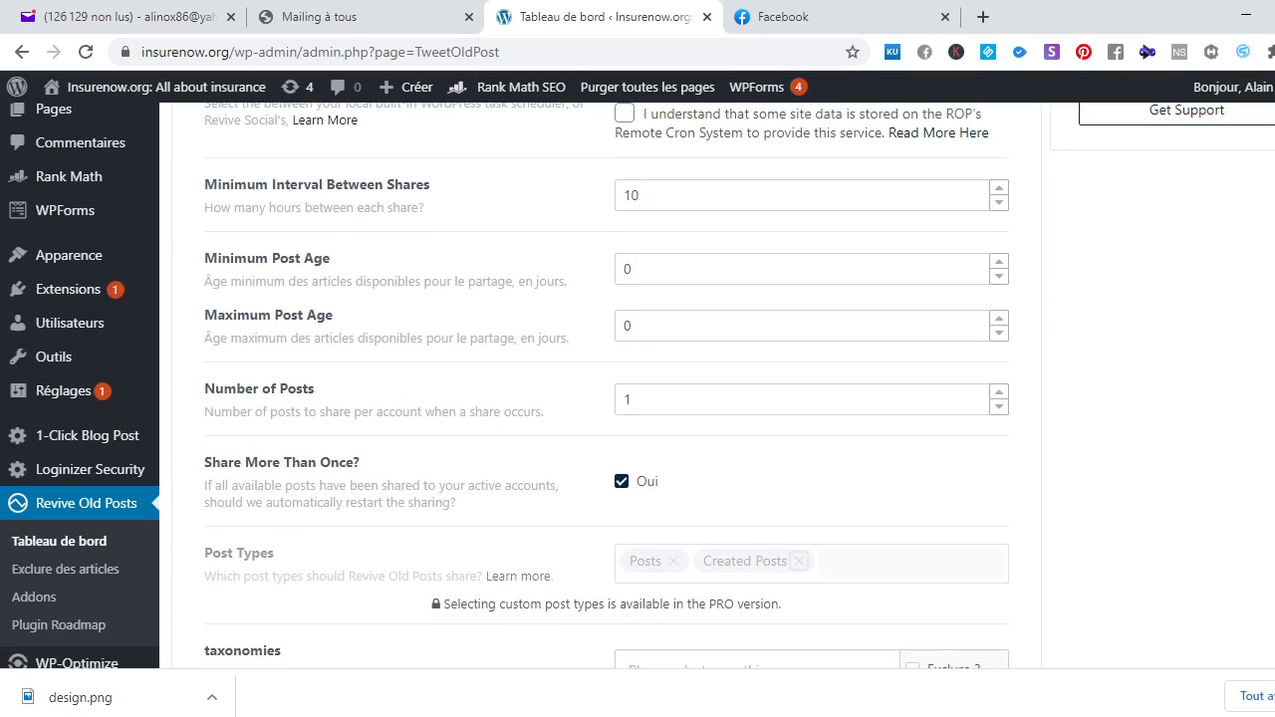
Start a new plugin upload and choose tweet-old-post-pro.zip from the Zoaboutique folder as the file
mouse_move(56, 297)
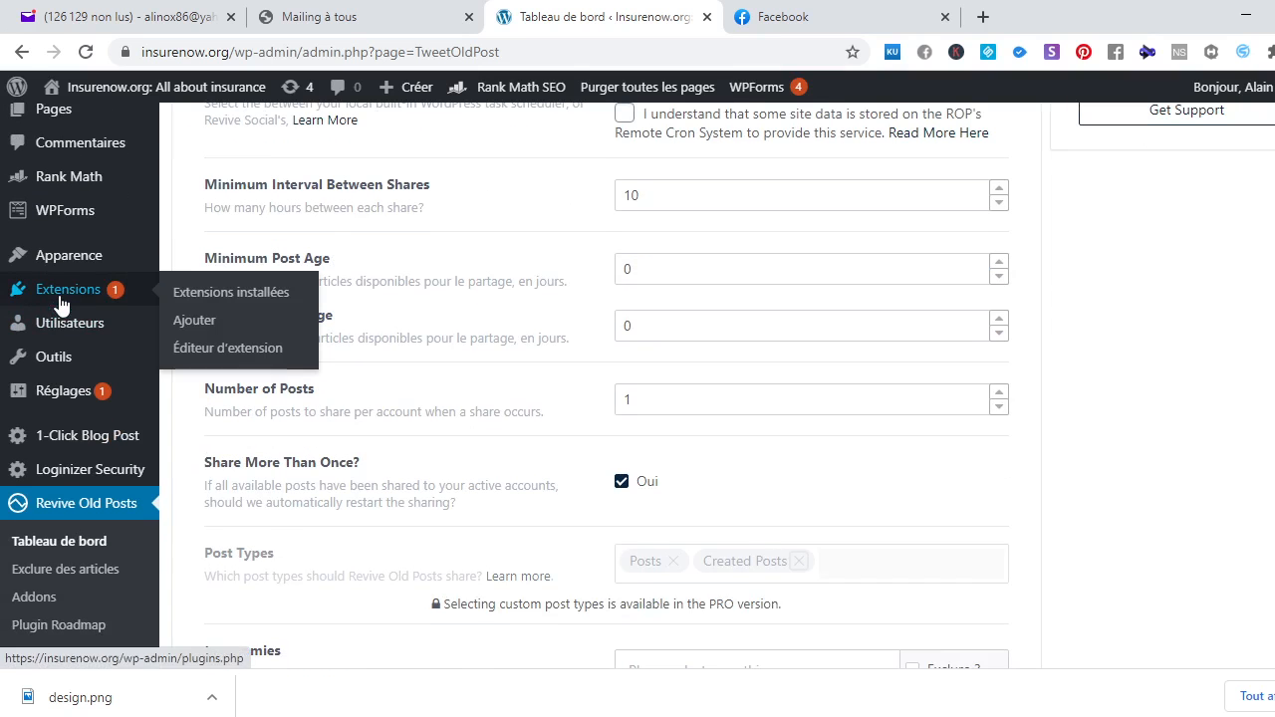
click(201, 328)
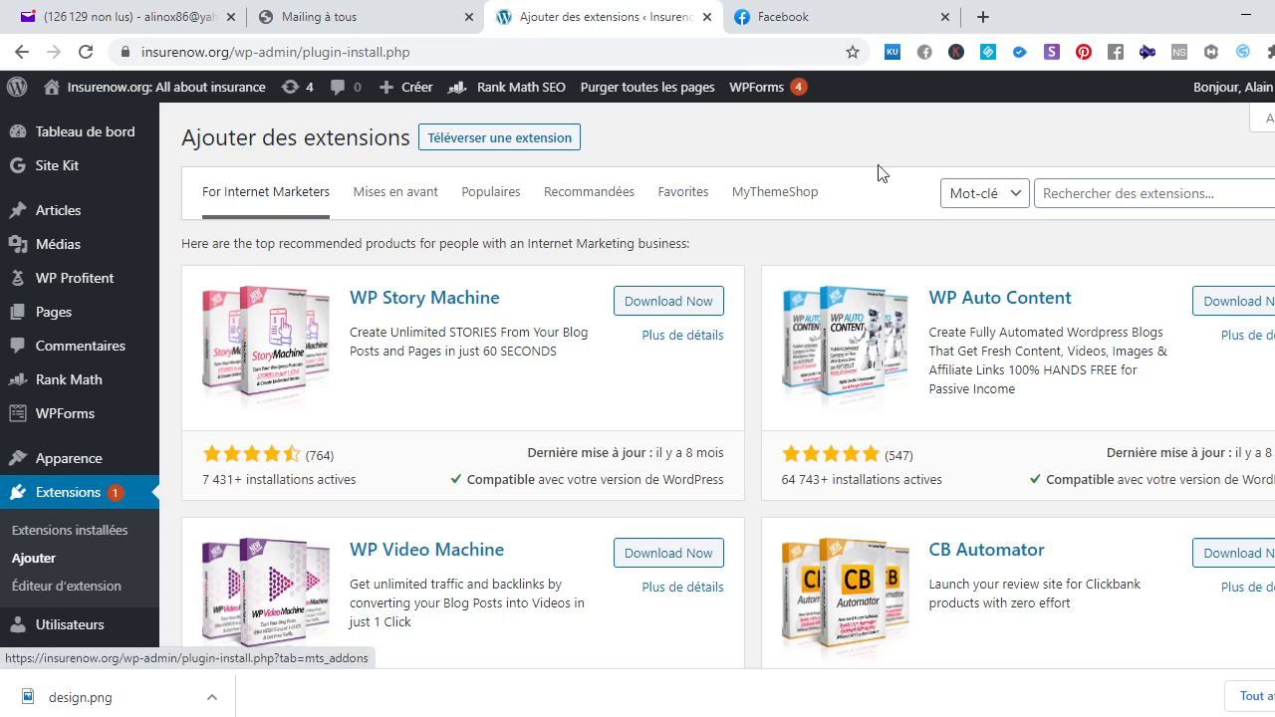
click(523, 145)
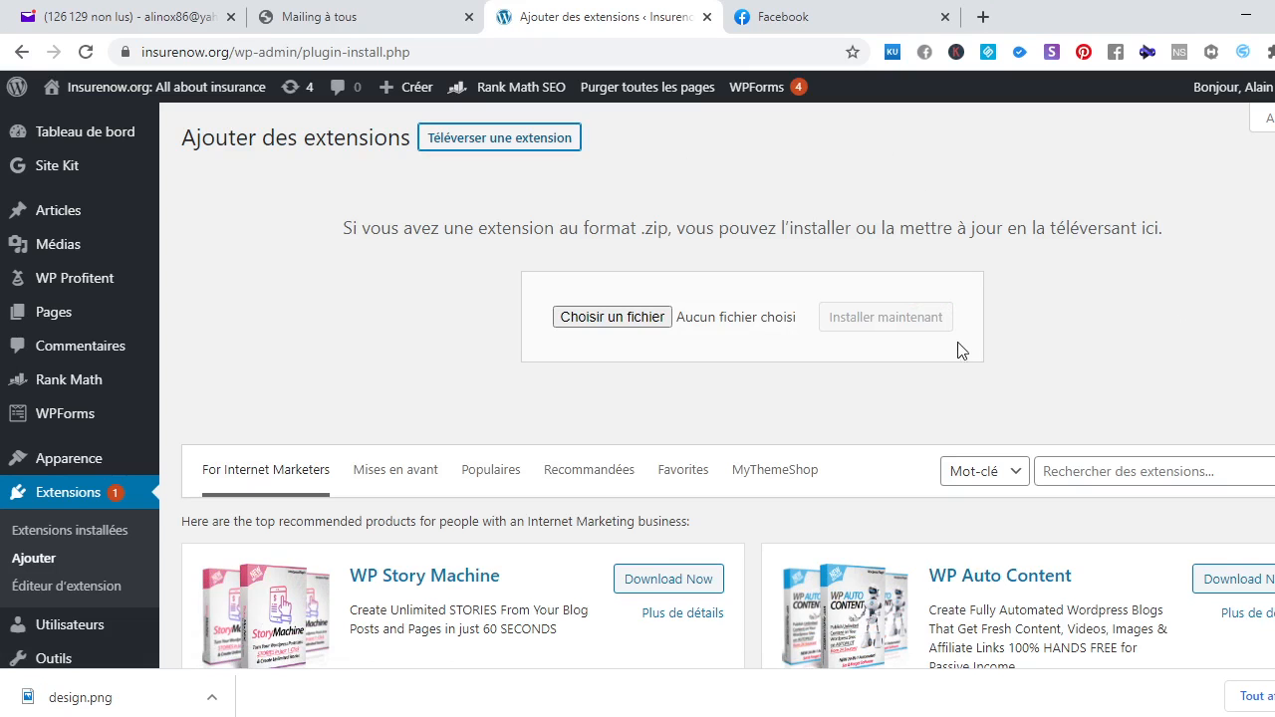
click(646, 318)
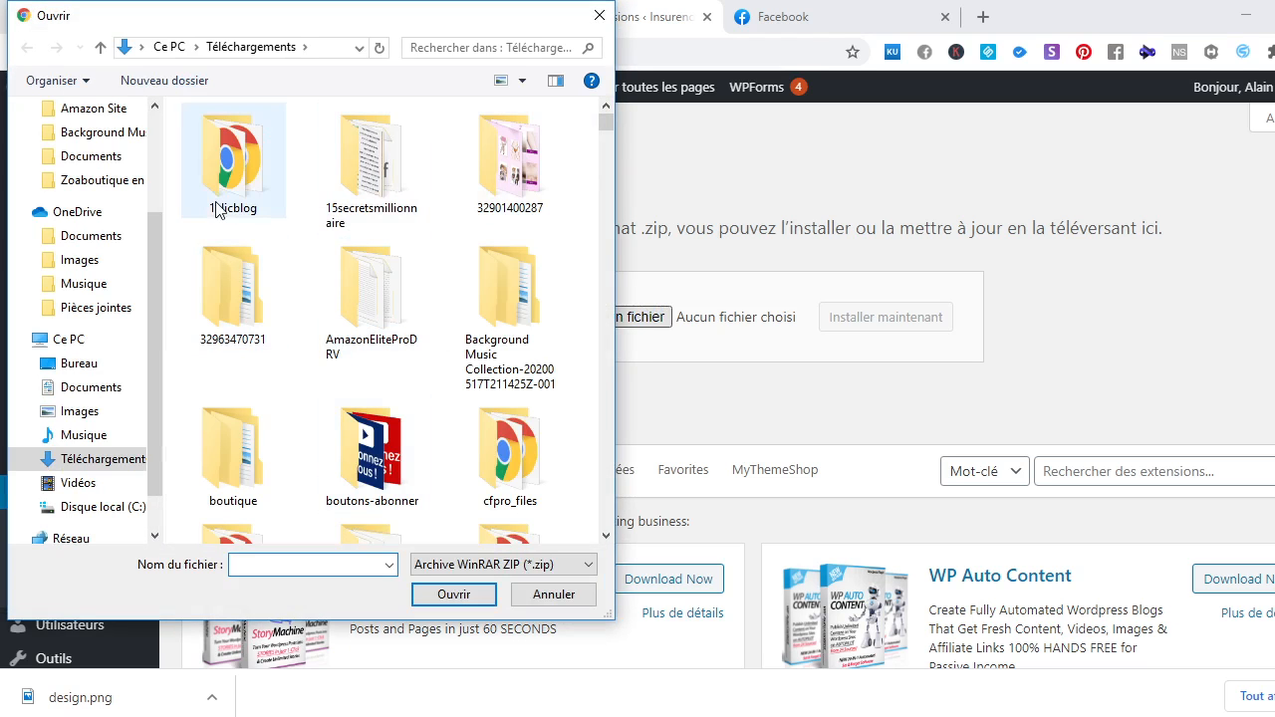
drag(159, 242, 158, 202)
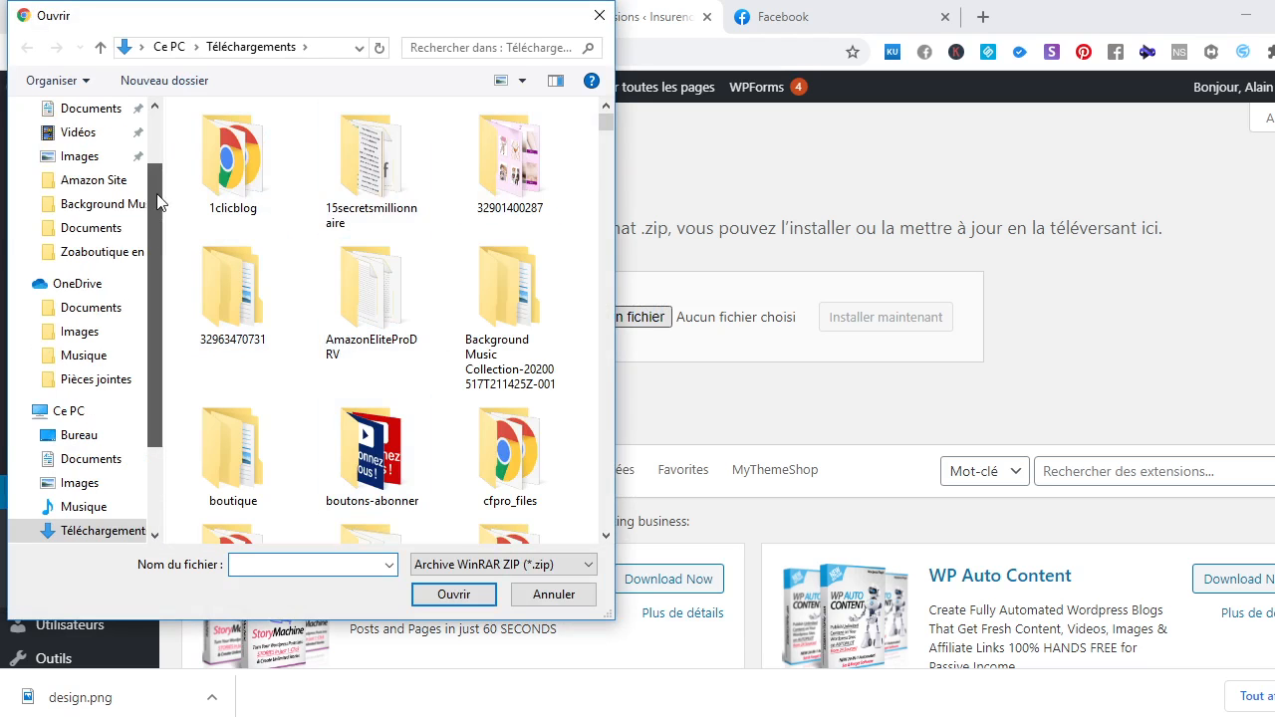
click(100, 252)
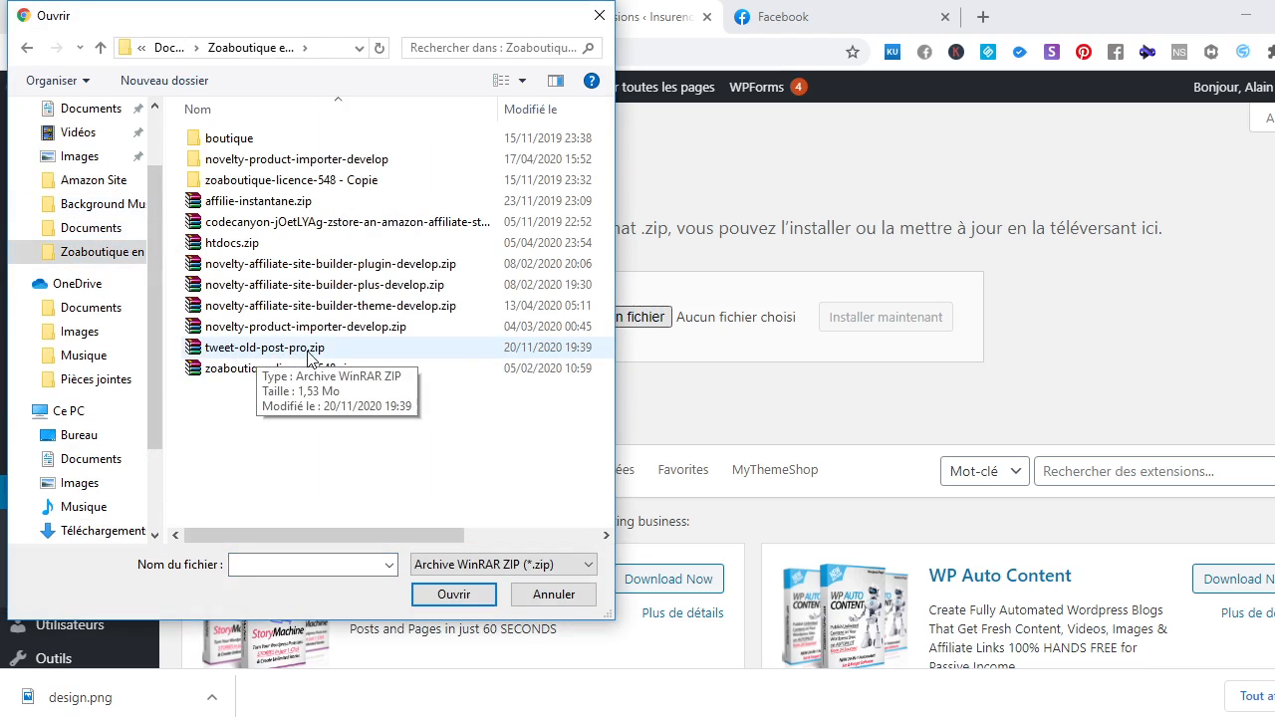
click(286, 348)
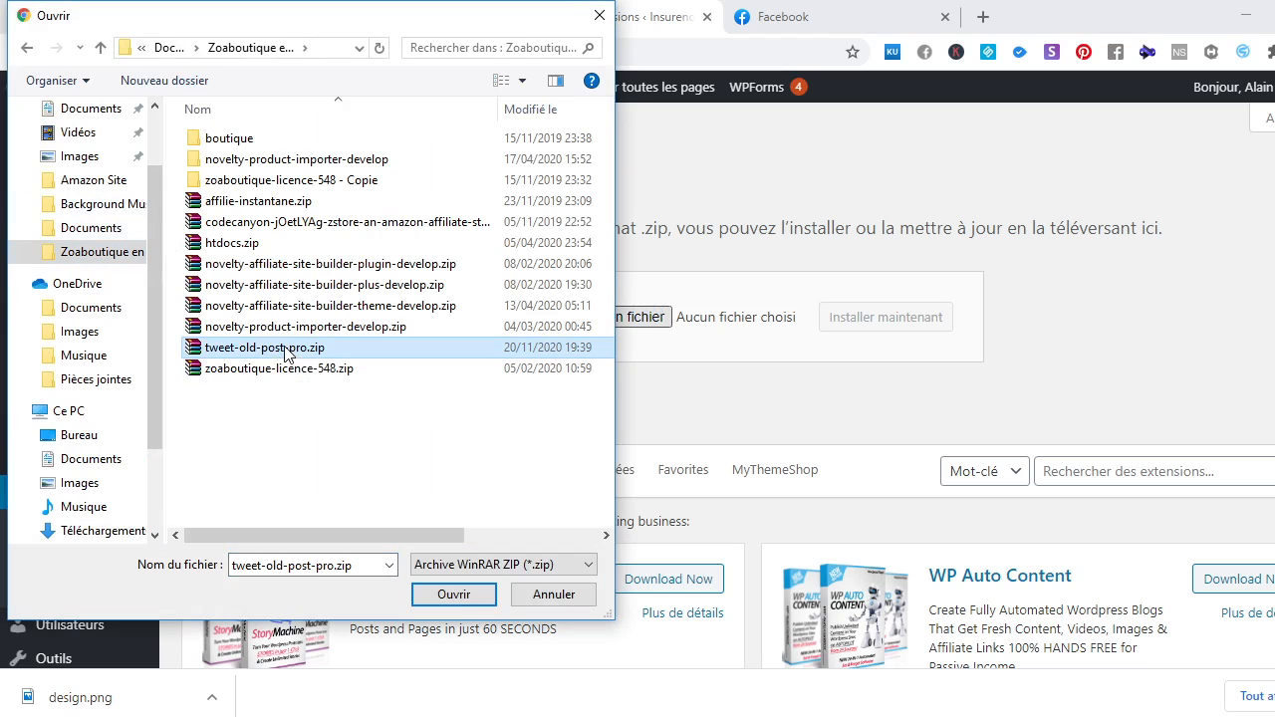
click(456, 601)
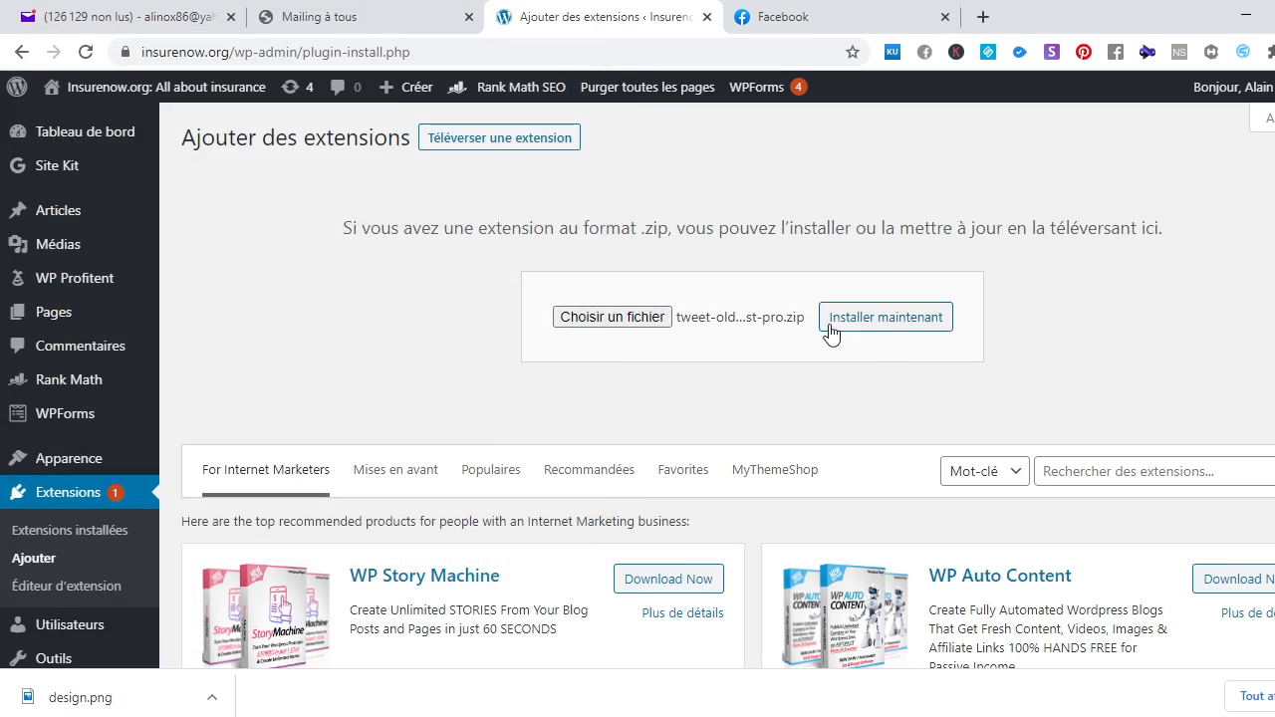
Install and activate the uploaded tweet-old-post-pro.zip plugin, and reopen the Revive Old Posts dashboard
click(870, 325)
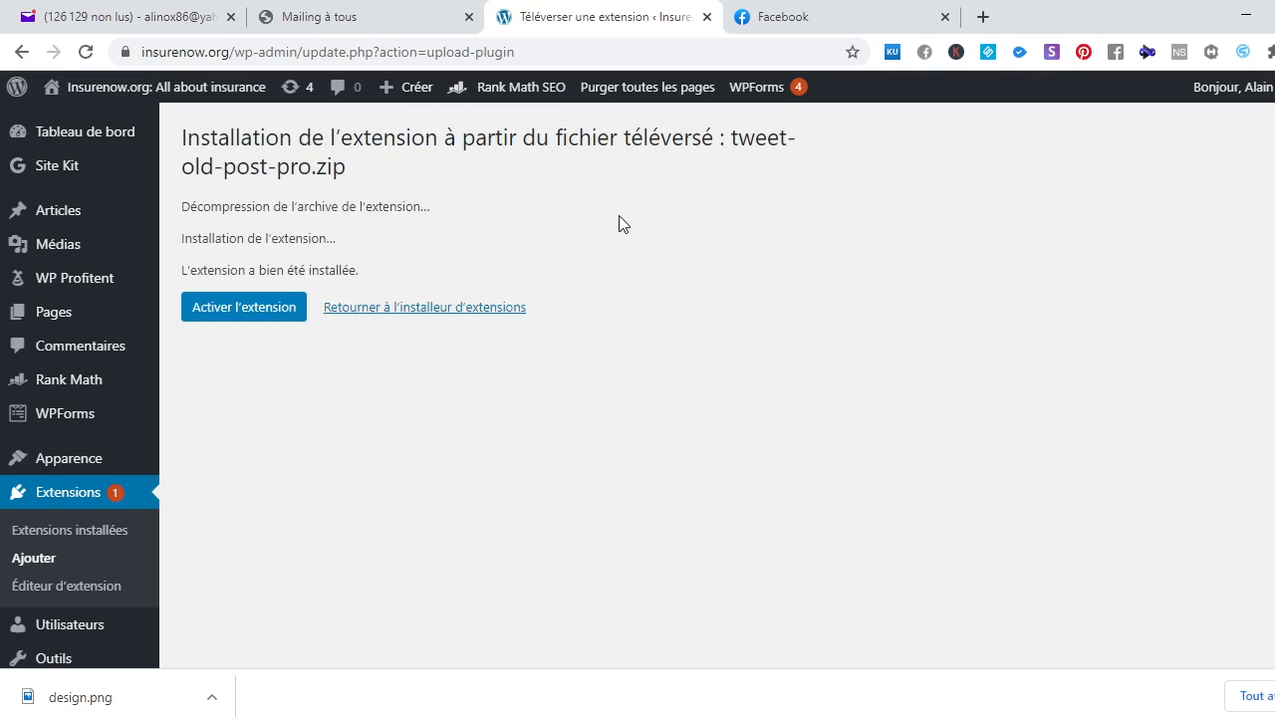
click(266, 312)
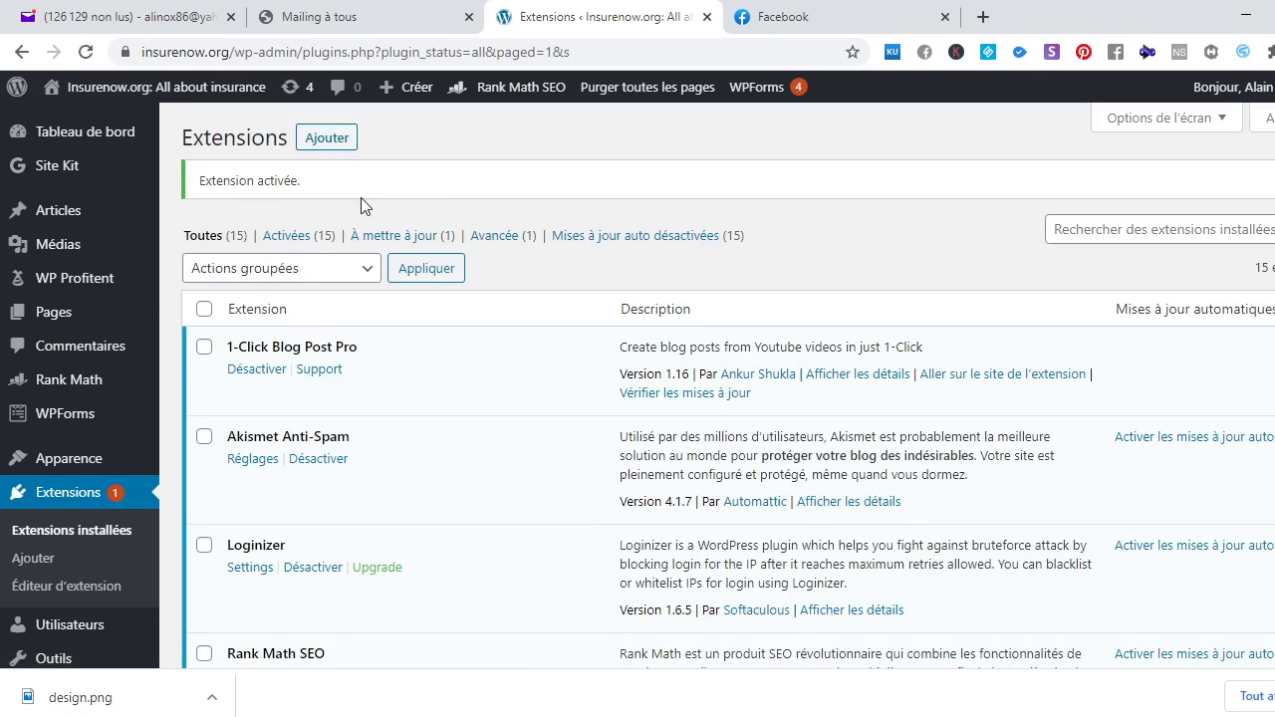
scroll(852, 222, down, 5)
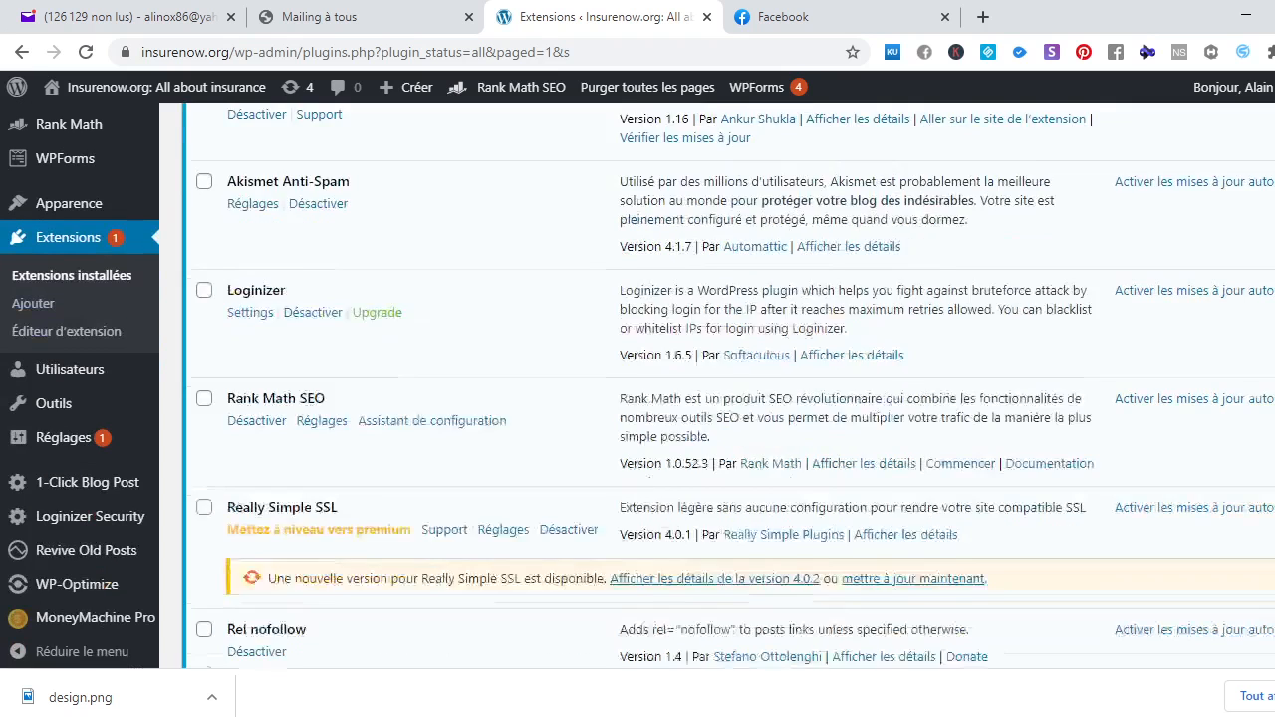
scroll(728, 389, down, 1)
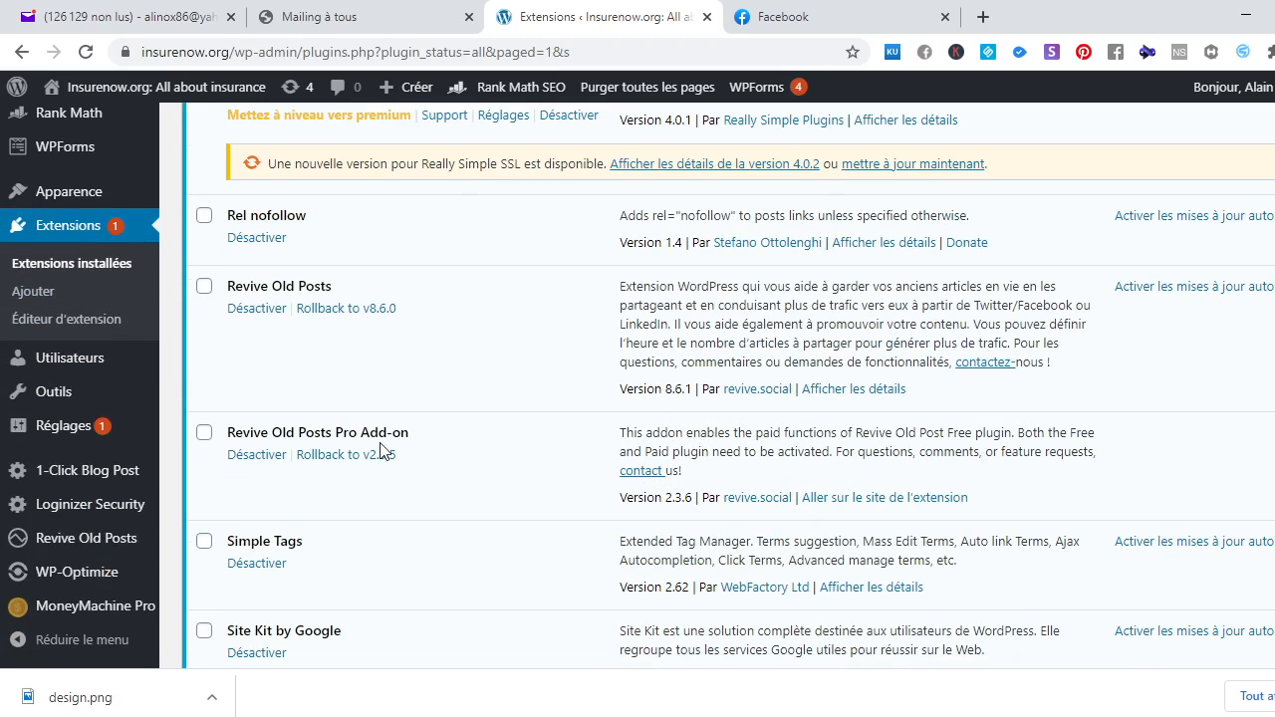
click(78, 542)
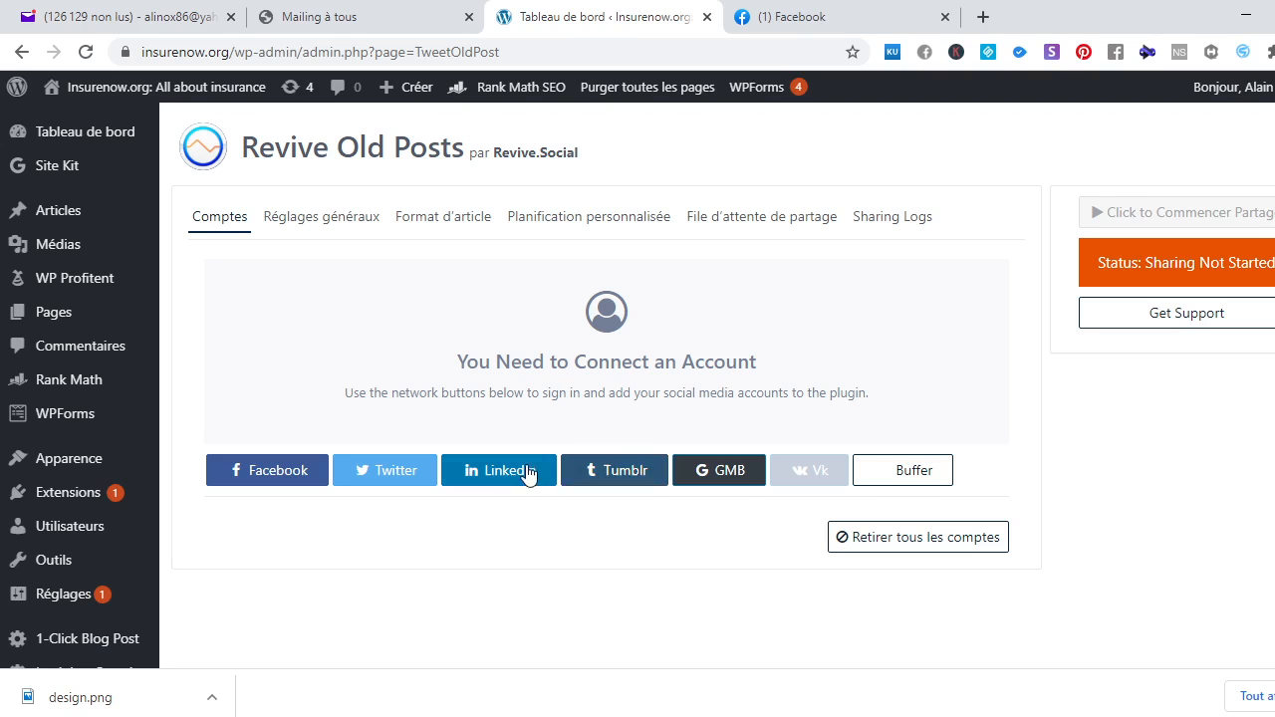
Connect a Facebook account to Revive Old Posts, entering the Facebook account password and approving continued access for Revive Social
click(737, 482)
click(282, 477)
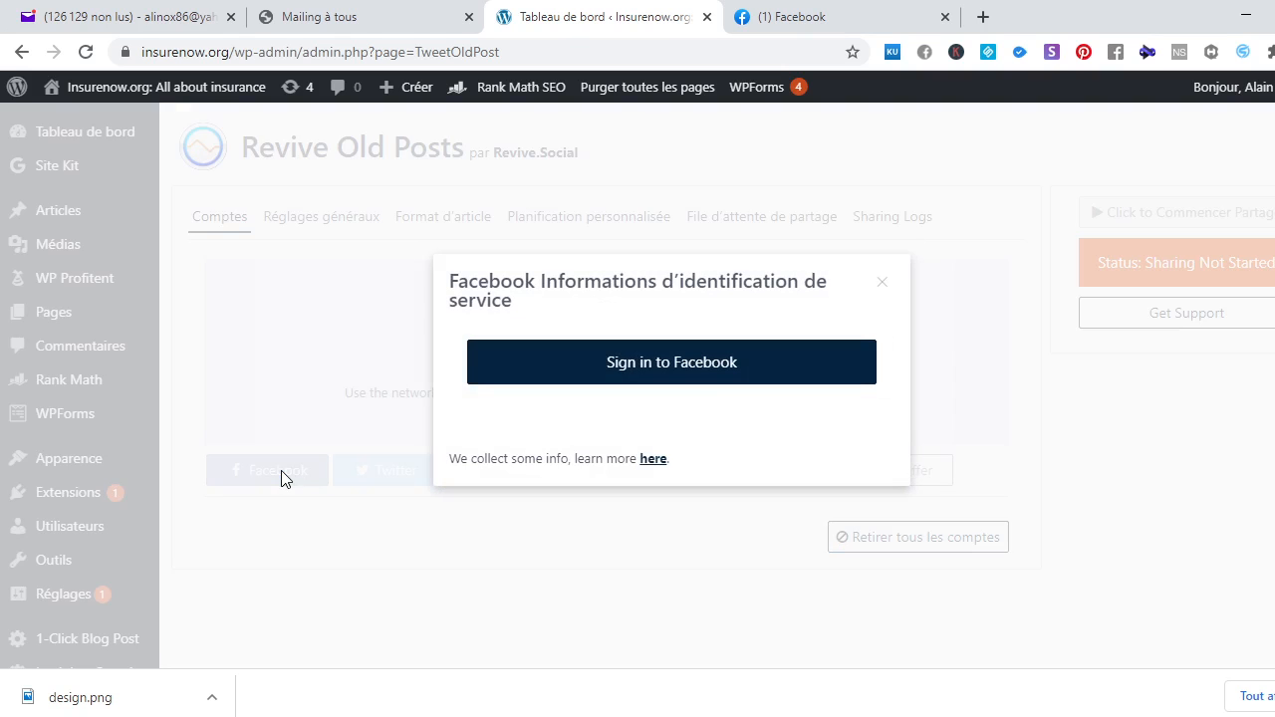
click(701, 367)
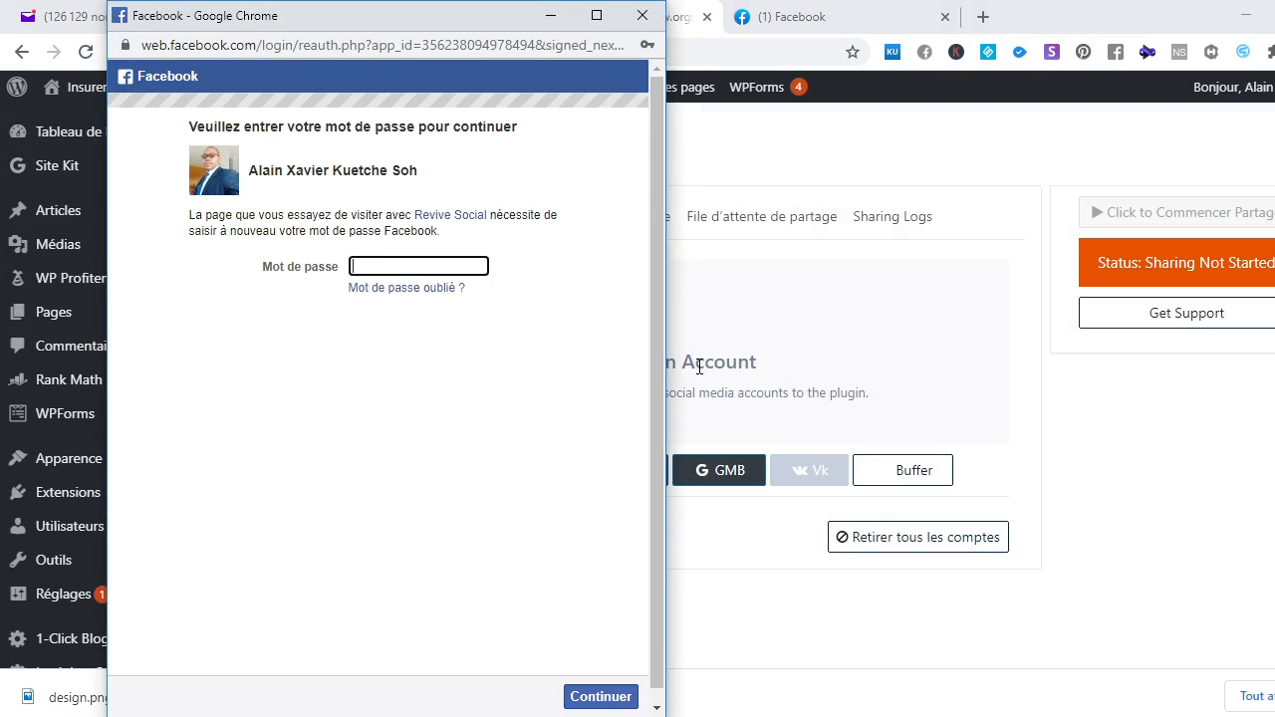
click(394, 267)
click(424, 305)
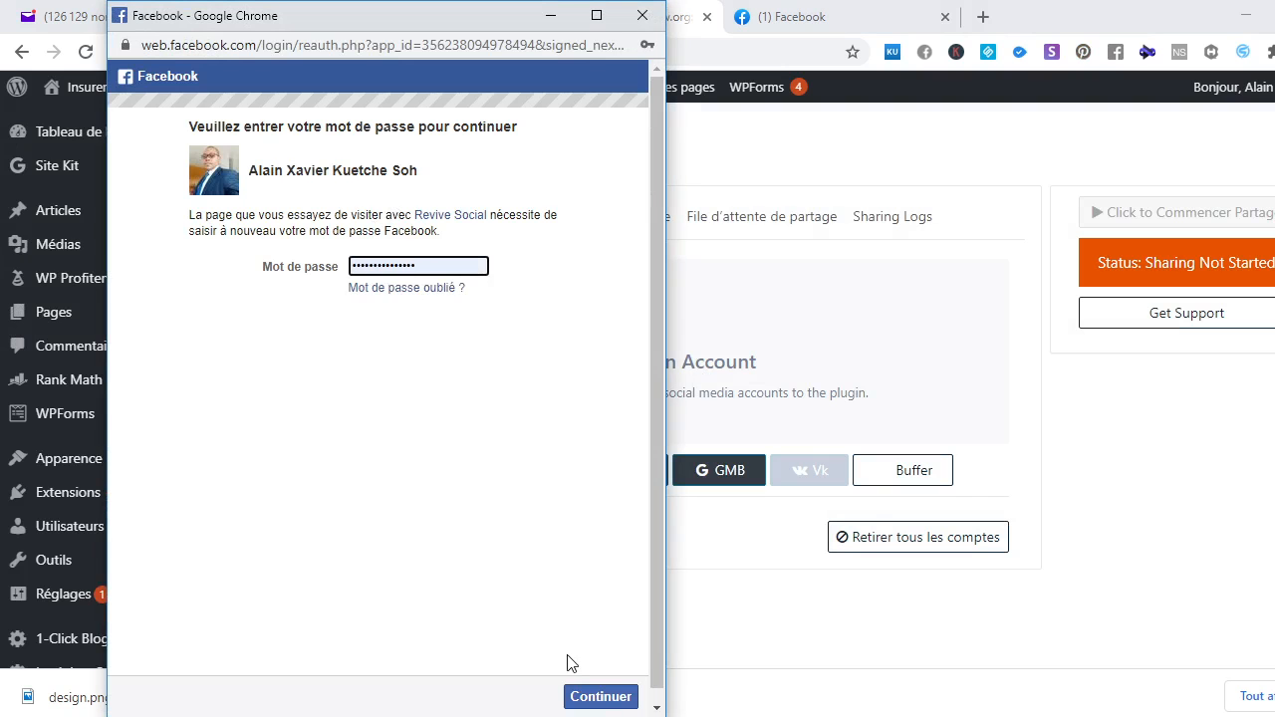
click(599, 699)
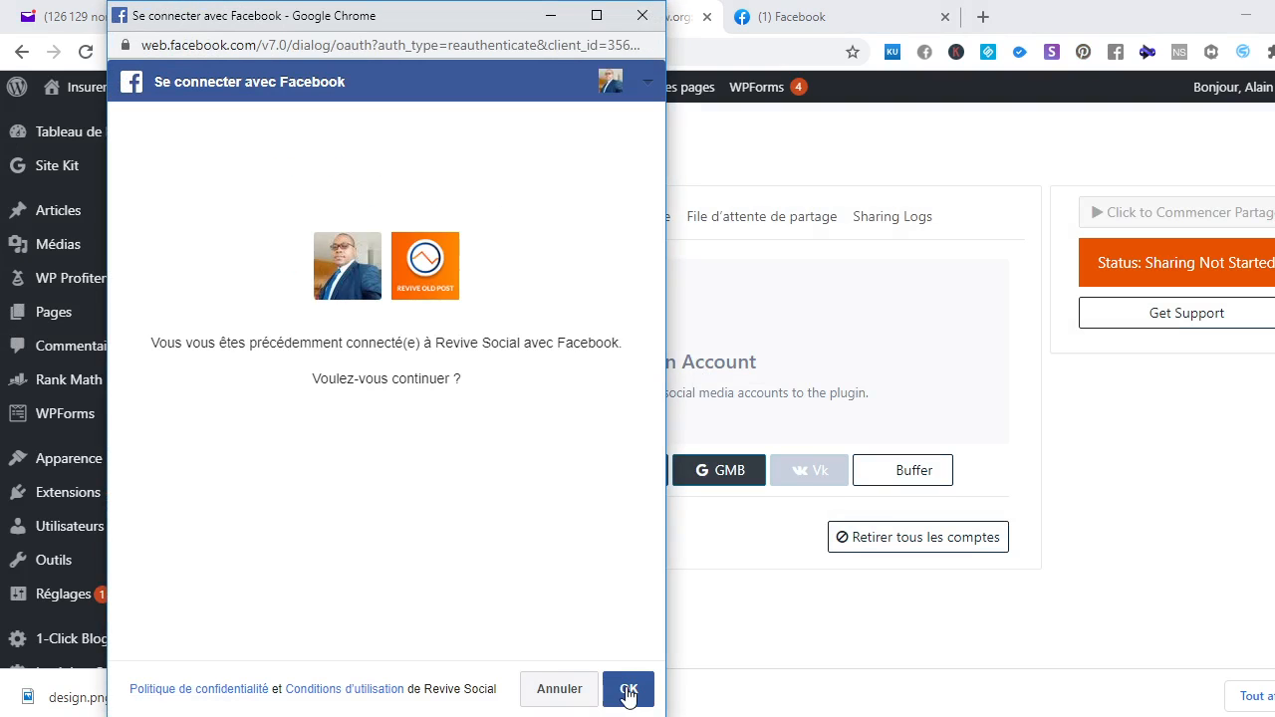
click(629, 691)
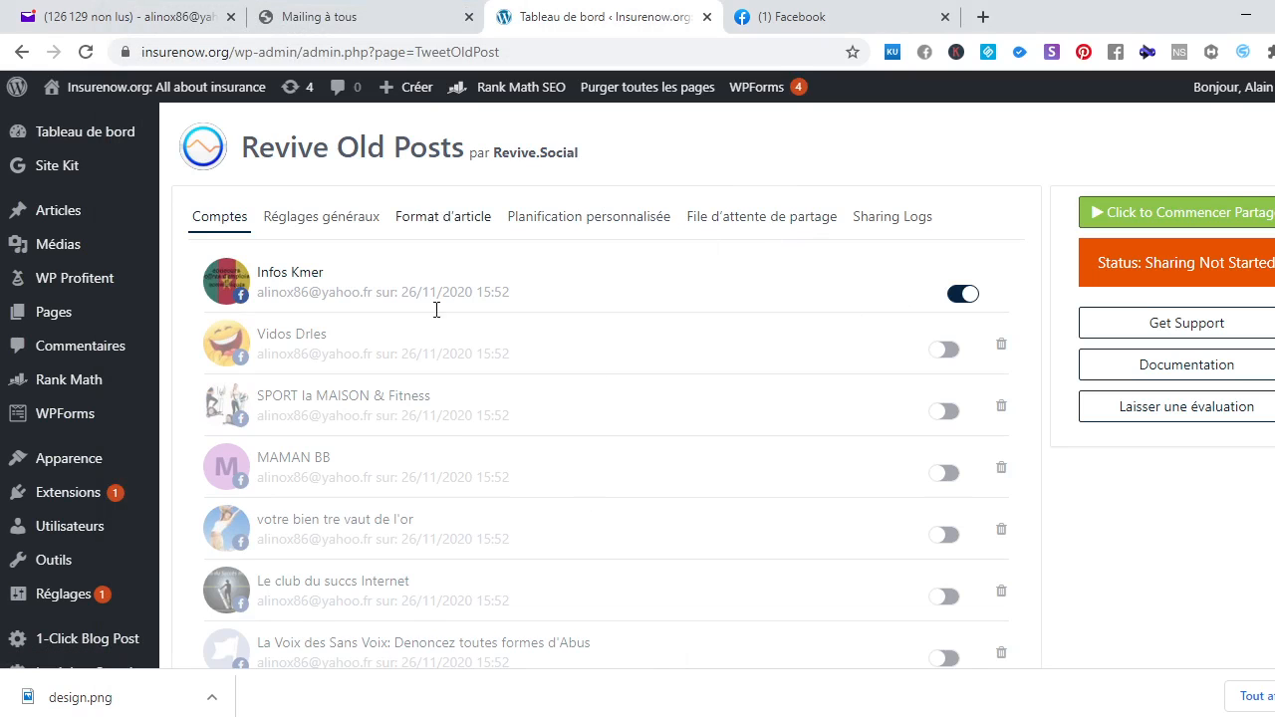
Look through the full list of connected Facebook pages and groups and their sharing switches
scroll(612, 449, down, 1)
scroll(637, 386, down, 7)
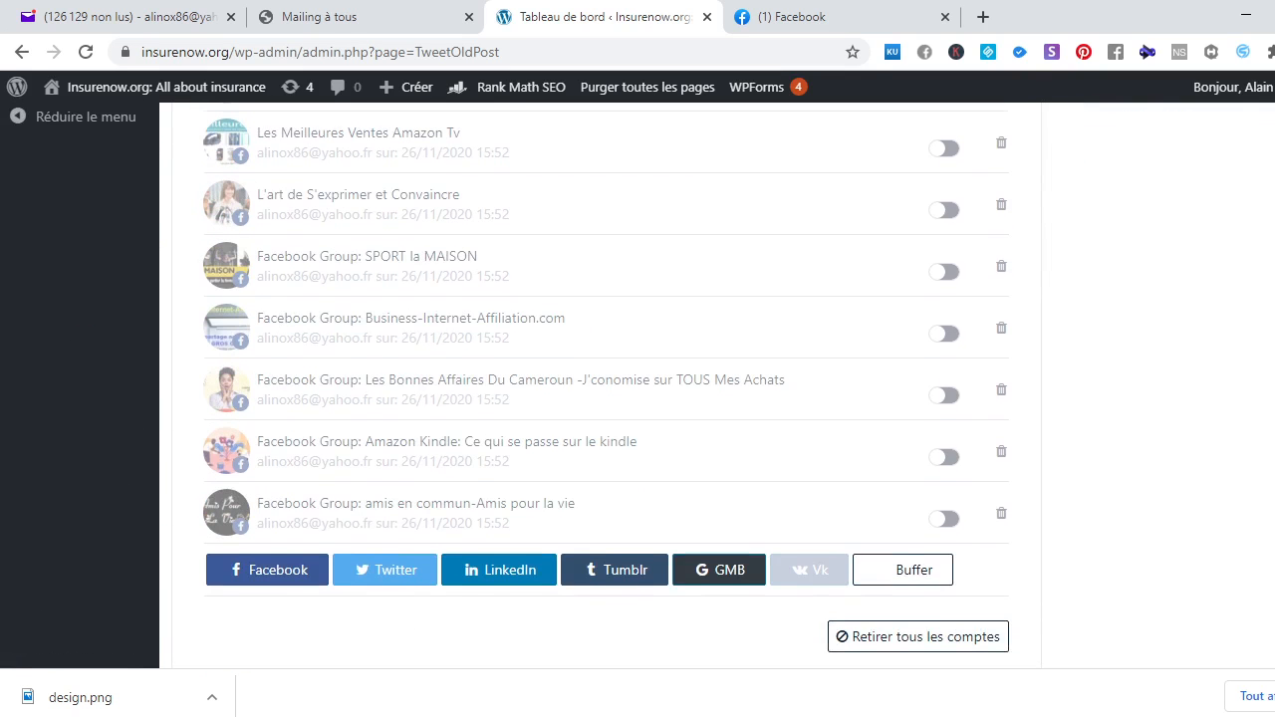
scroll(606, 398, up, 8)
scroll(606, 386, down, 7)
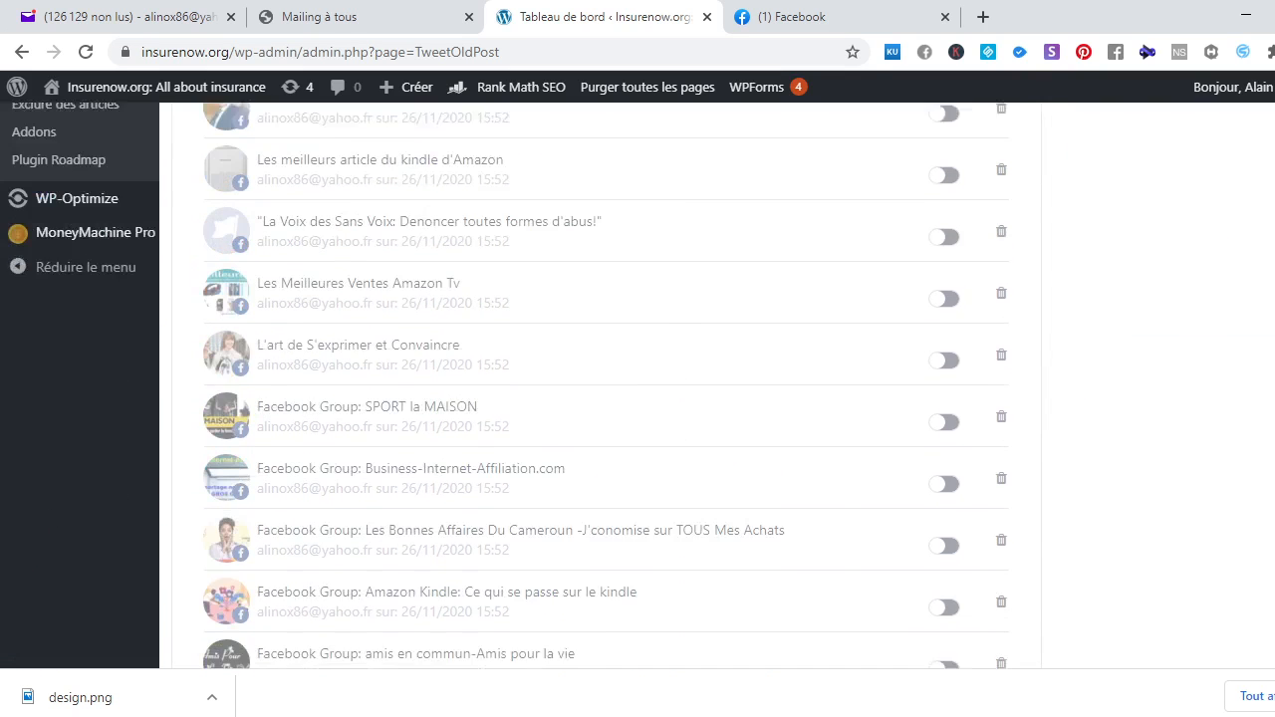
scroll(606, 385, up, 5)
scroll(606, 385, up, 1)
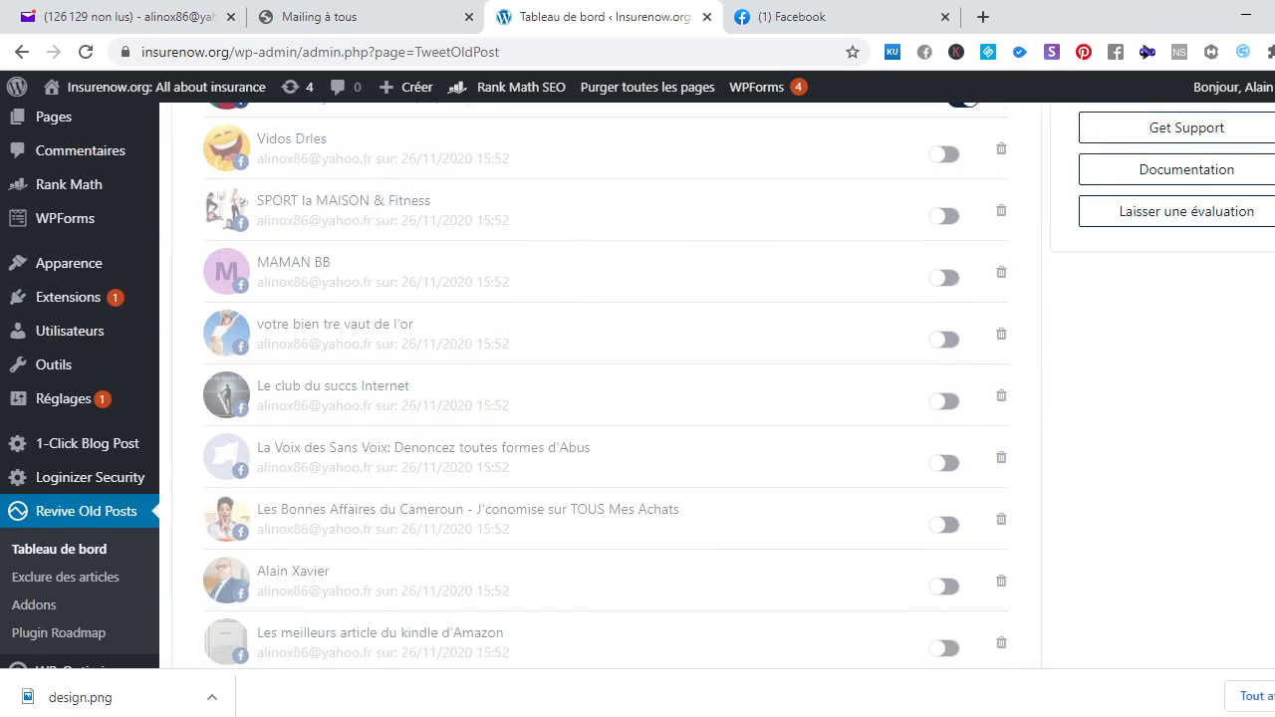
scroll(476, 257, up, 2)
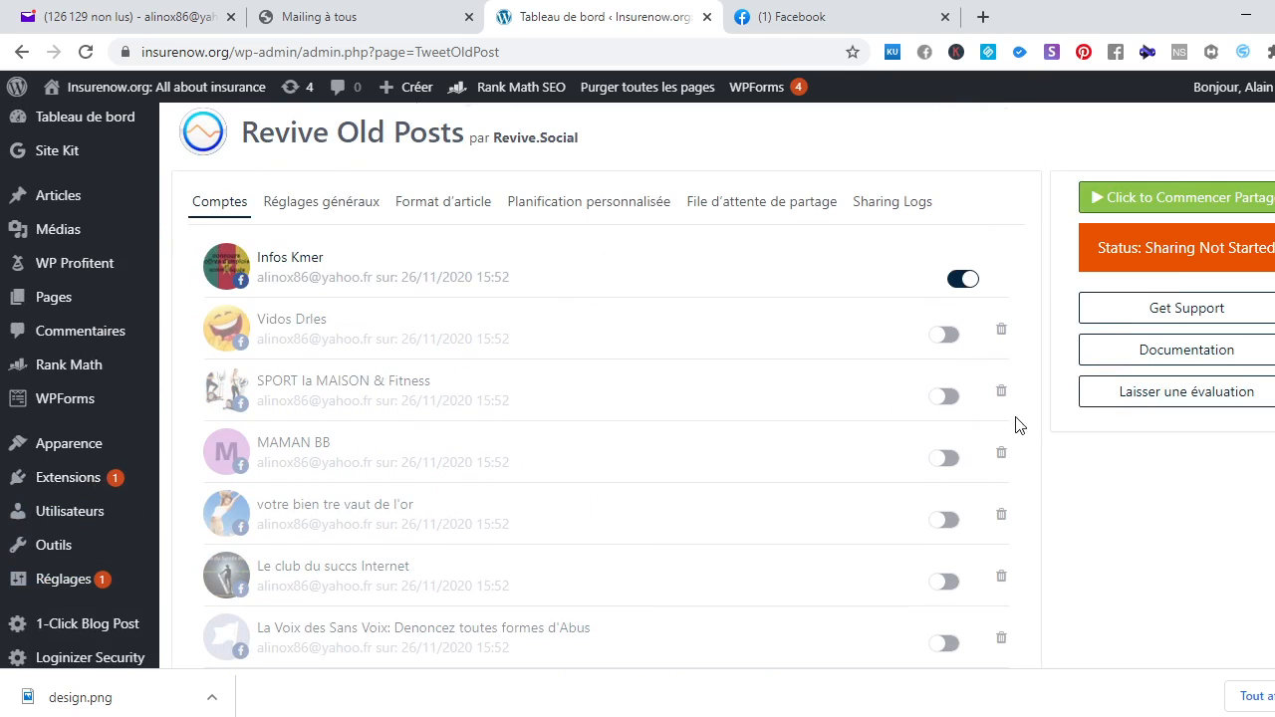
scroll(655, 253, down, 3)
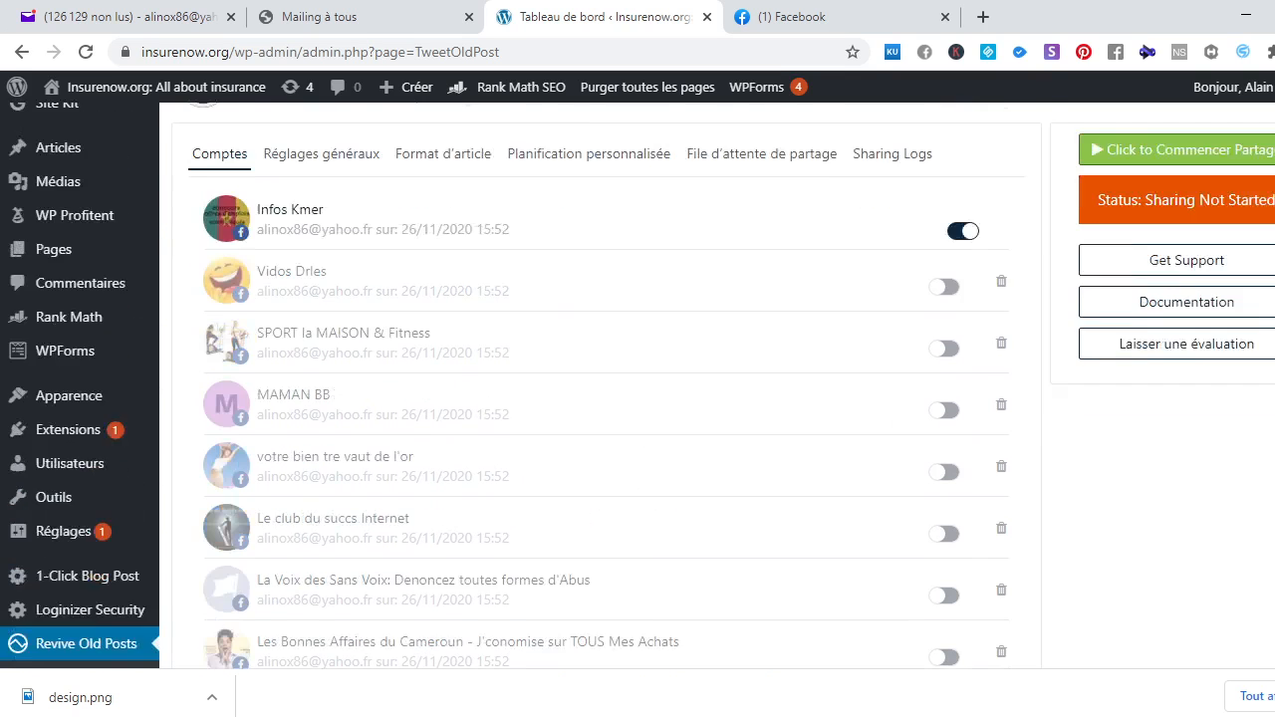
scroll(598, 399, up, 3)
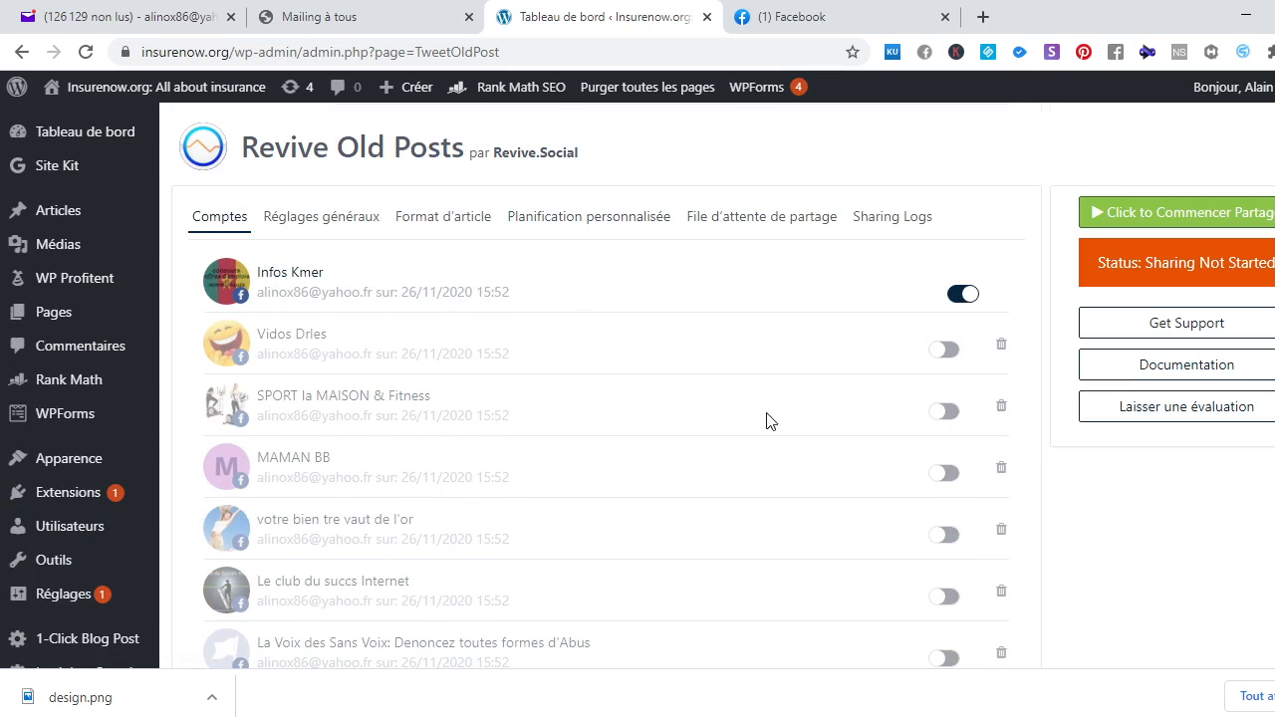
Enable sharing for the SPORT la MAISON & Fitness Facebook page
click(946, 411)
scroll(946, 414, down, 1)
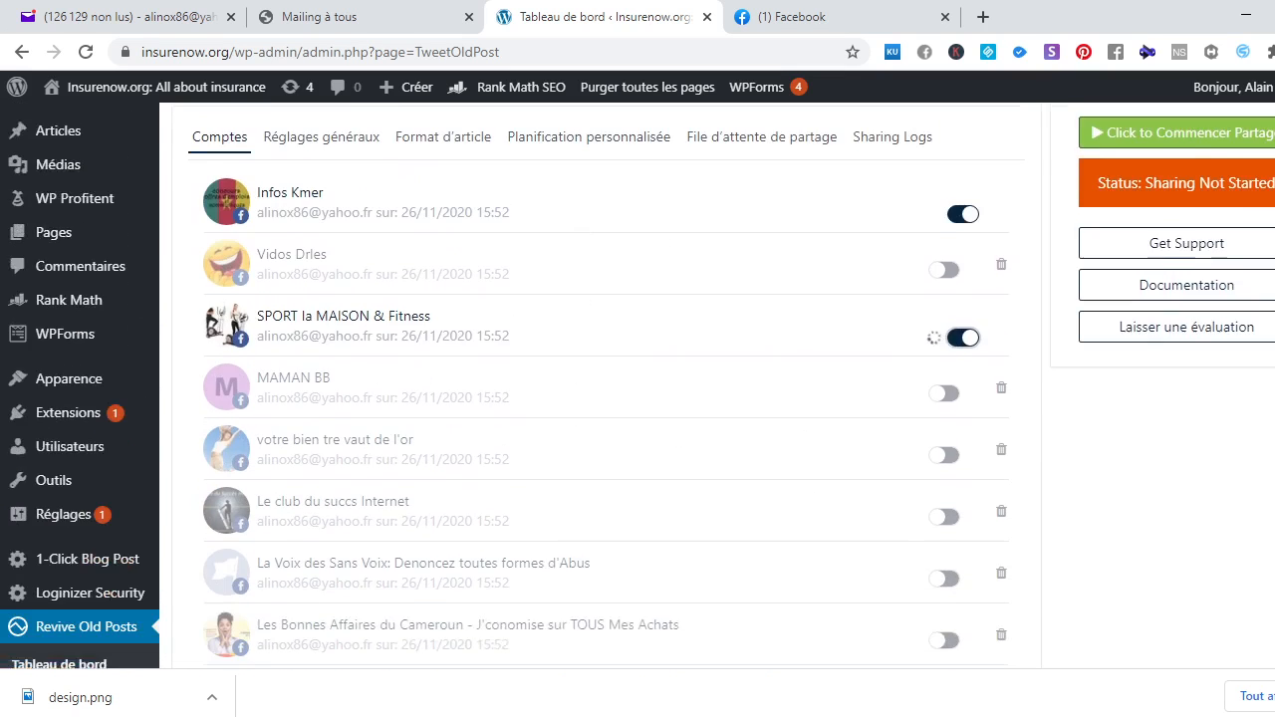
scroll(942, 414, down, 2)
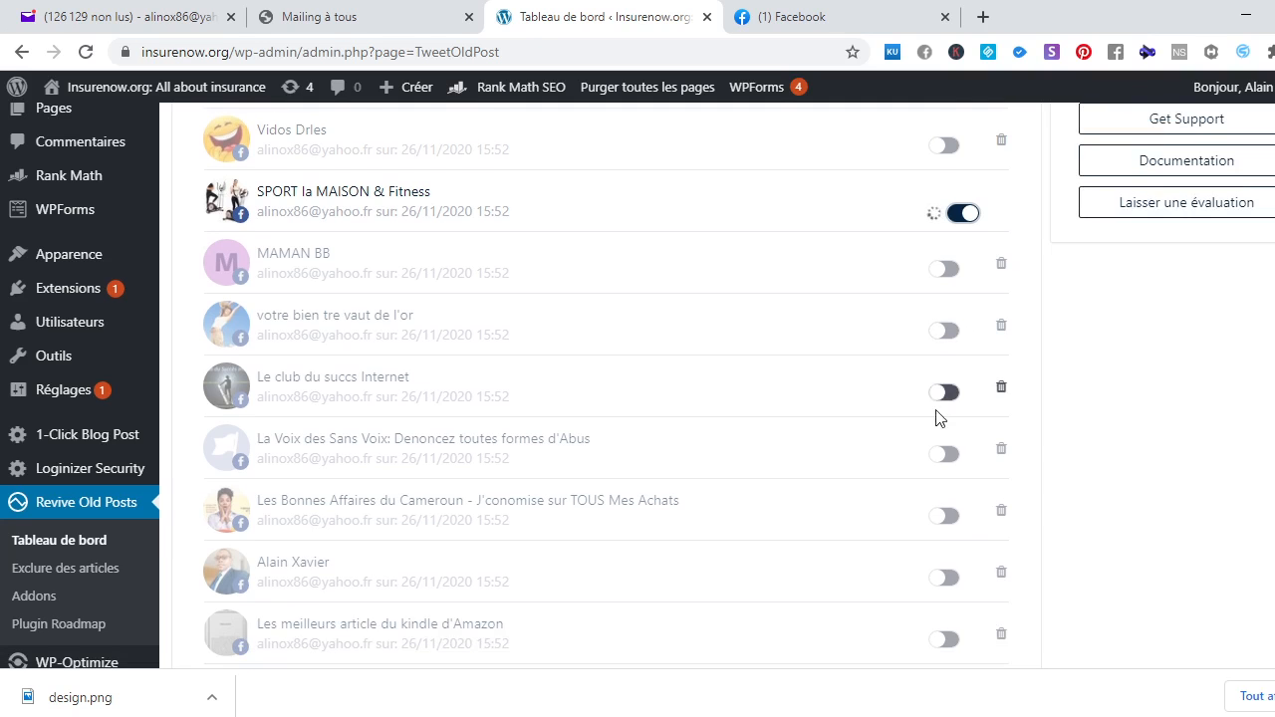
scroll(1243, 344, down, 5)
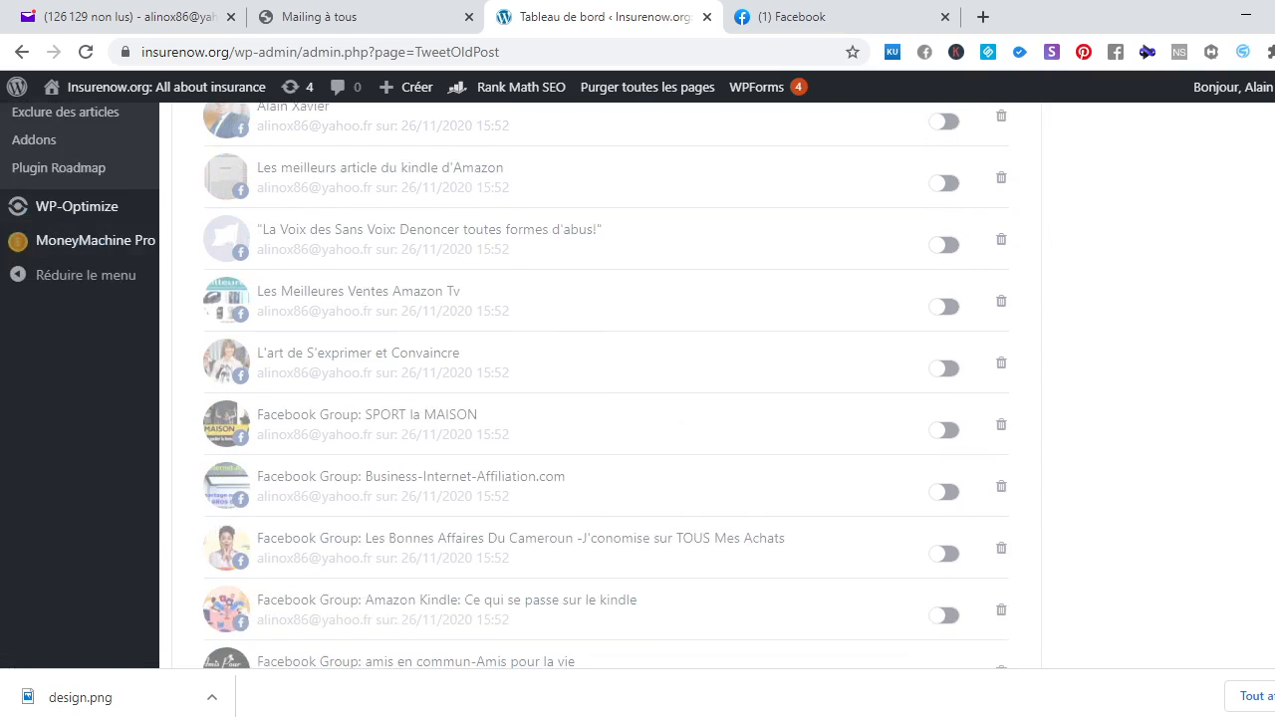
scroll(606, 389, down, 2)
scroll(606, 389, up, 9)
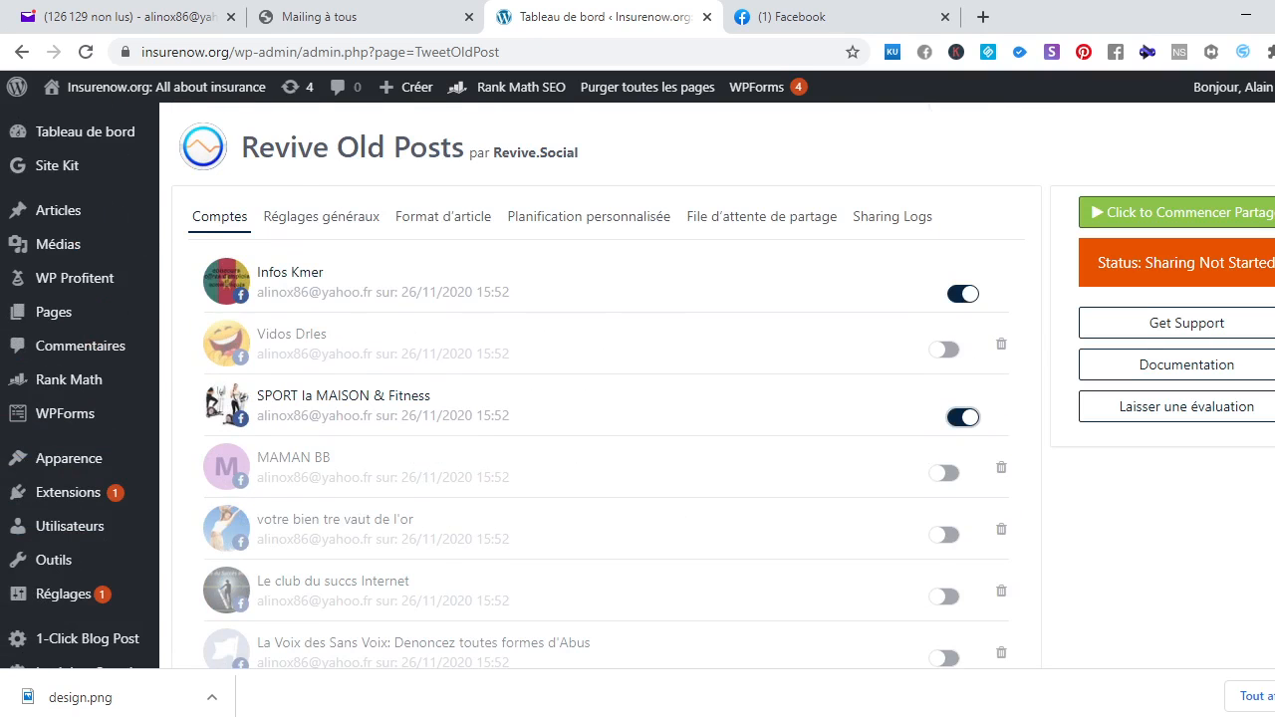
Enable sharing for the Facebook group Amazon Kindle: Ce qui se passe sur le kindle
scroll(638, 384, down, 4)
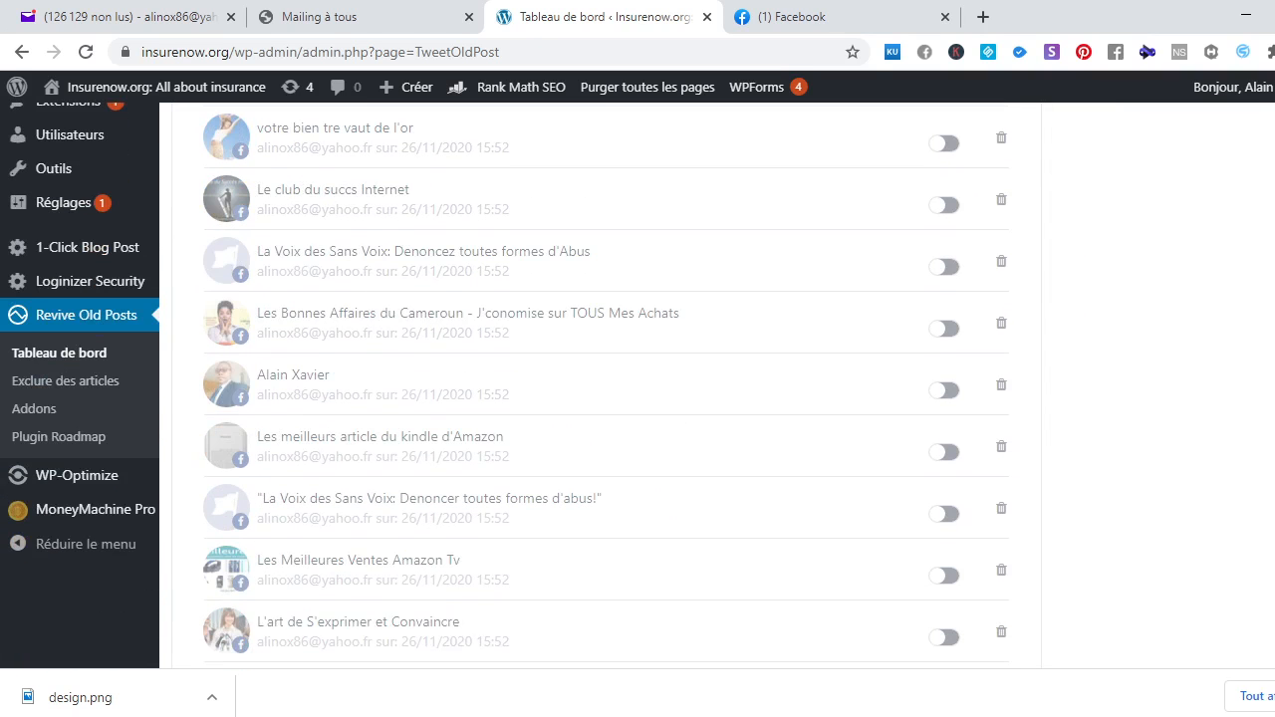
scroll(606, 385, down, 4)
scroll(605, 384, down, 1)
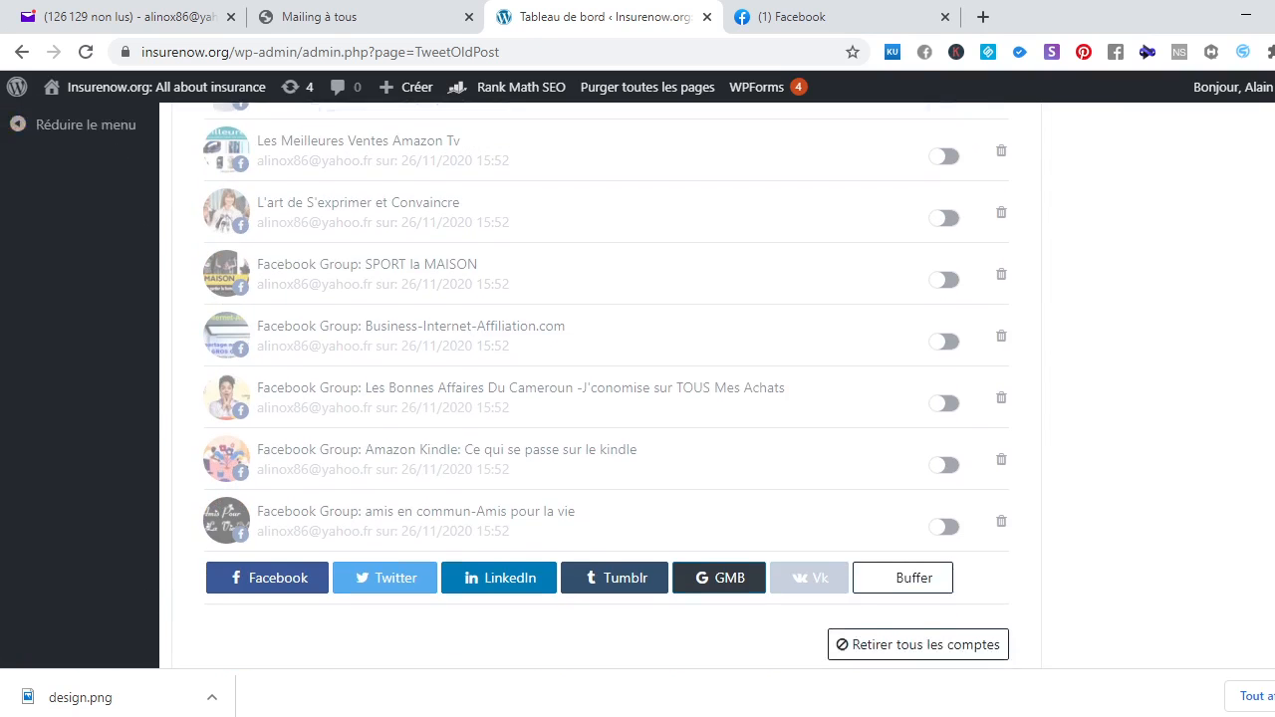
scroll(606, 385, up, 2)
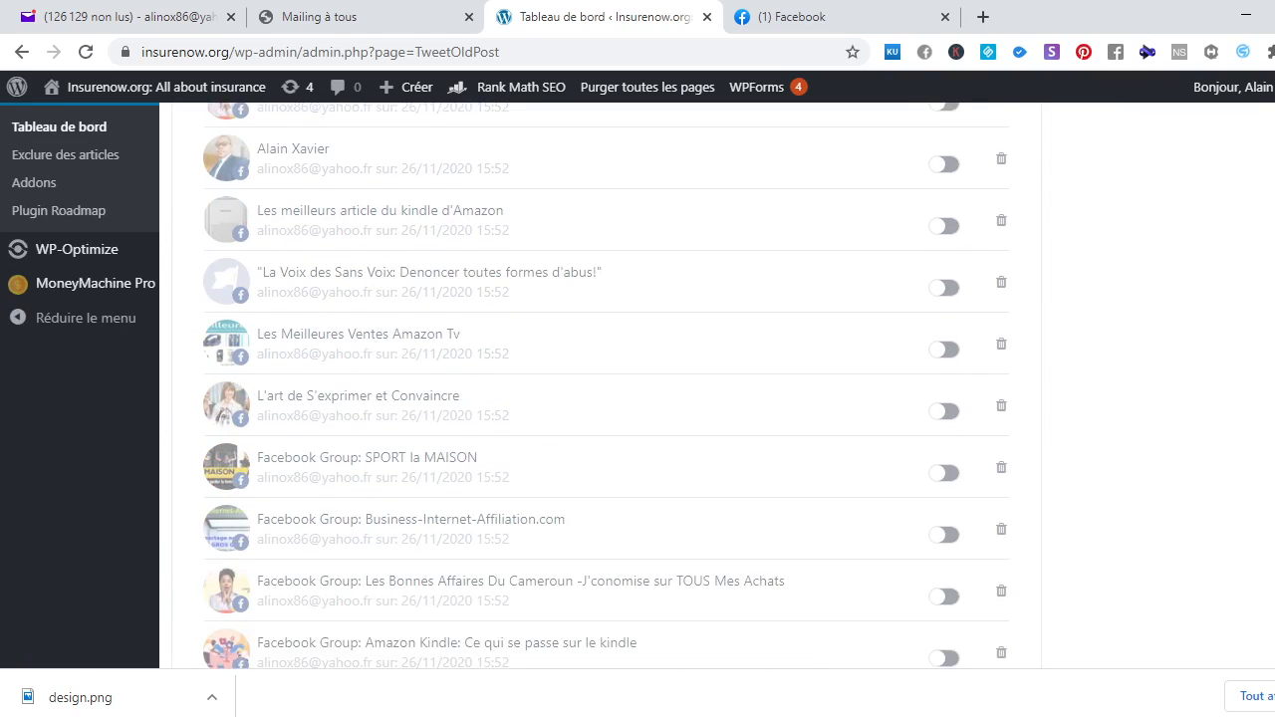
scroll(606, 385, down, 1)
scroll(555, 308, down, 1)
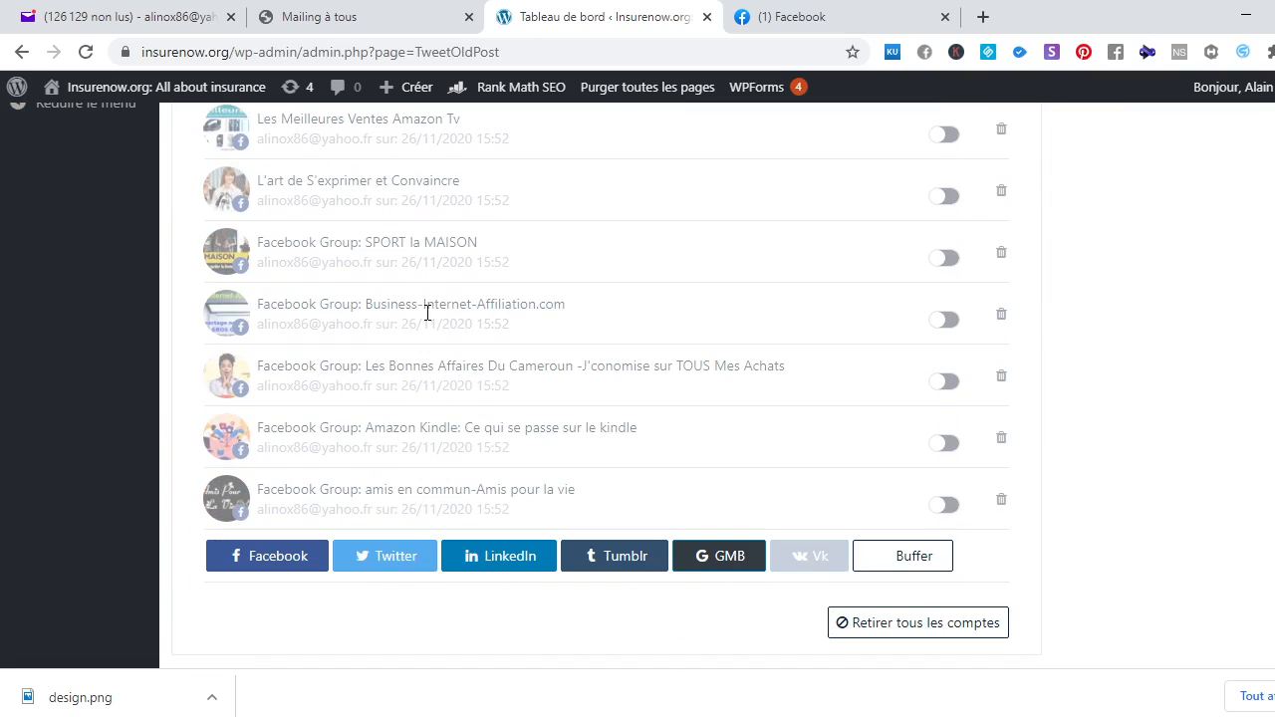
click(951, 444)
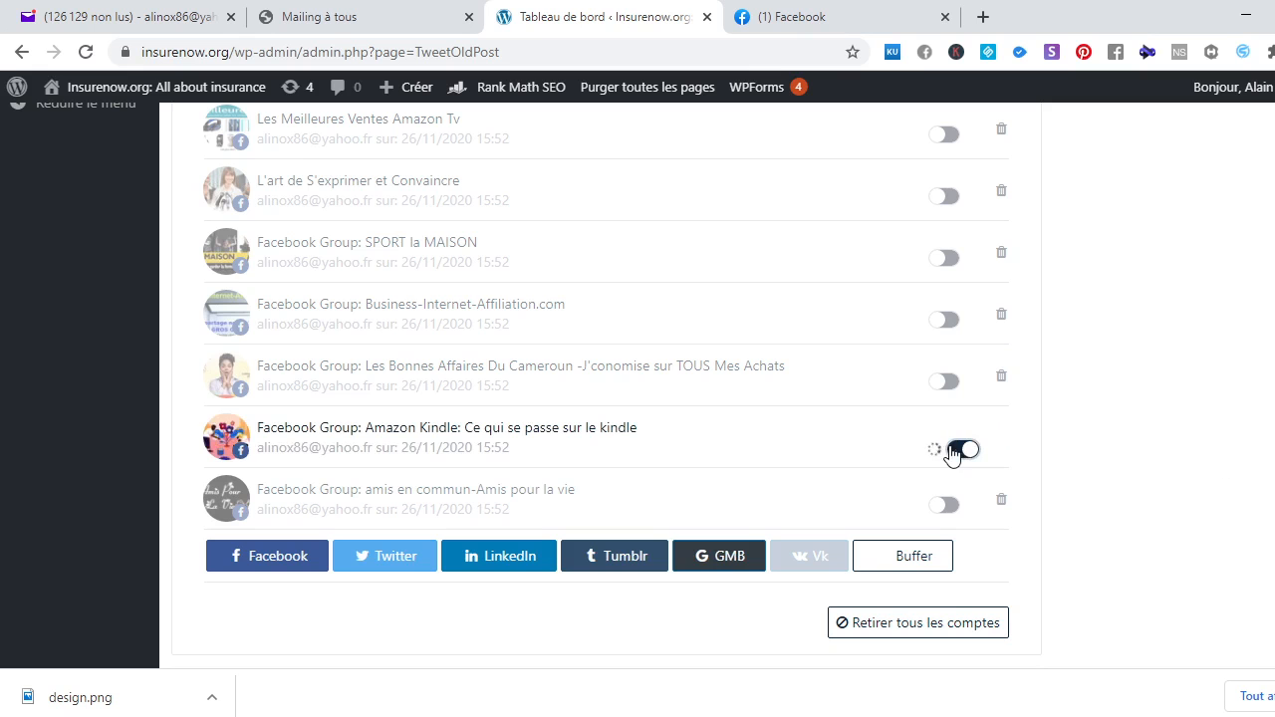
scroll(951, 455, up, 3)
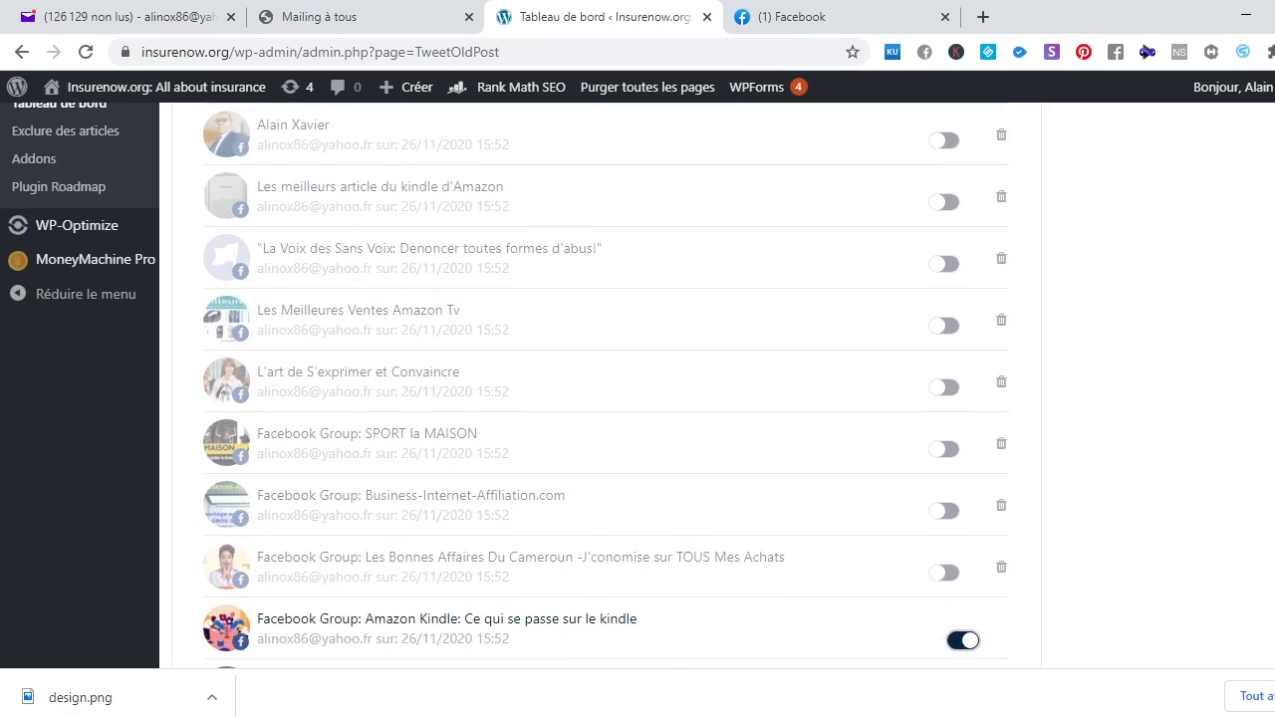
scroll(606, 386, up, 1)
scroll(606, 386, down, 2)
scroll(605, 386, down, 1)
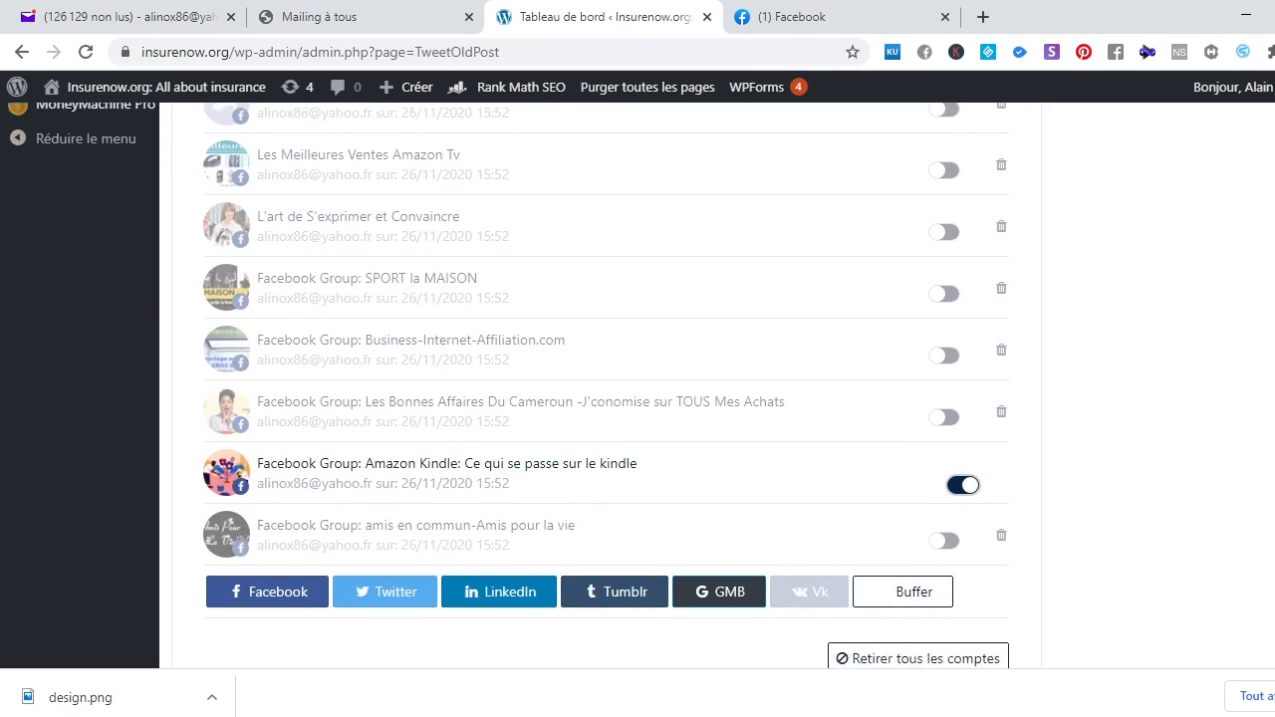
scroll(606, 386, up, 3)
scroll(606, 386, down, 4)
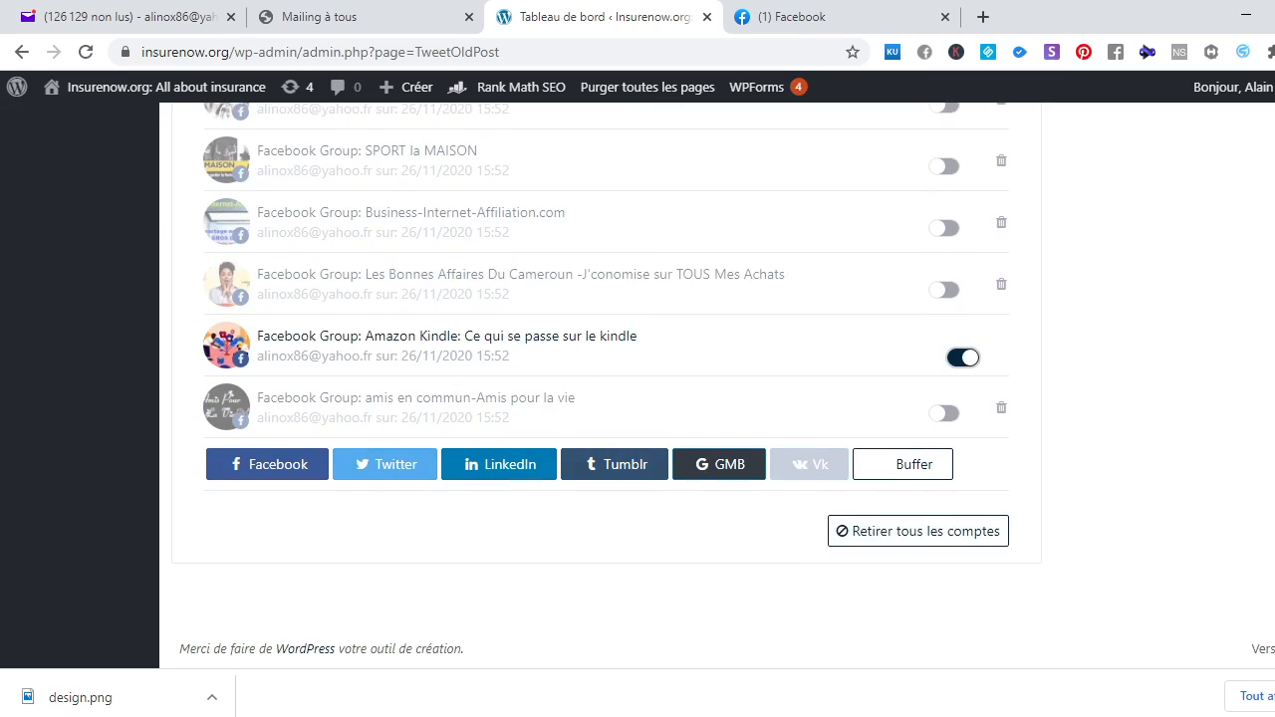
Open the general settings and examine the cron job type, the minimum and maximum post age and the number of posts
scroll(997, 485, up, 10)
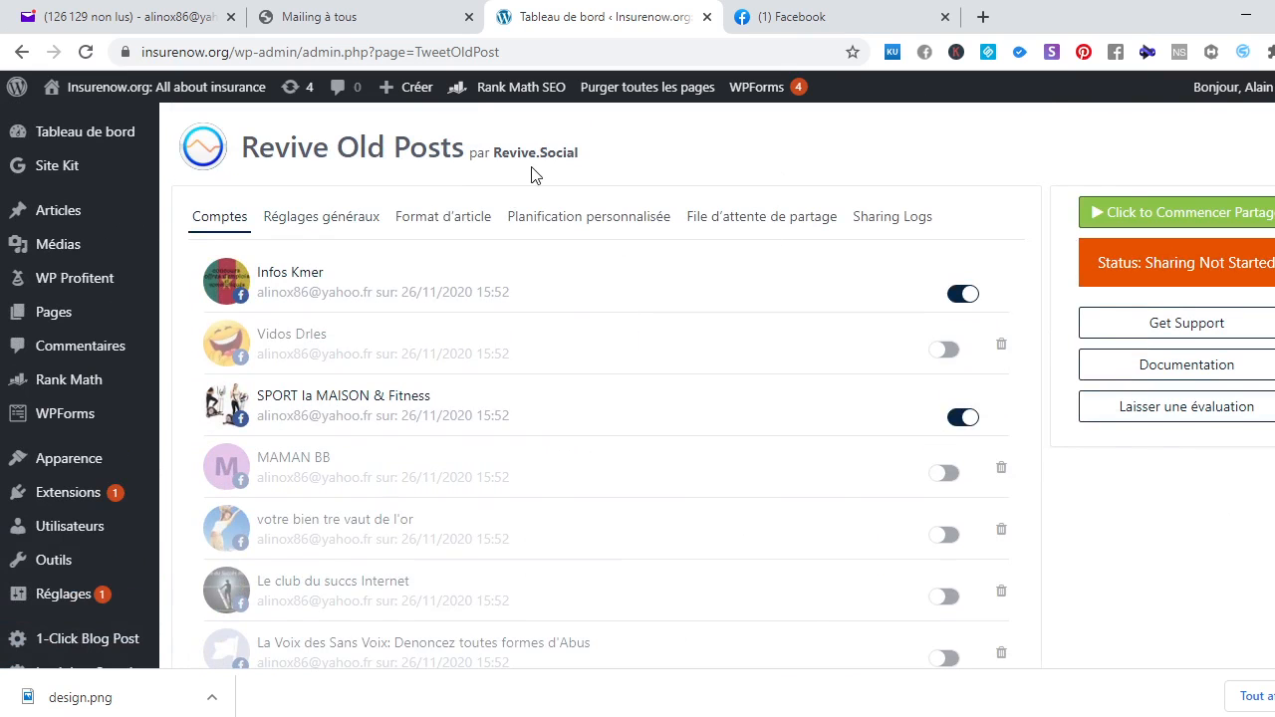
click(307, 218)
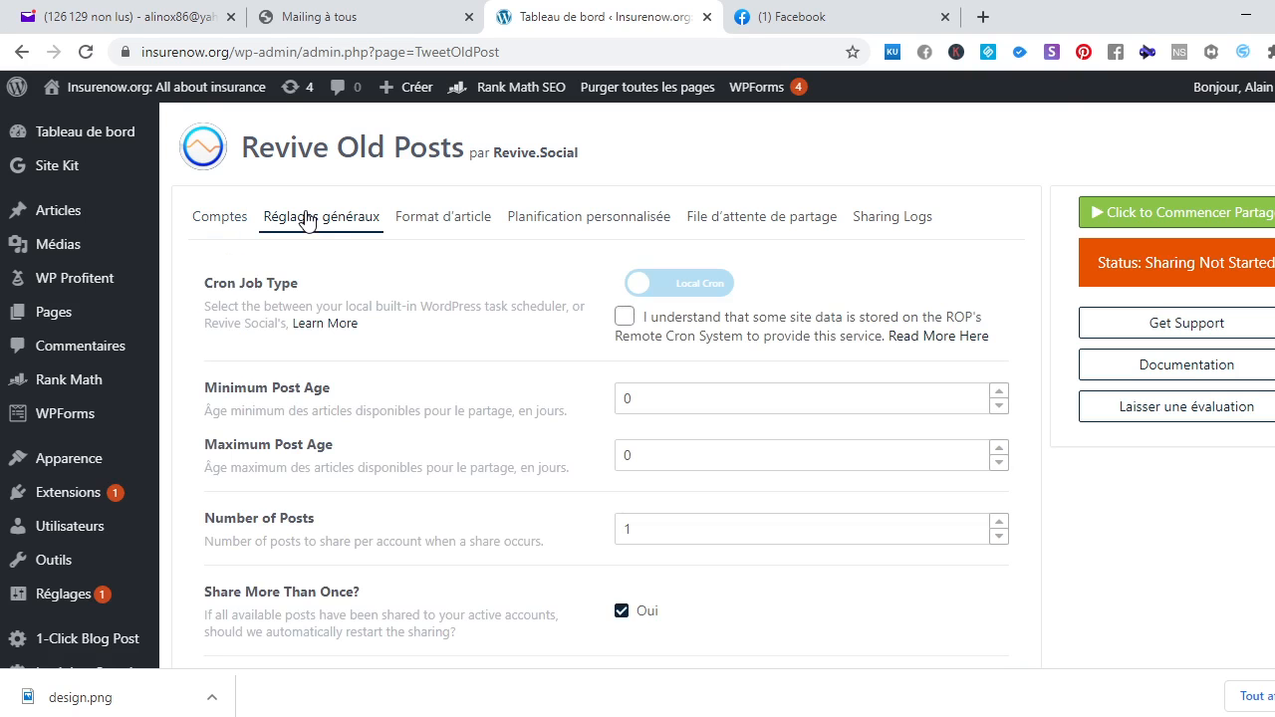
scroll(1128, 165, down, 1)
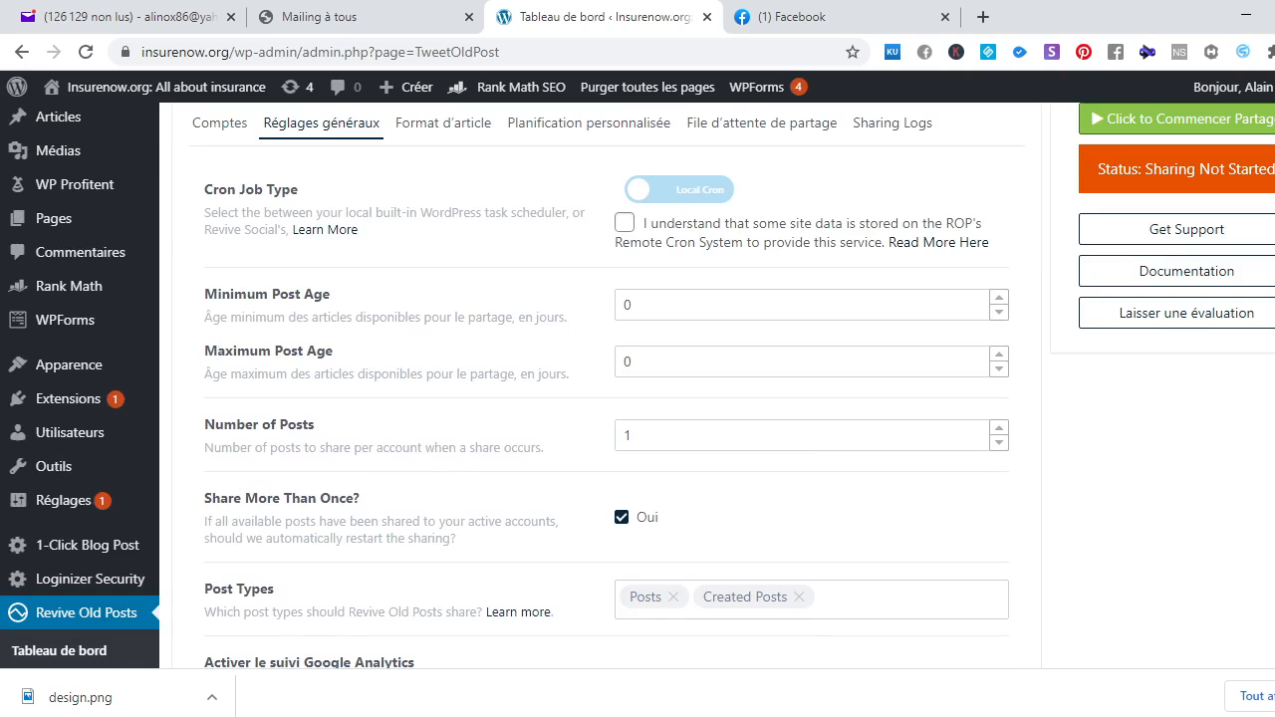
scroll(638, 385, down, 1)
scroll(638, 386, up, 1)
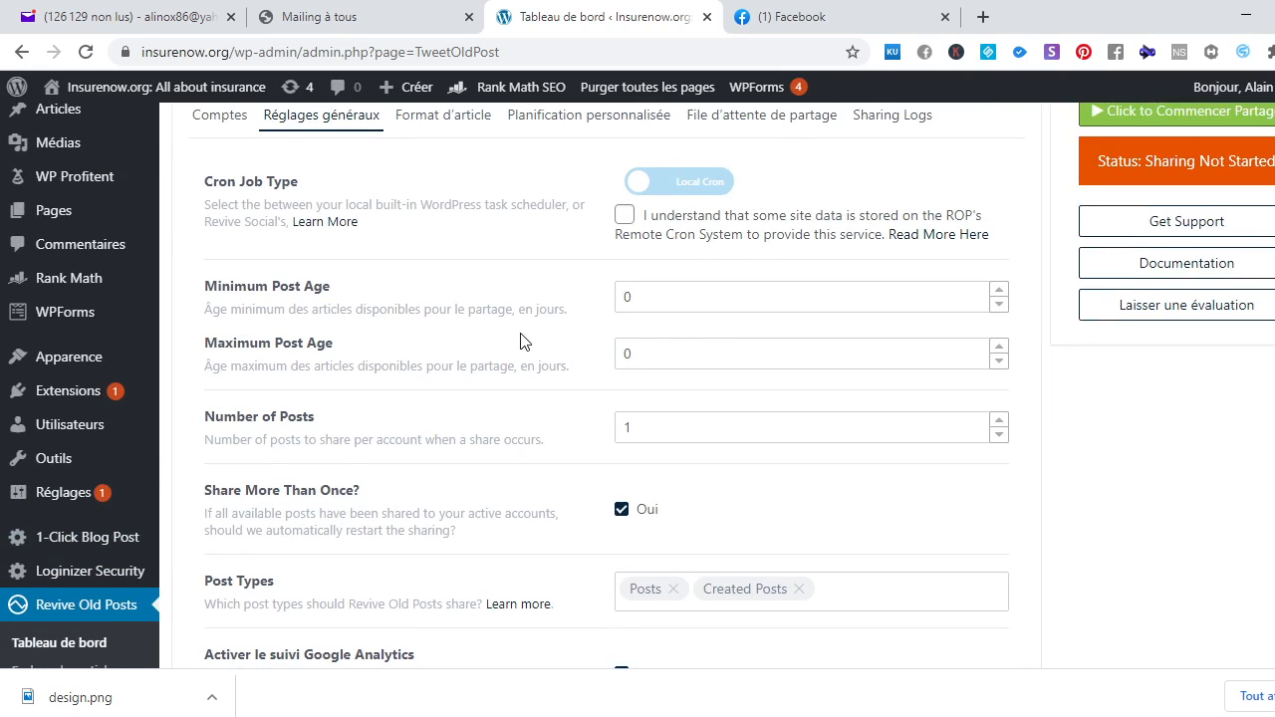
double_click(626, 294)
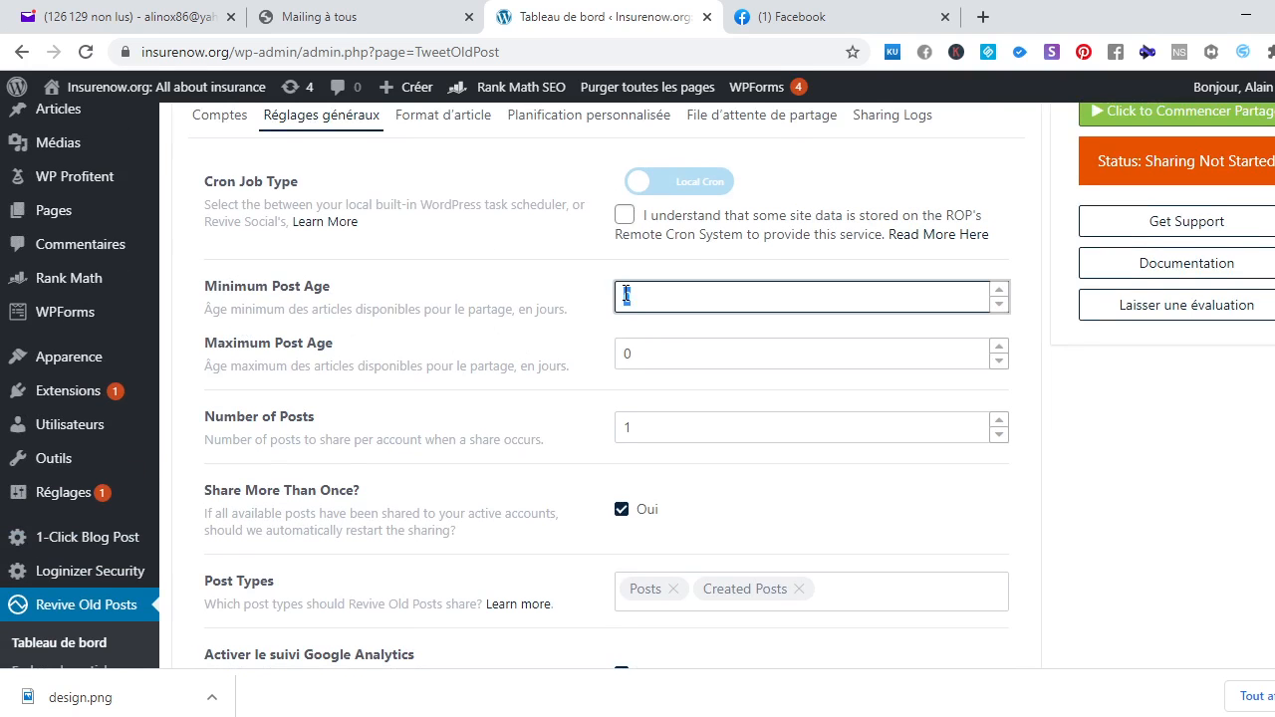
click(526, 293)
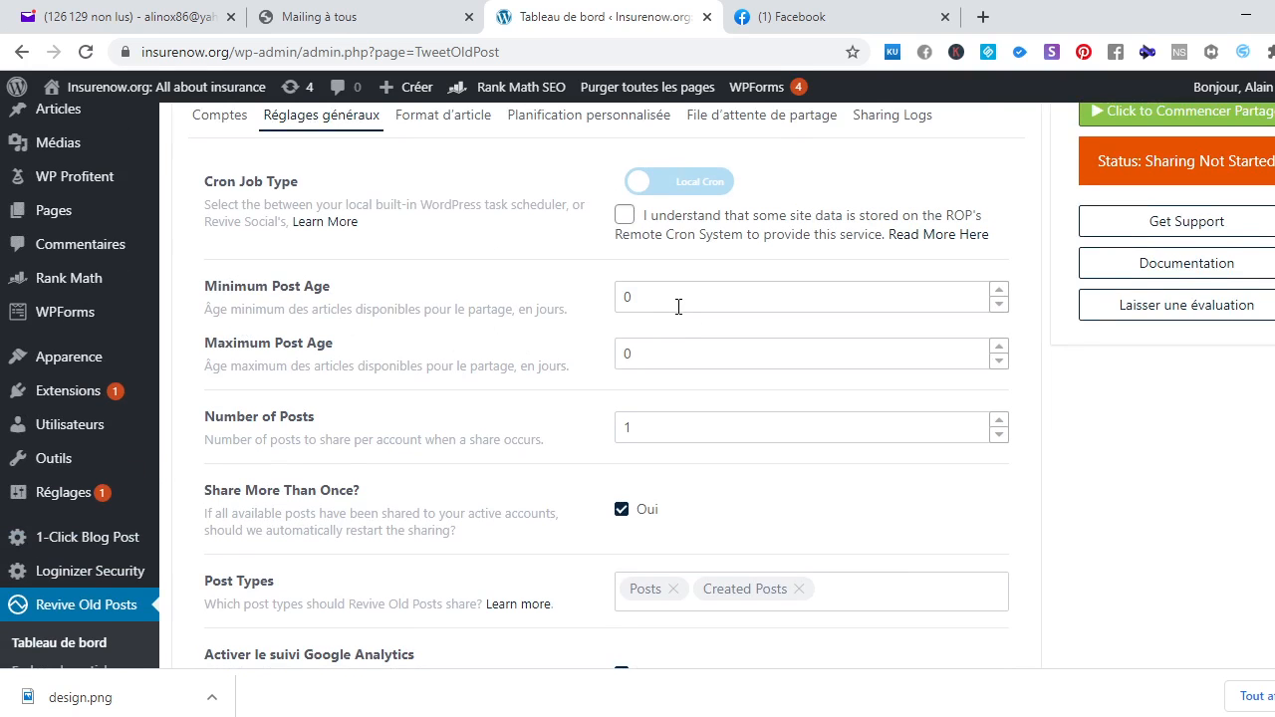
drag(628, 296, 646, 296)
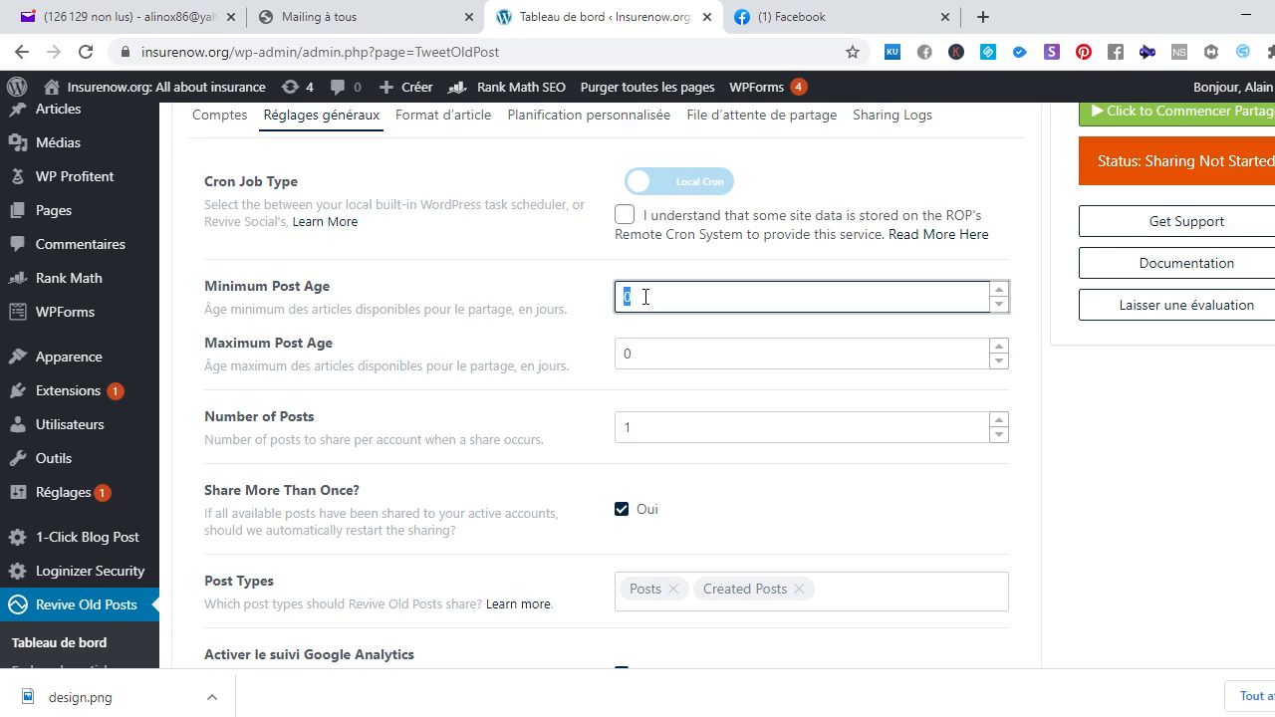
Examine the selectable post types and the remaining general settings, from Google Analytics tracking and instant sharing to content variations and housekeeping
scroll(1196, 483, down, 2)
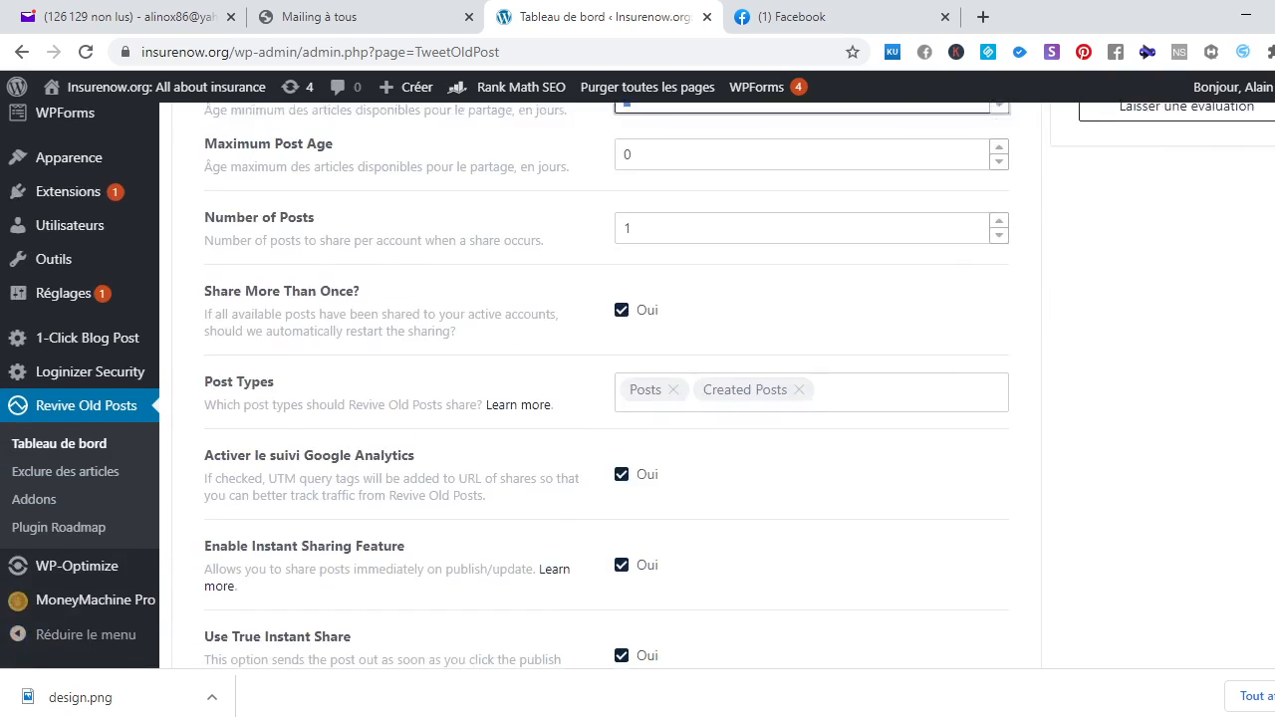
scroll(637, 385, up, 1)
scroll(638, 385, down, 1)
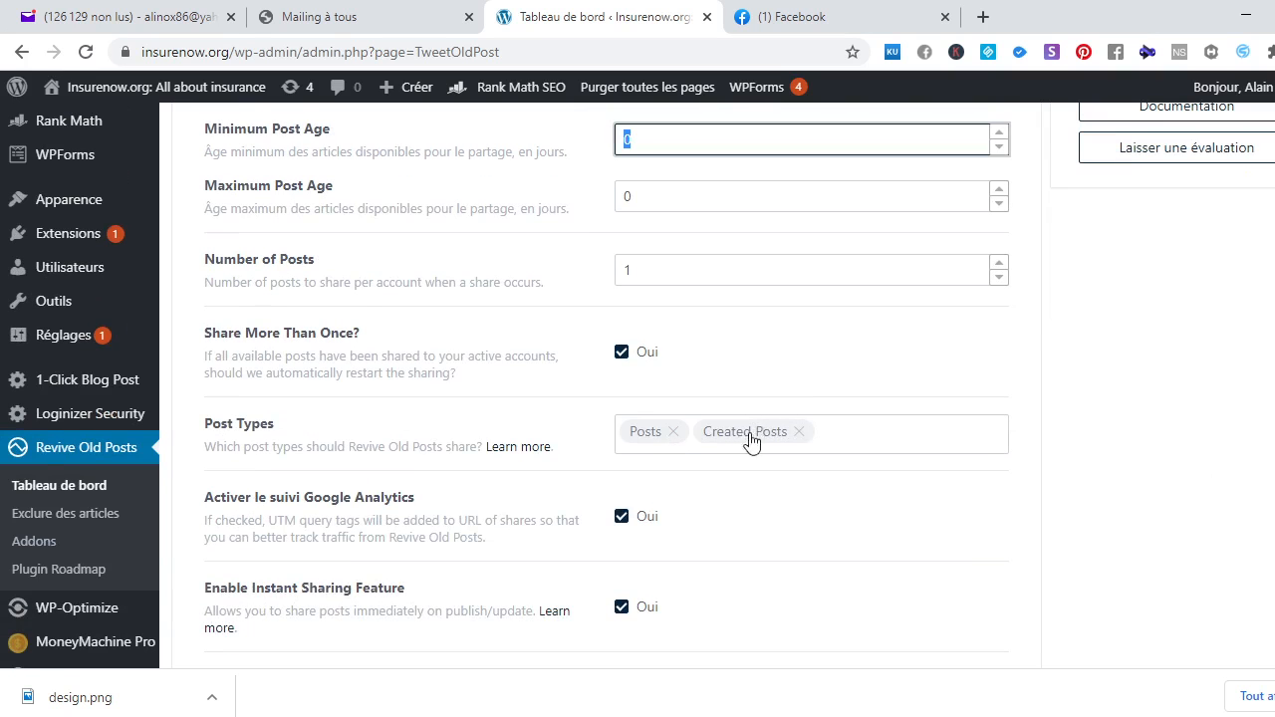
click(825, 436)
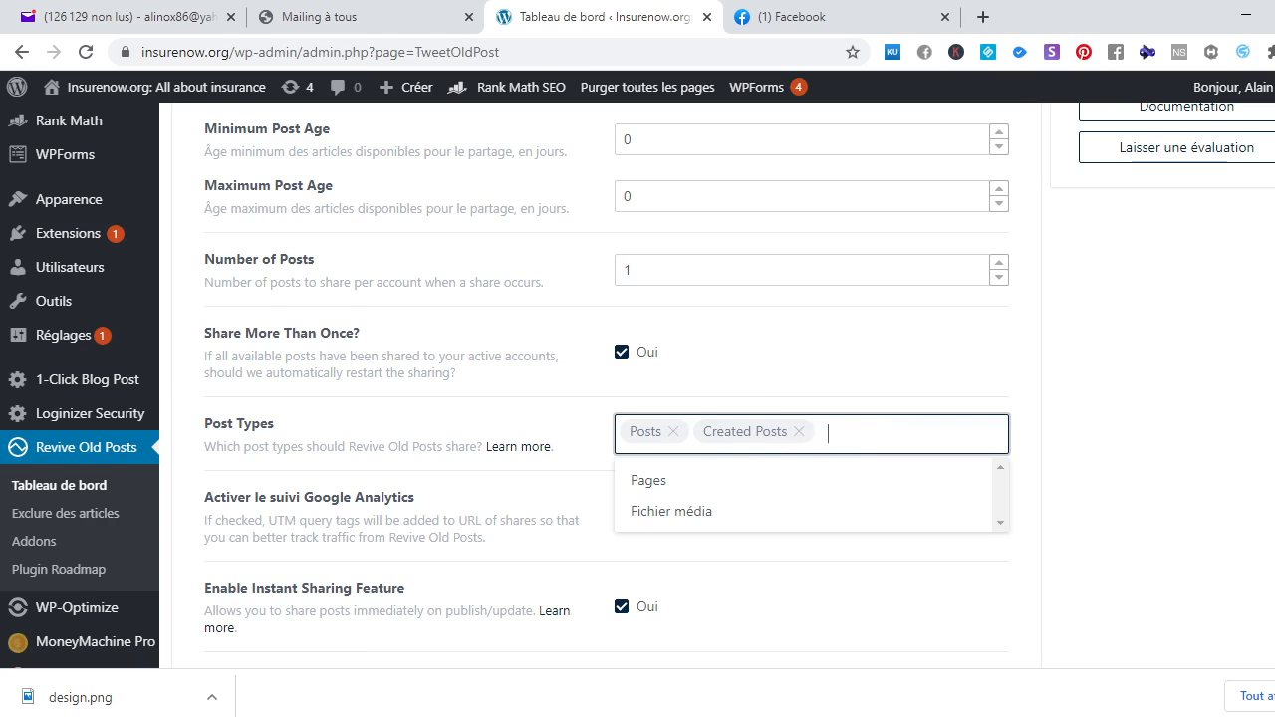
scroll(1150, 433, down, 1)
scroll(1150, 432, down, 1)
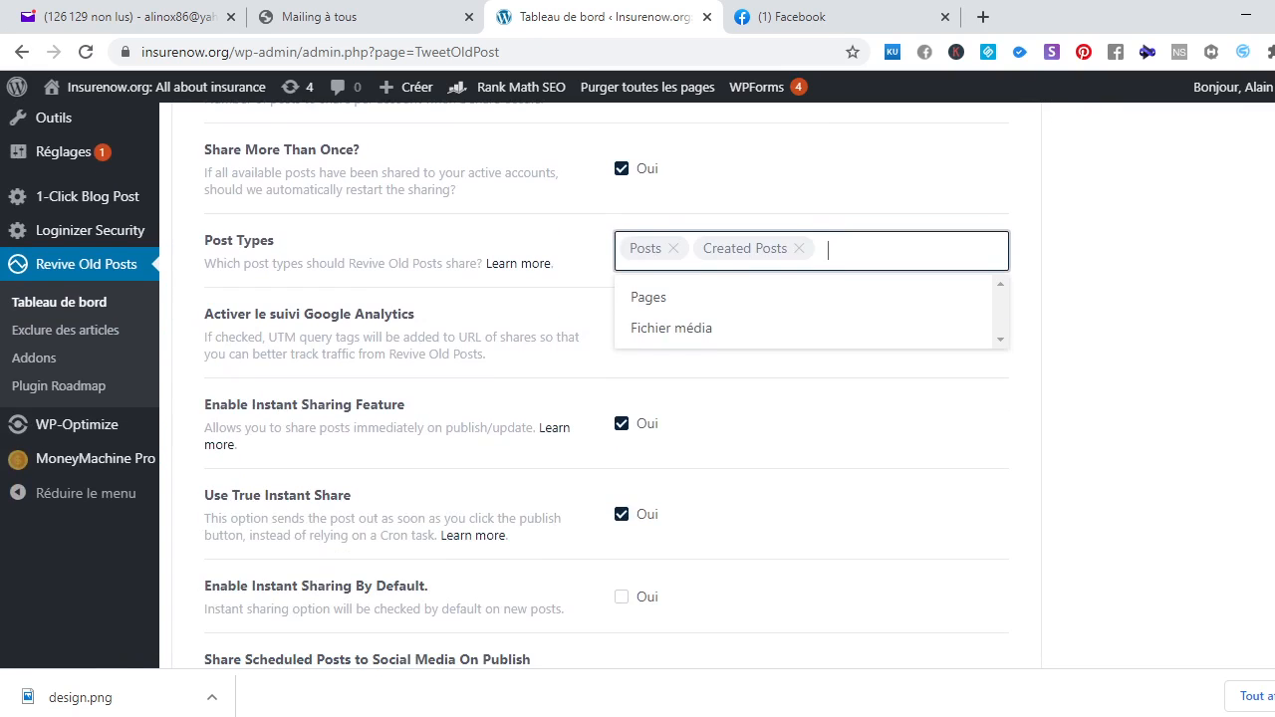
scroll(1150, 432, down, 5)
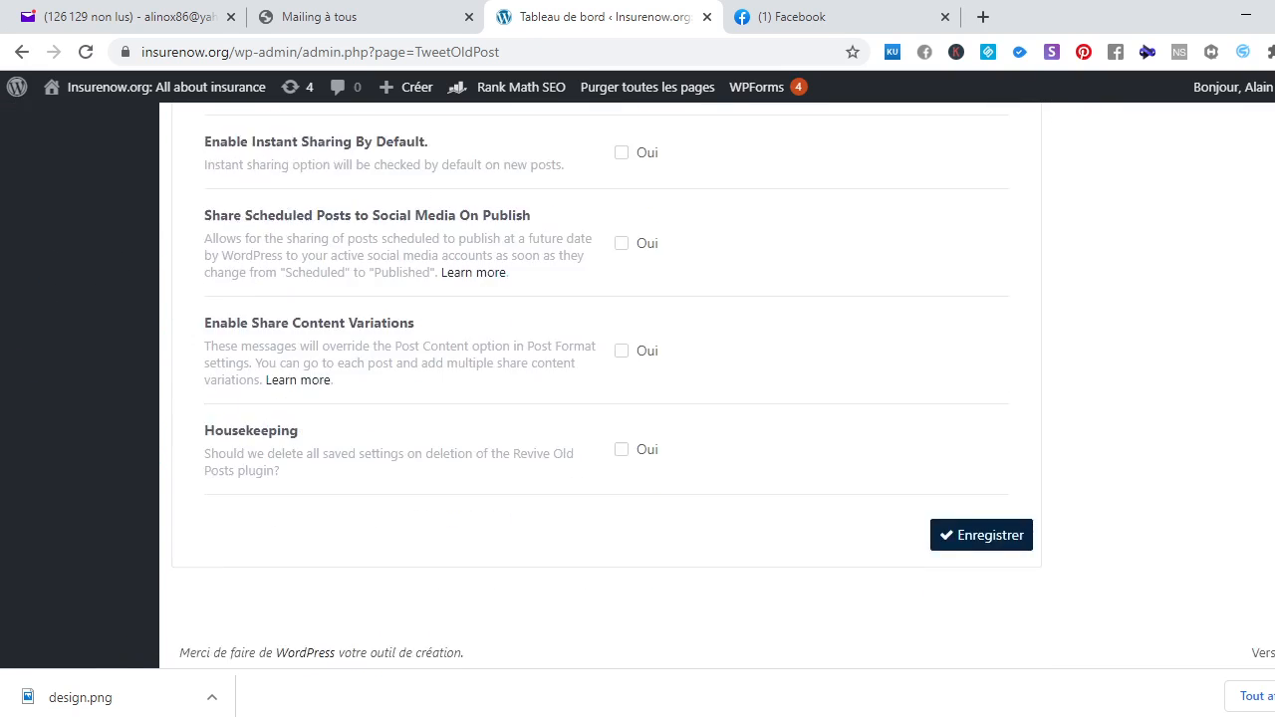
Review the sharing options in the general settings and save the settings
scroll(1150, 433, up, 2)
scroll(1150, 432, down, 1)
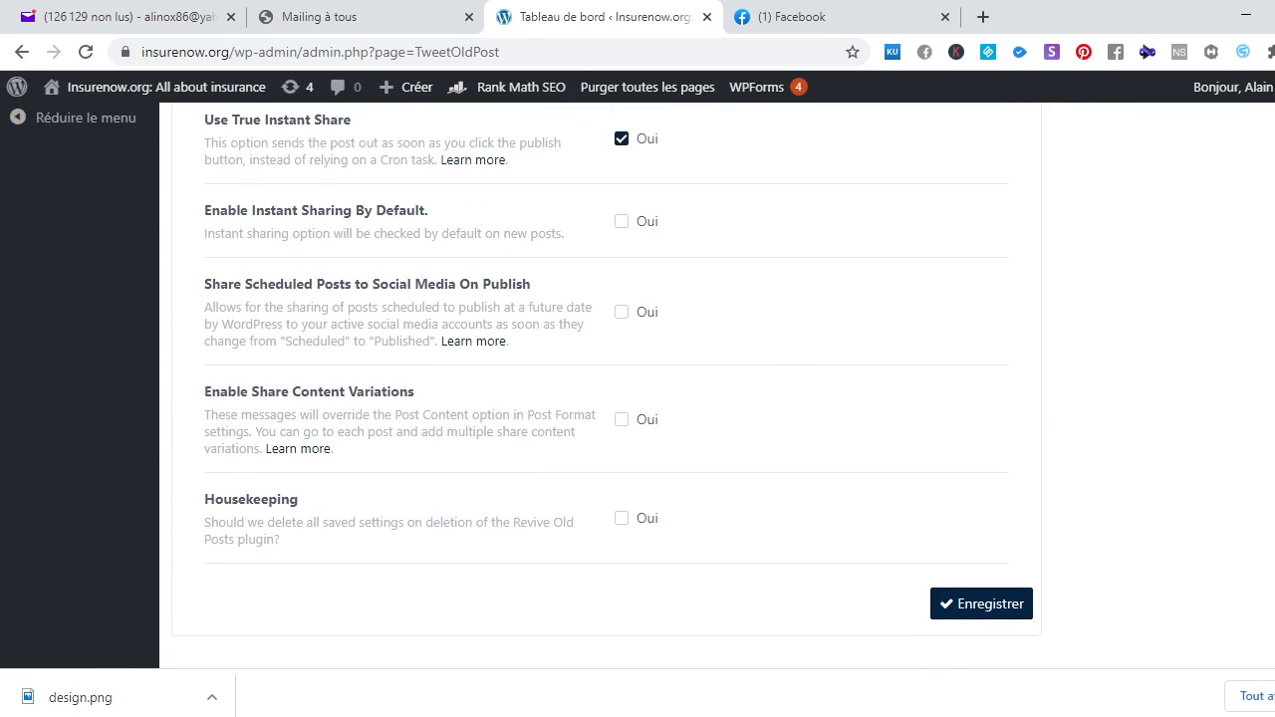
scroll(637, 384, up, 5)
scroll(638, 385, down, 5)
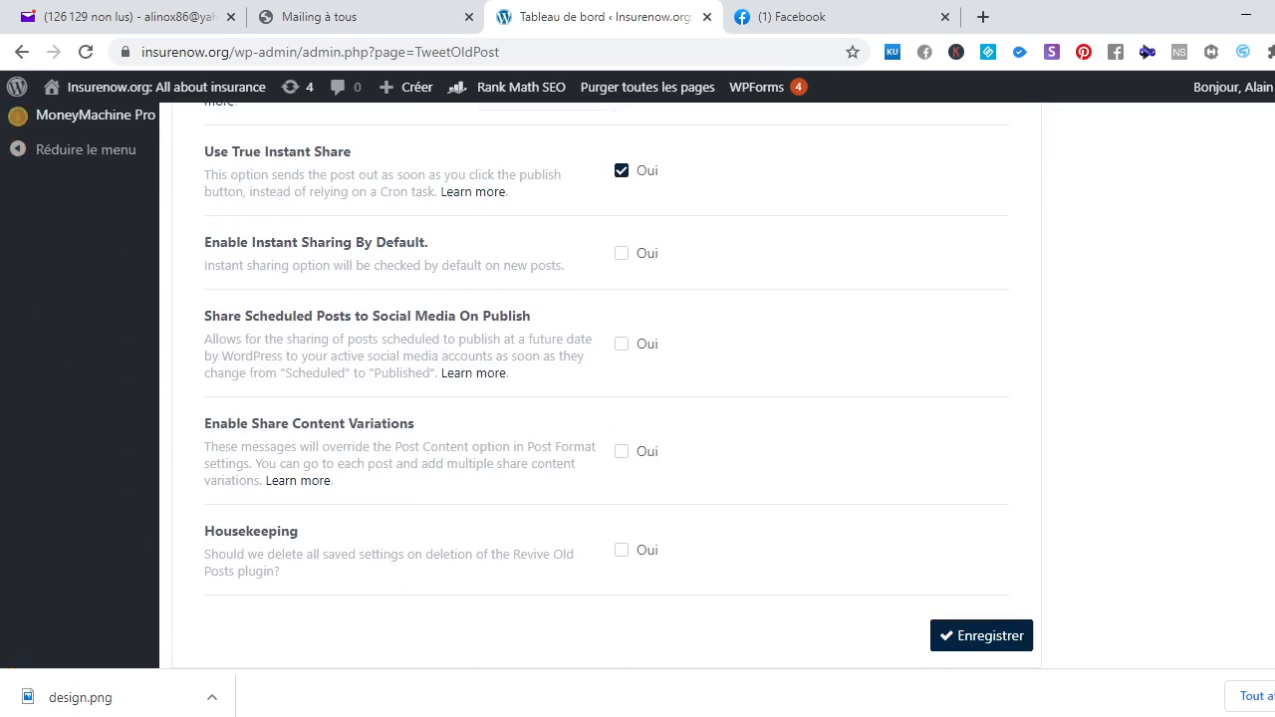
click(981, 624)
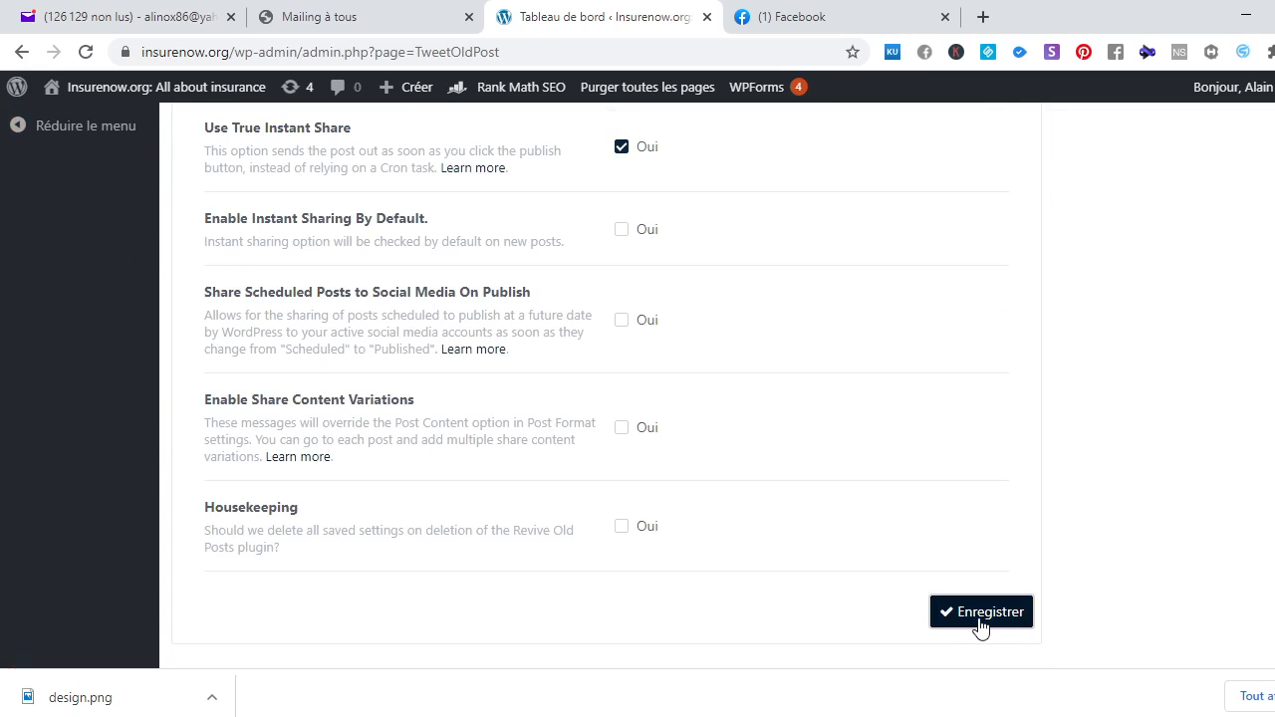
In the custom schedule, set the recurring sharing interval for the Infos Kmer page to 3 hours and save its schedule
scroll(638, 385, up, 8)
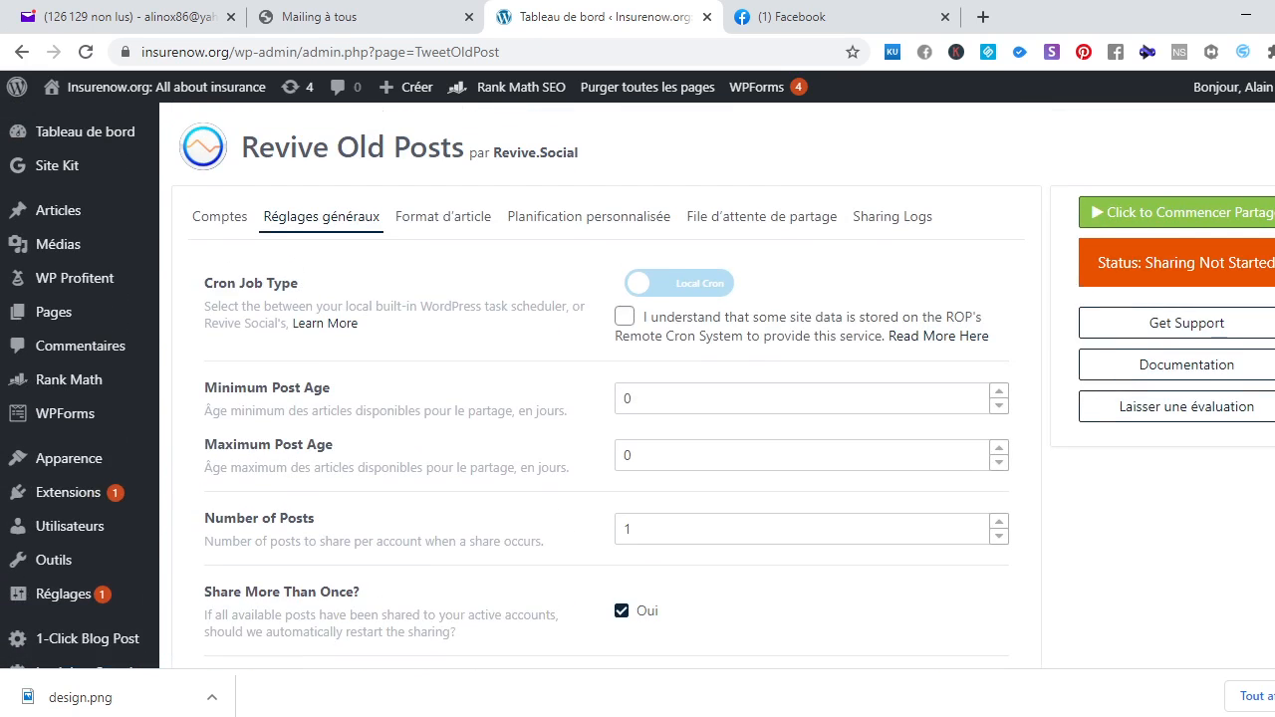
click(565, 221)
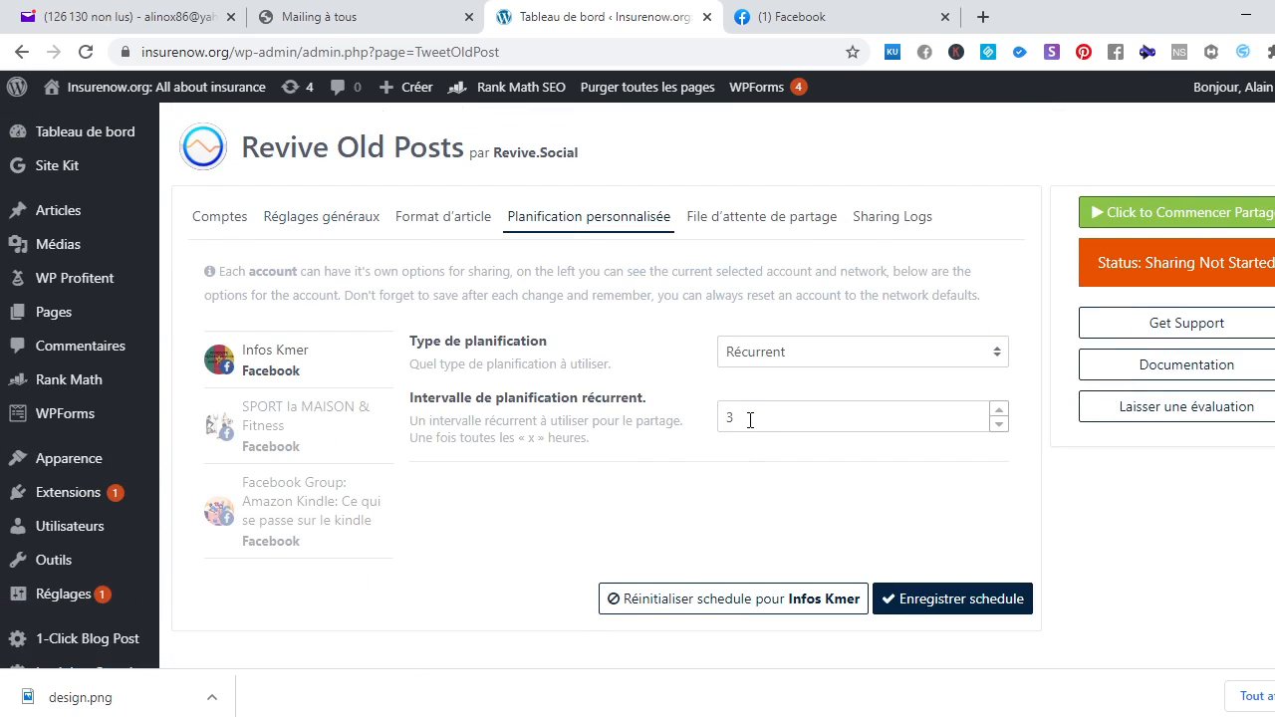
double_click(984, 417)
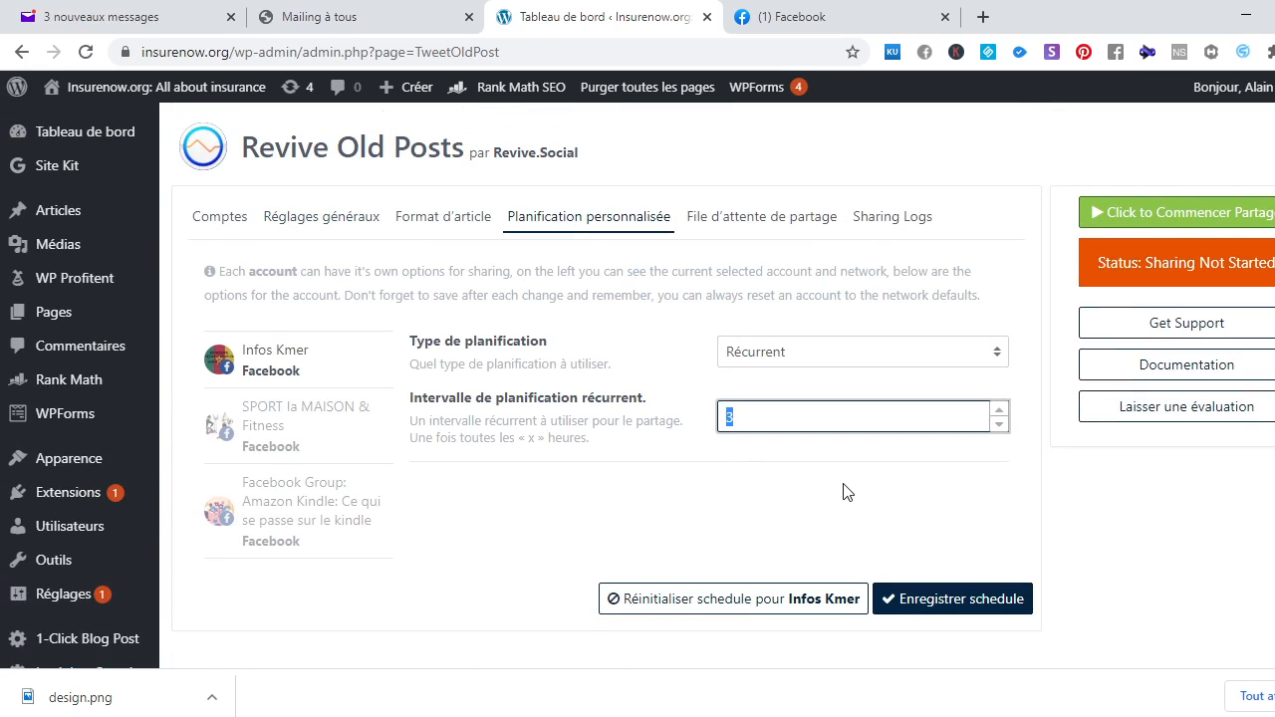
click(1172, 507)
scroll(1172, 506, down, 1)
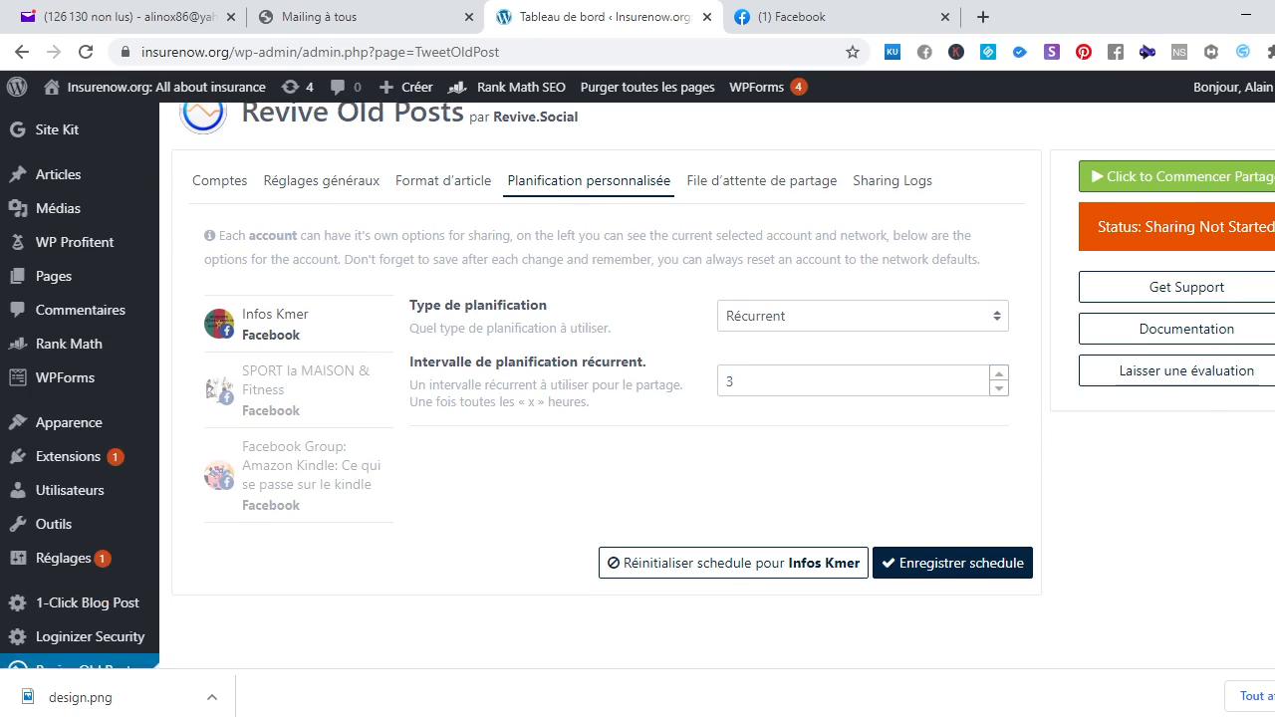
scroll(1172, 506, up, 1)
scroll(638, 392, down, 1)
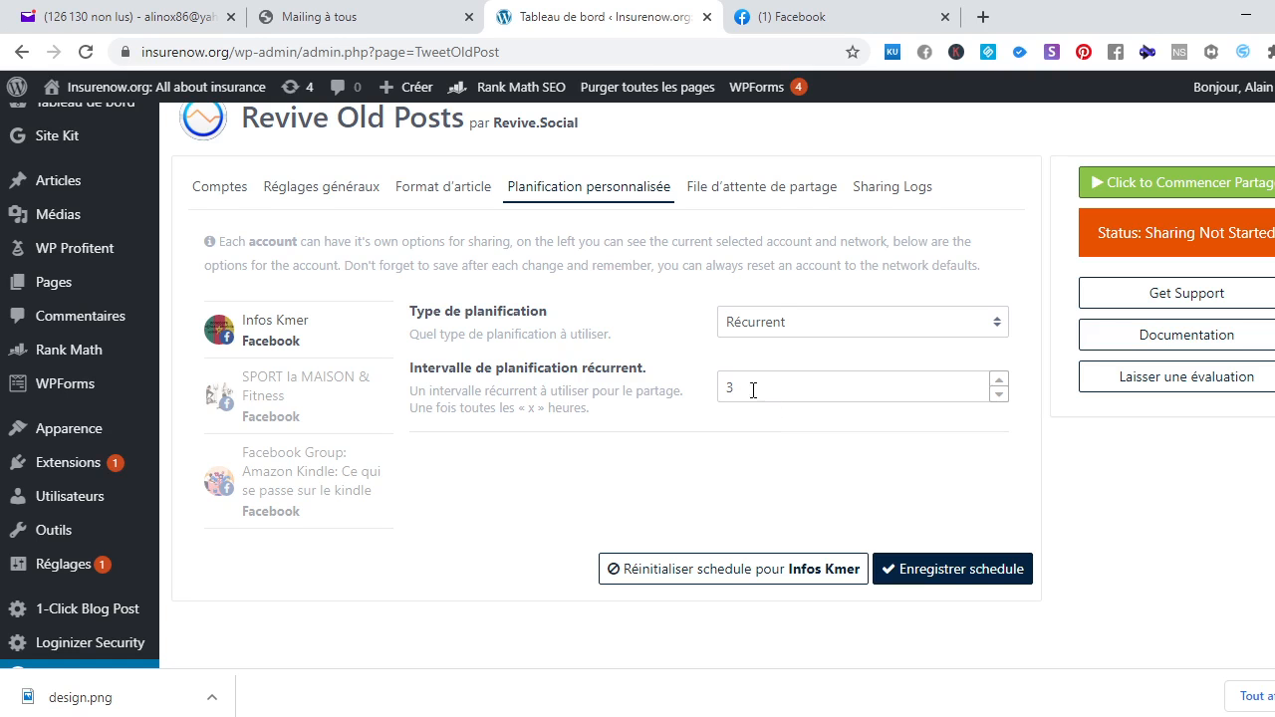
drag(728, 386, 749, 386)
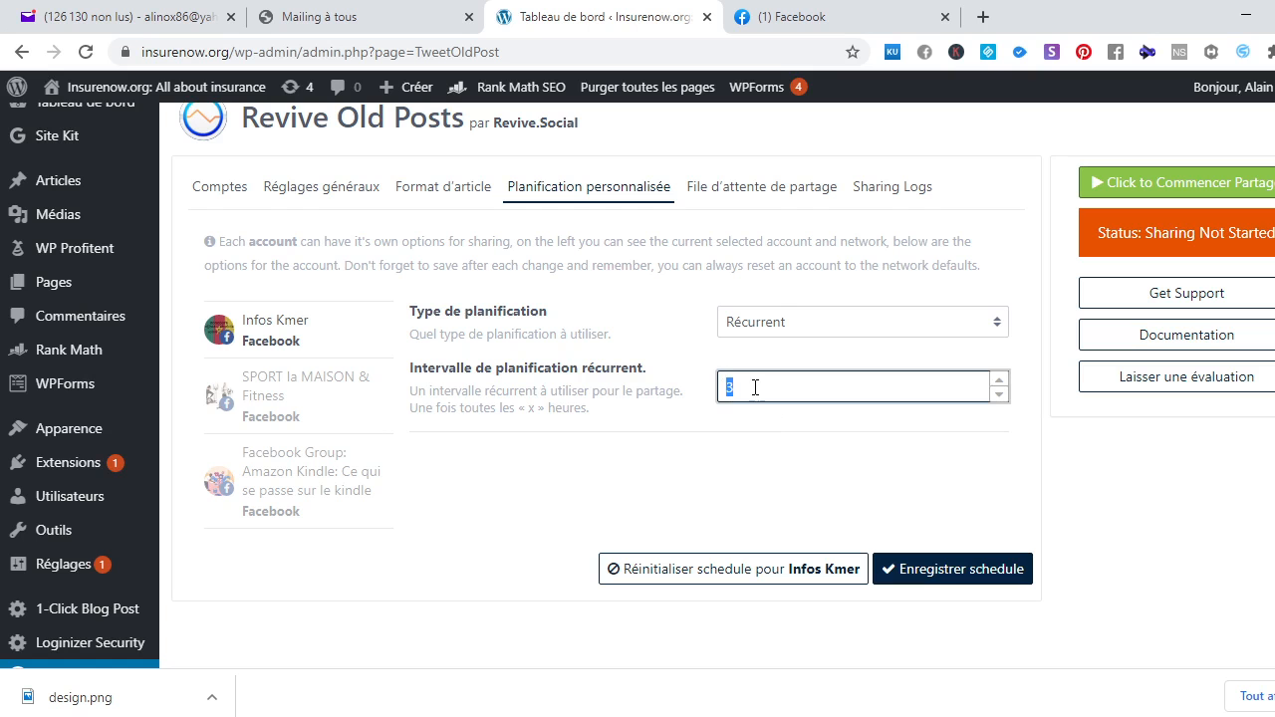
scroll(638, 385, down, 1)
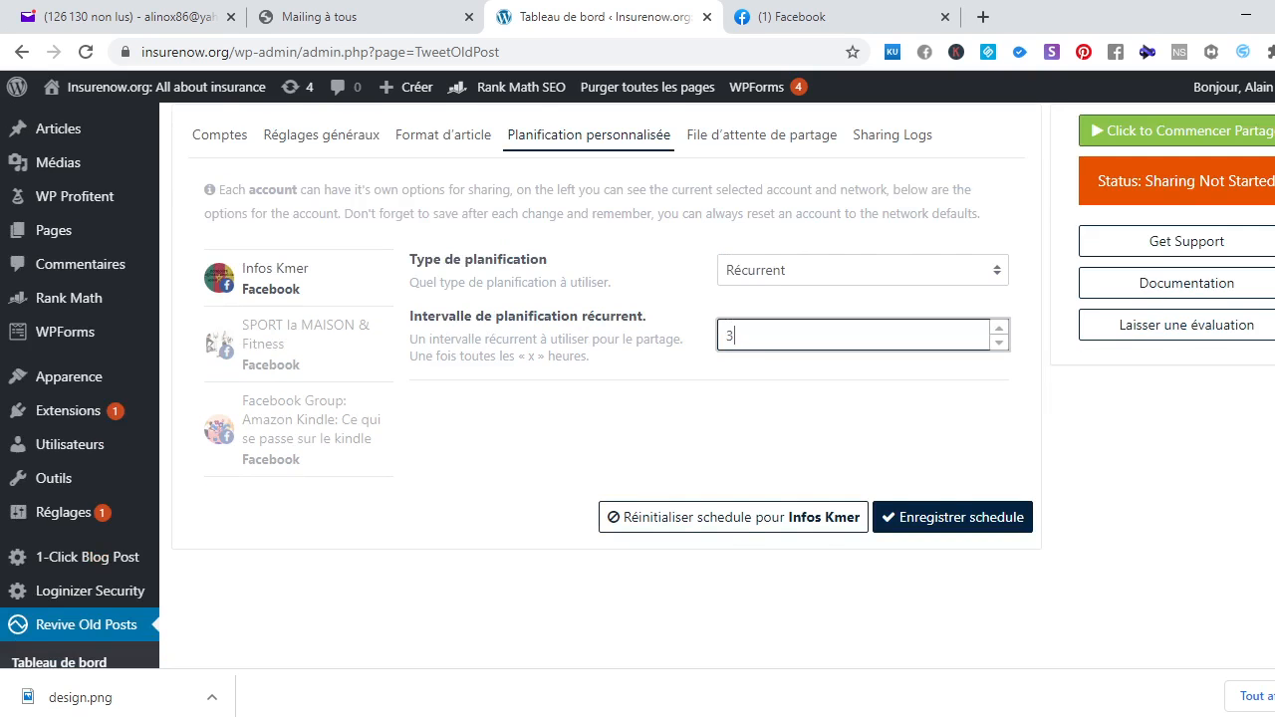
scroll(637, 385, up, 2)
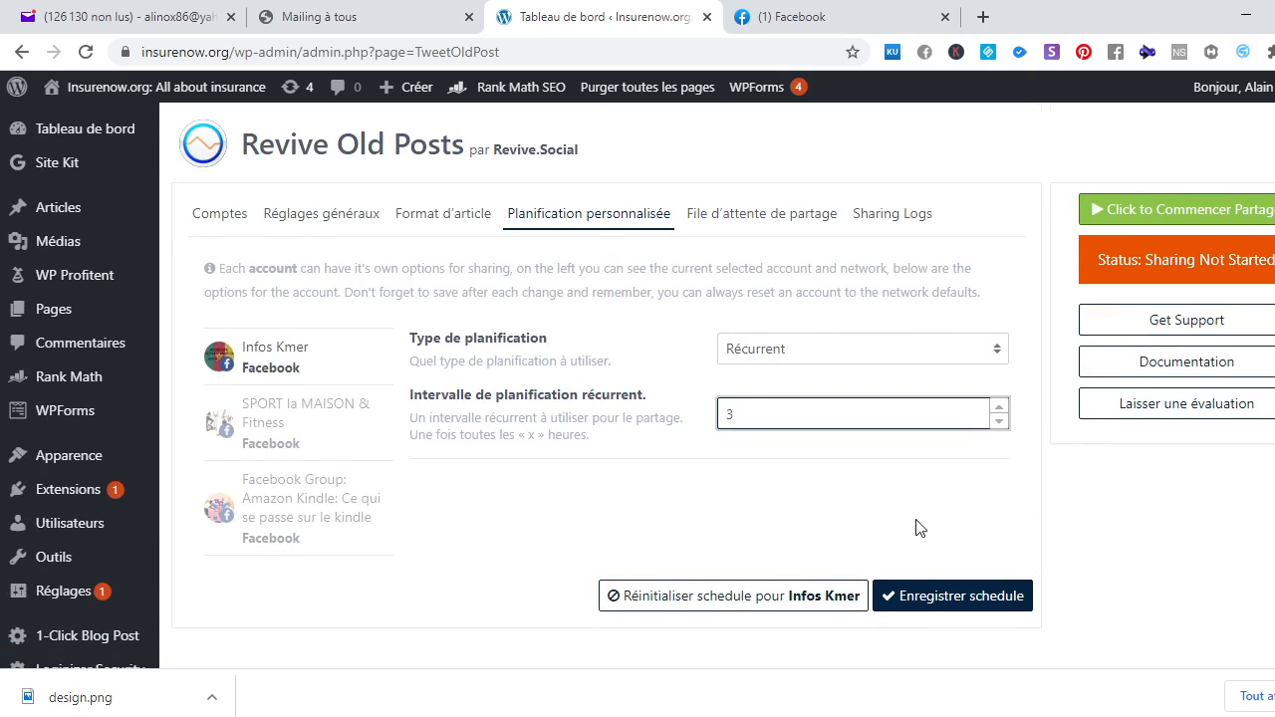
click(946, 605)
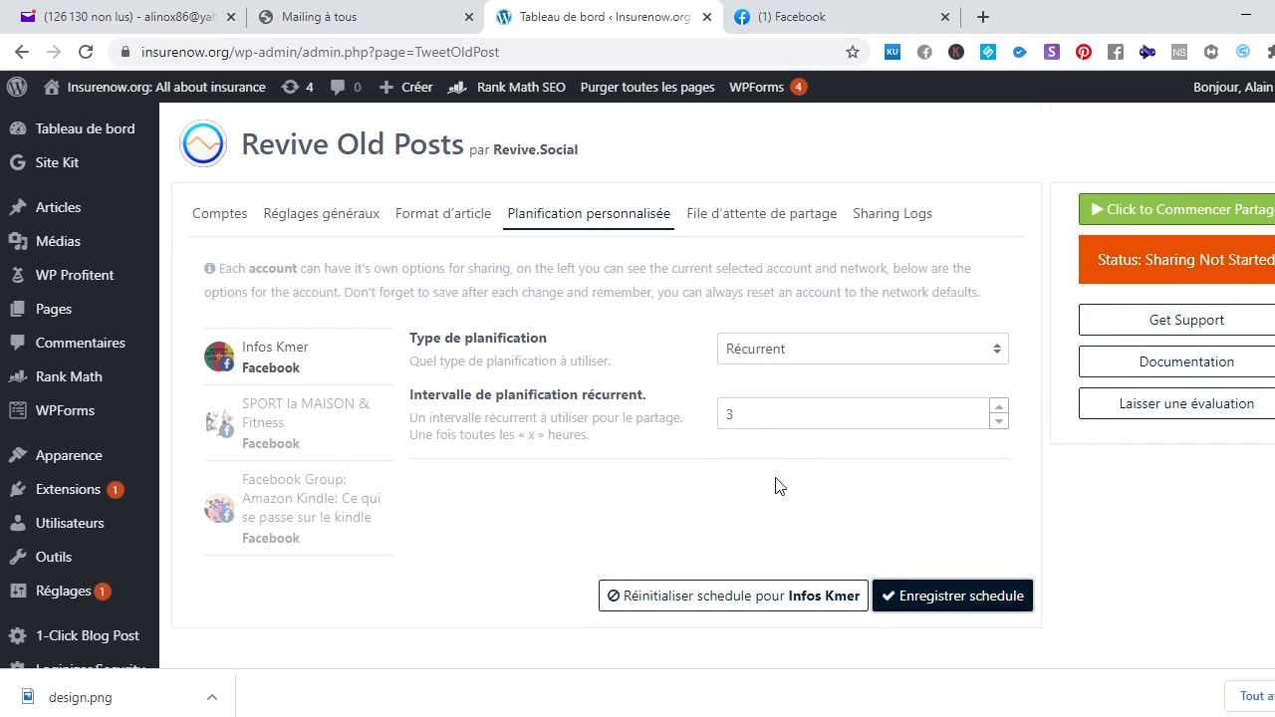
Set the recurring sharing interval for the SPORT la MAISON & Fitness page to 3 hours and save its schedule
click(309, 430)
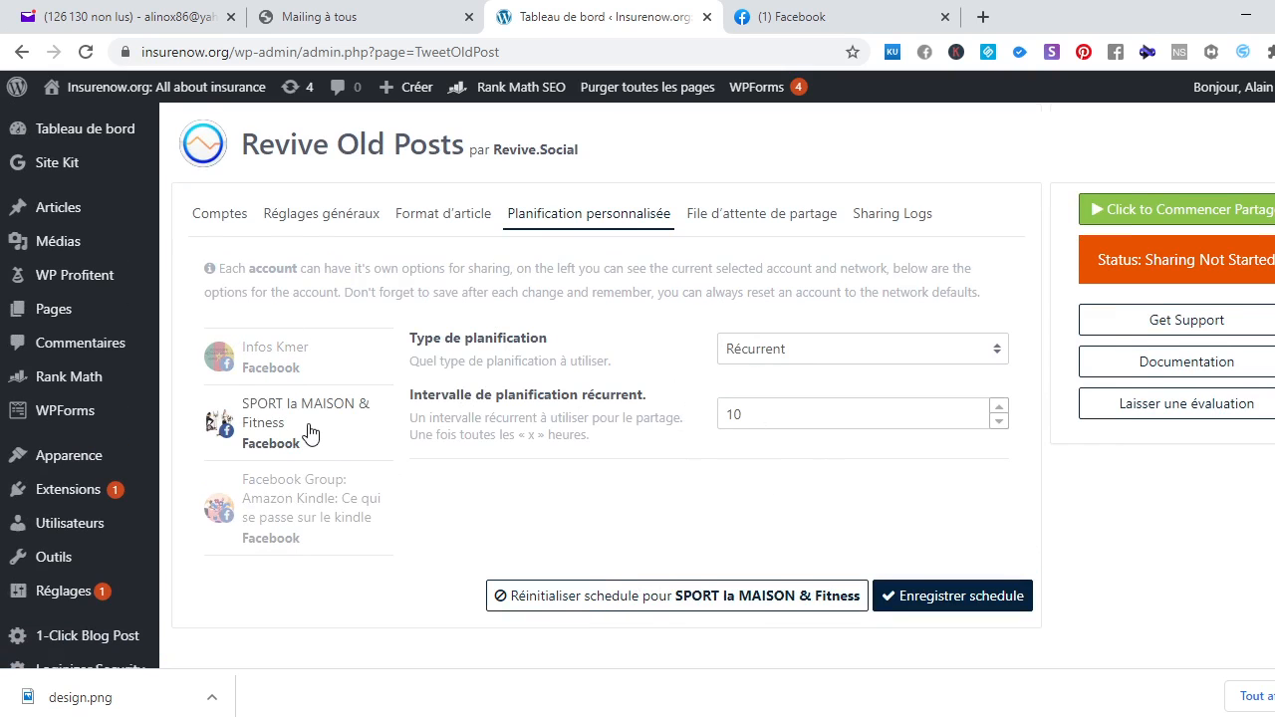
drag(748, 412, 656, 440)
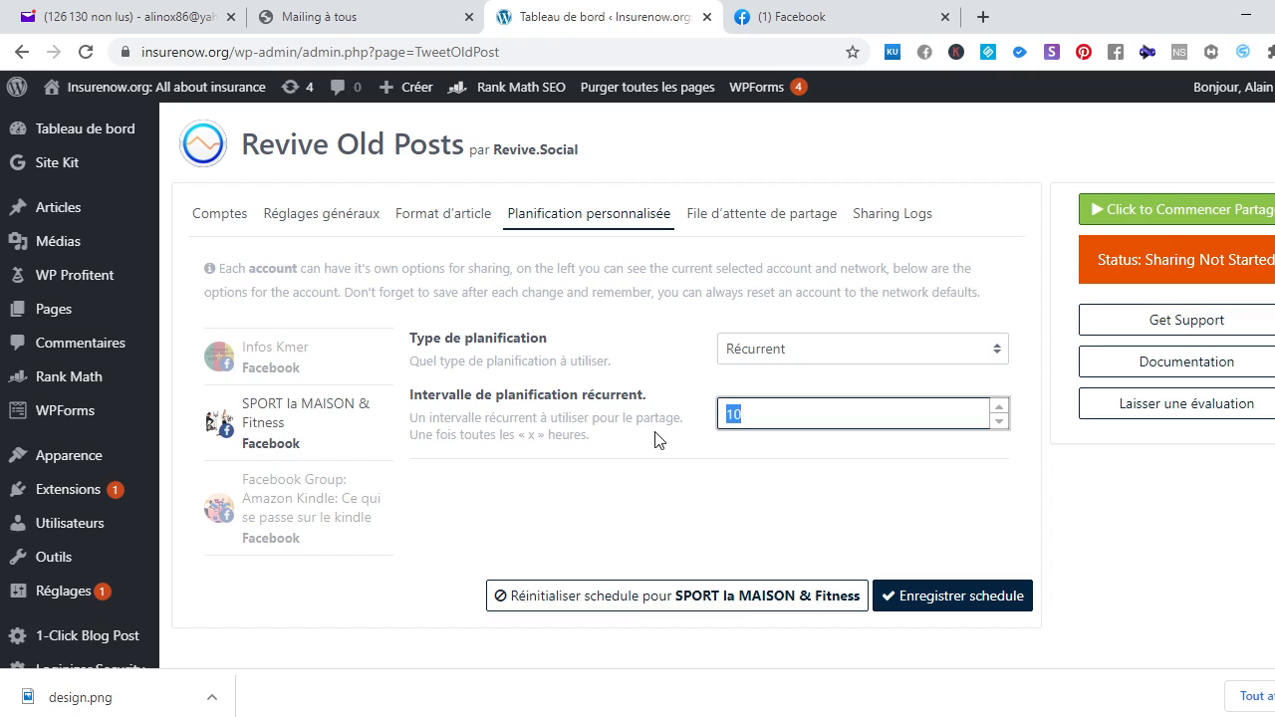
text(3)
click(987, 601)
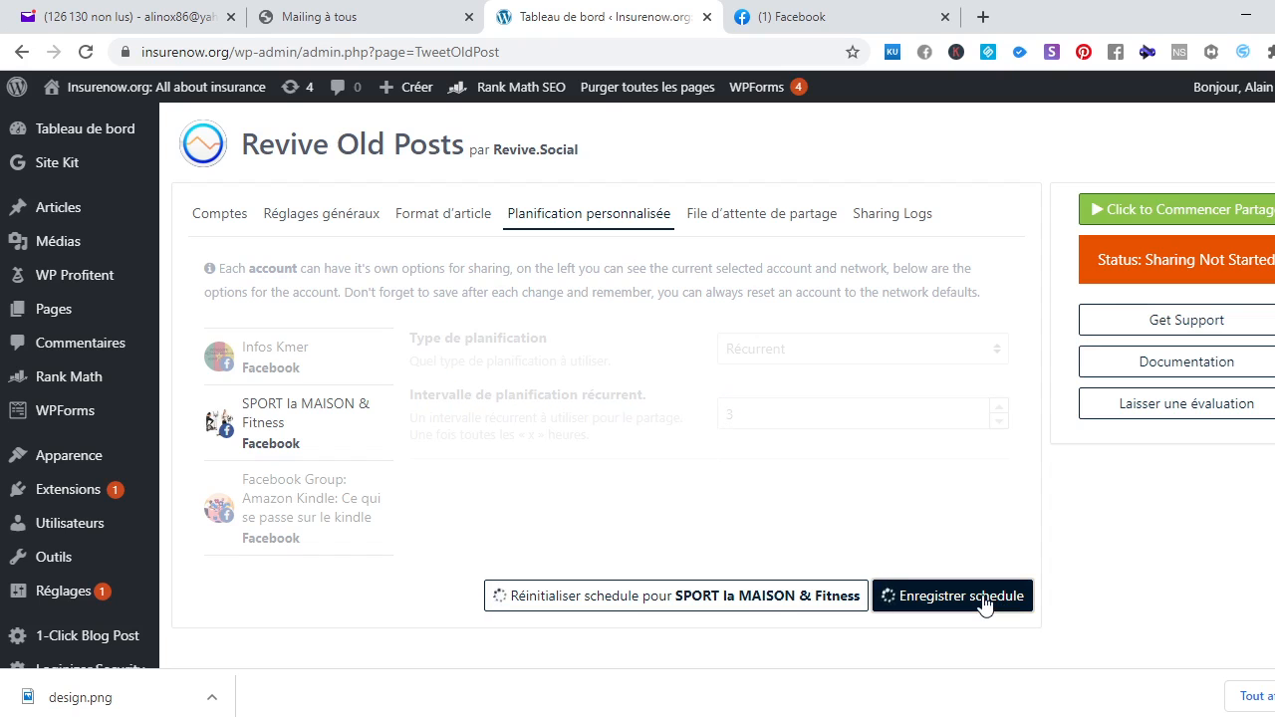
Set the recurring interval for the Facebook group Amazon Kindle: Ce qui se passe sur le kindle to 3 hours and save its schedule
click(321, 488)
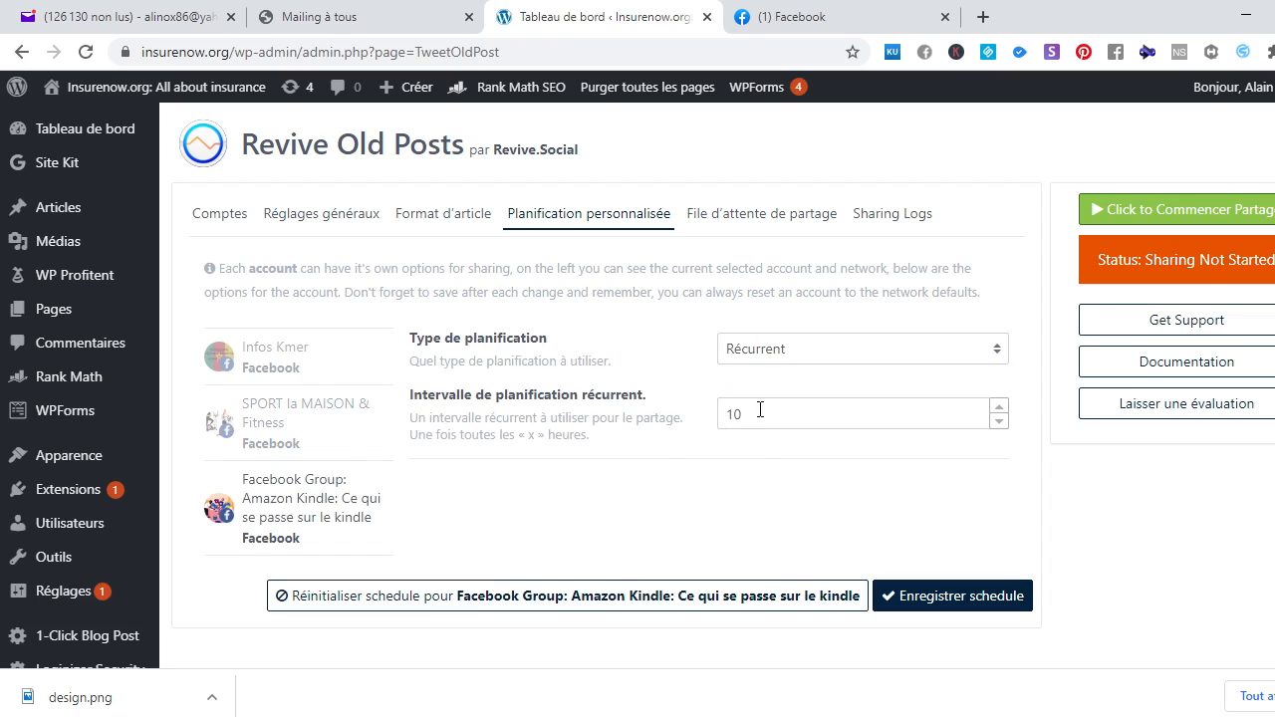
drag(761, 411, 659, 433)
text(3)
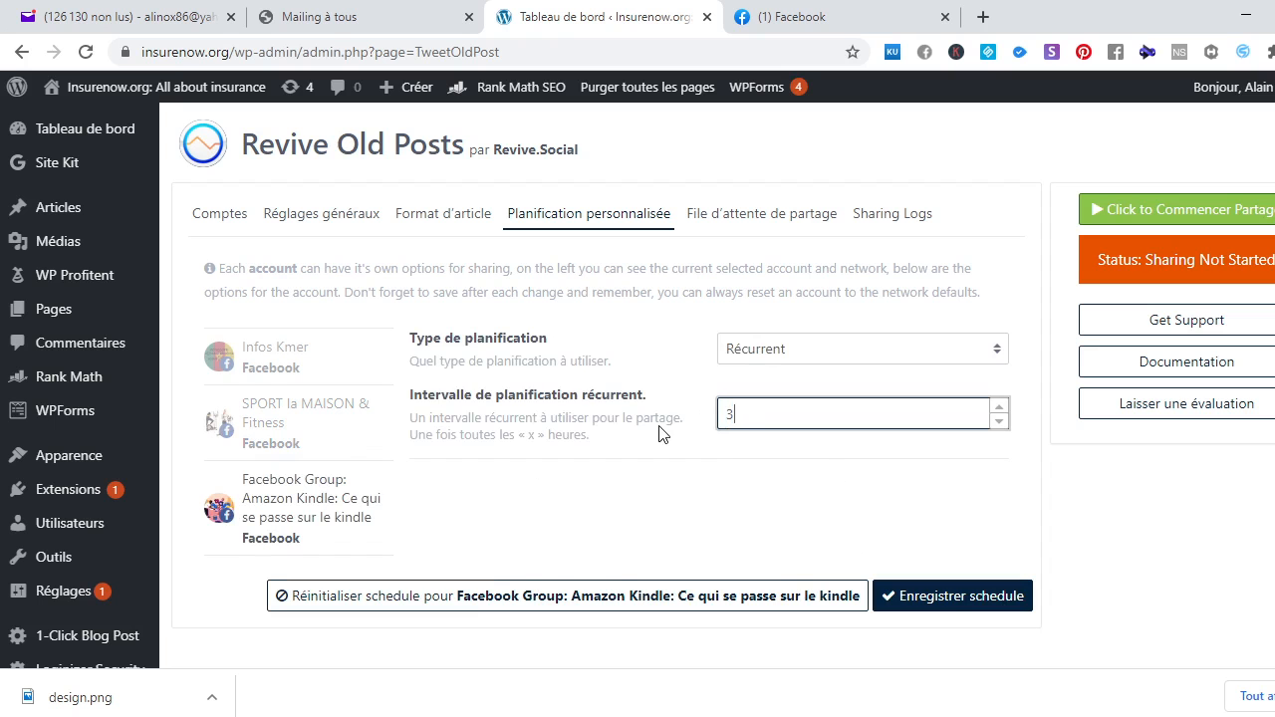
click(954, 602)
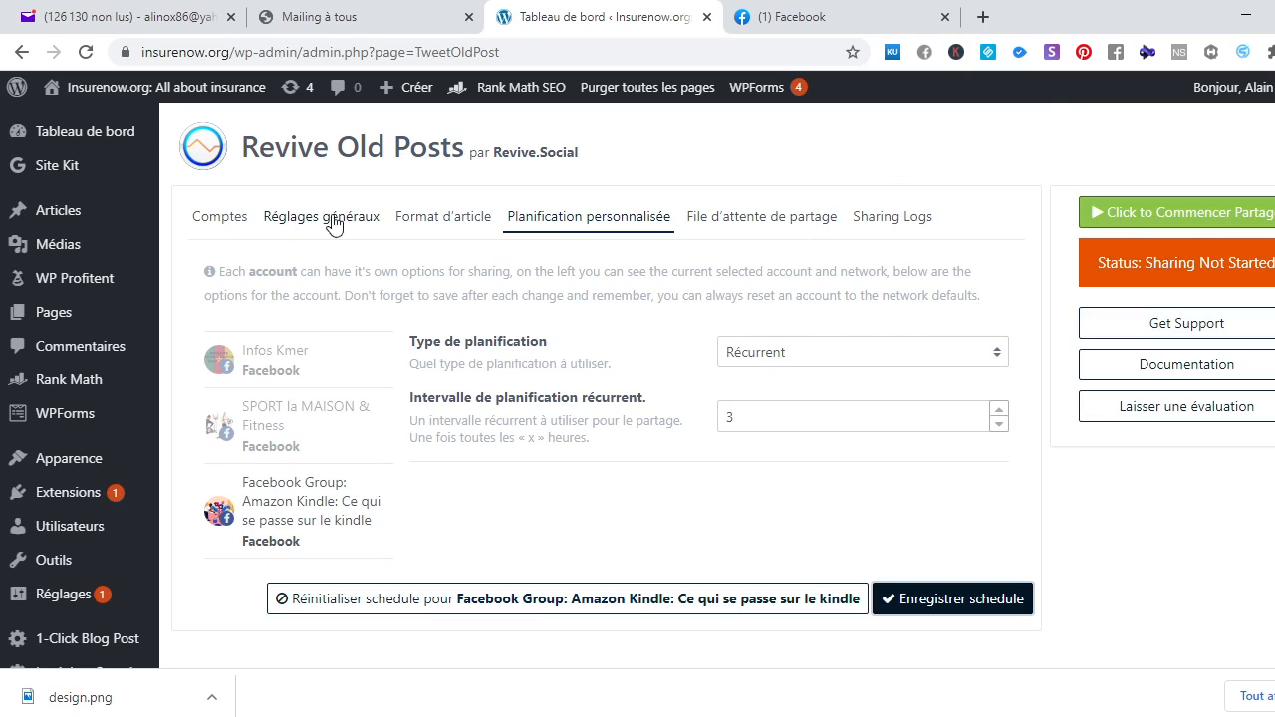
Return to the accounts list and examine which Facebook pages and groups are enabled for sharing and which other networks can be connected
click(301, 222)
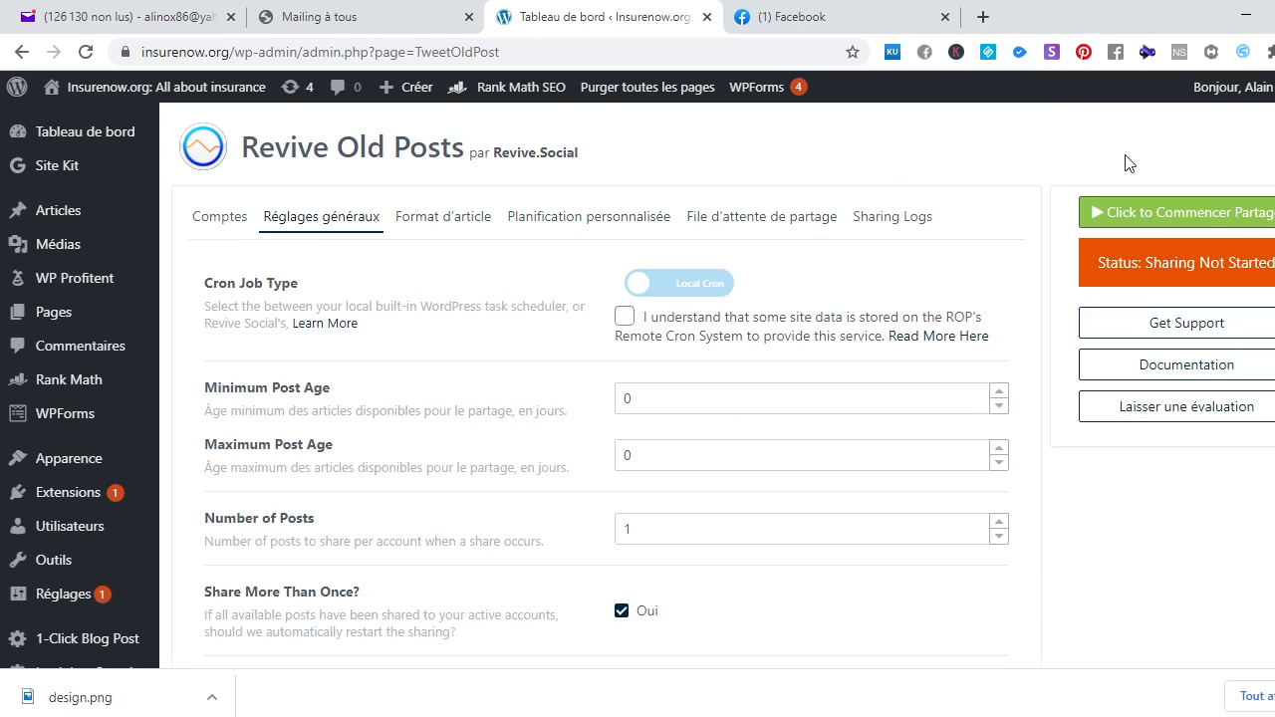
click(228, 225)
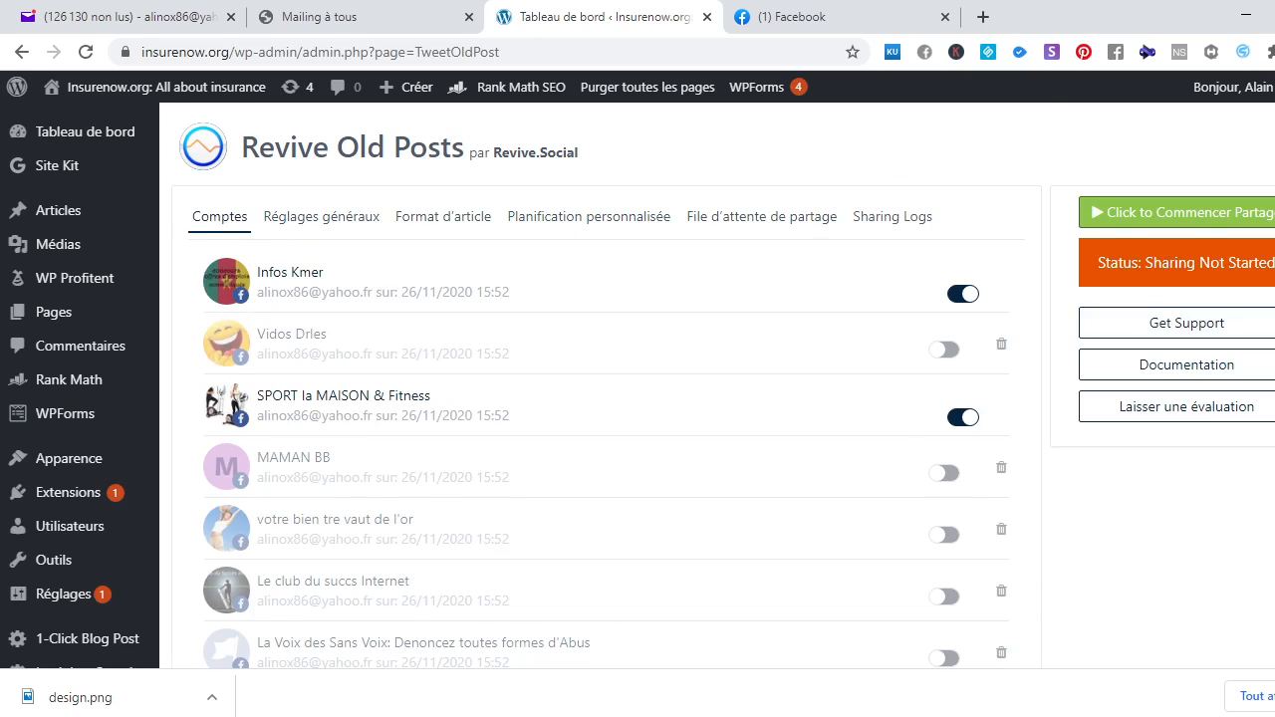
scroll(598, 399, down, 3)
scroll(605, 379, down, 4)
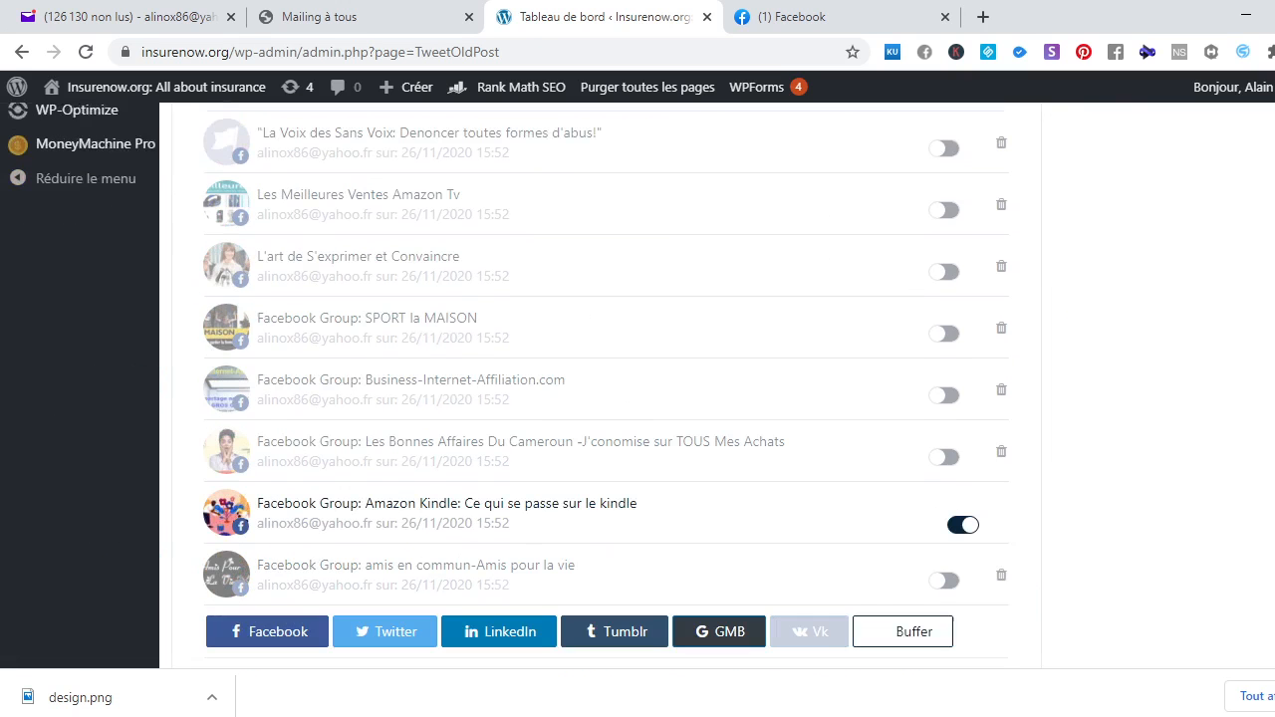
scroll(606, 378, up, 1)
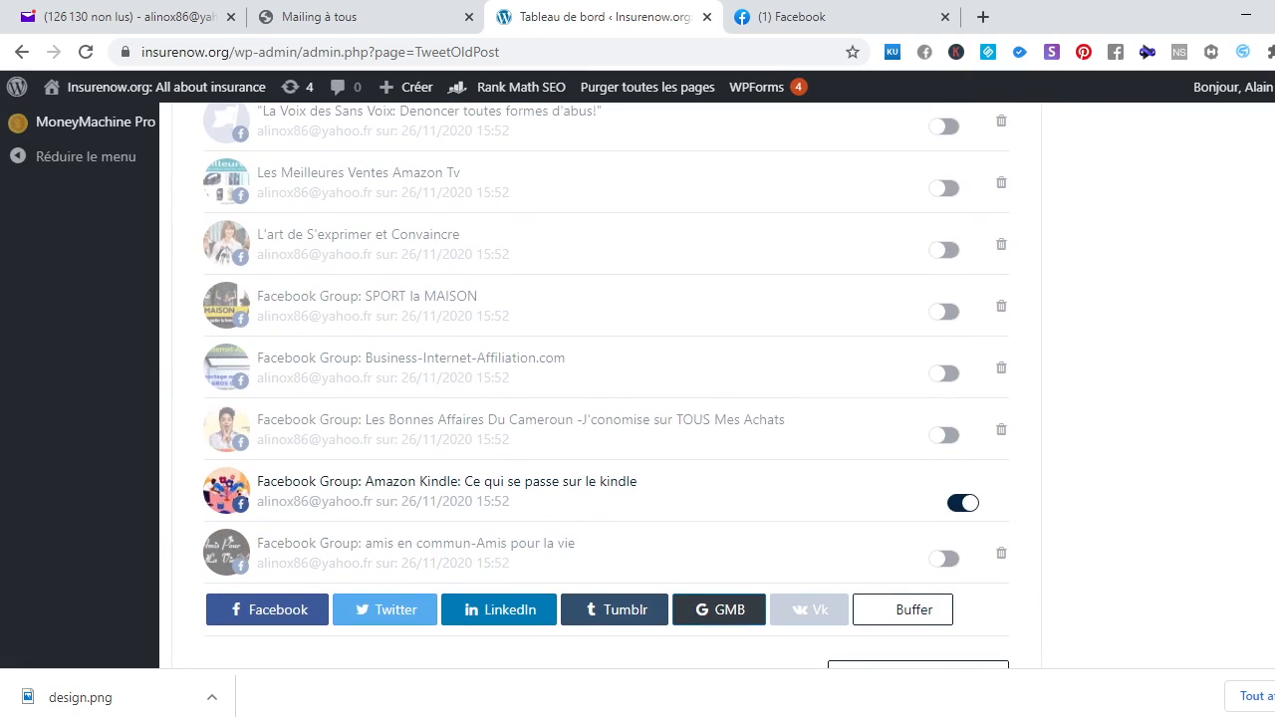
scroll(606, 378, down, 1)
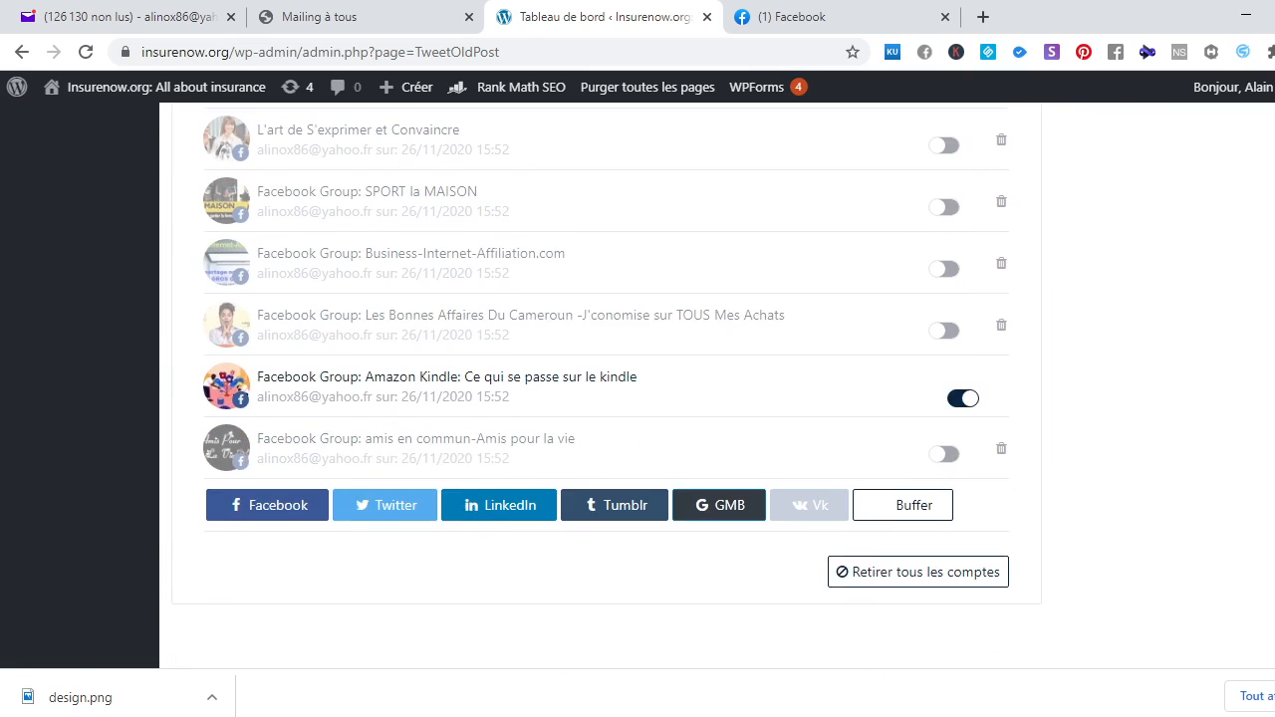
scroll(606, 379, up, 1)
scroll(606, 379, up, 7)
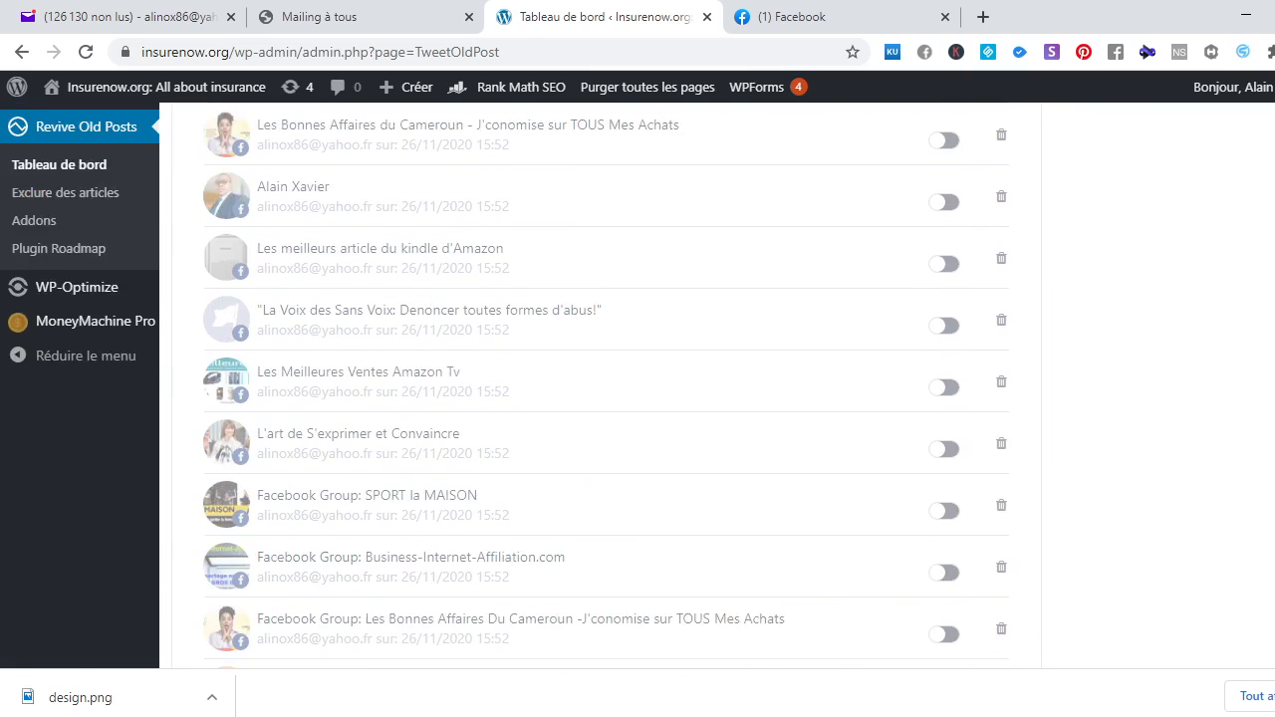
scroll(606, 379, down, 8)
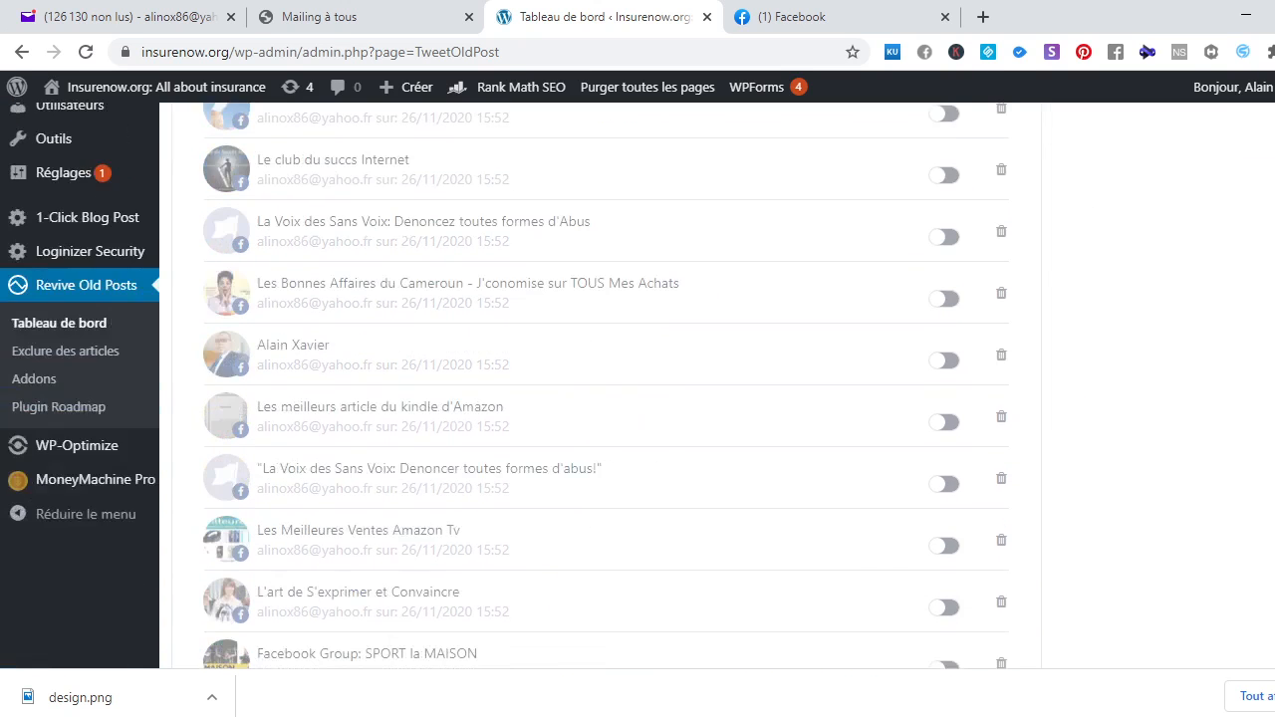
scroll(606, 379, up, 8)
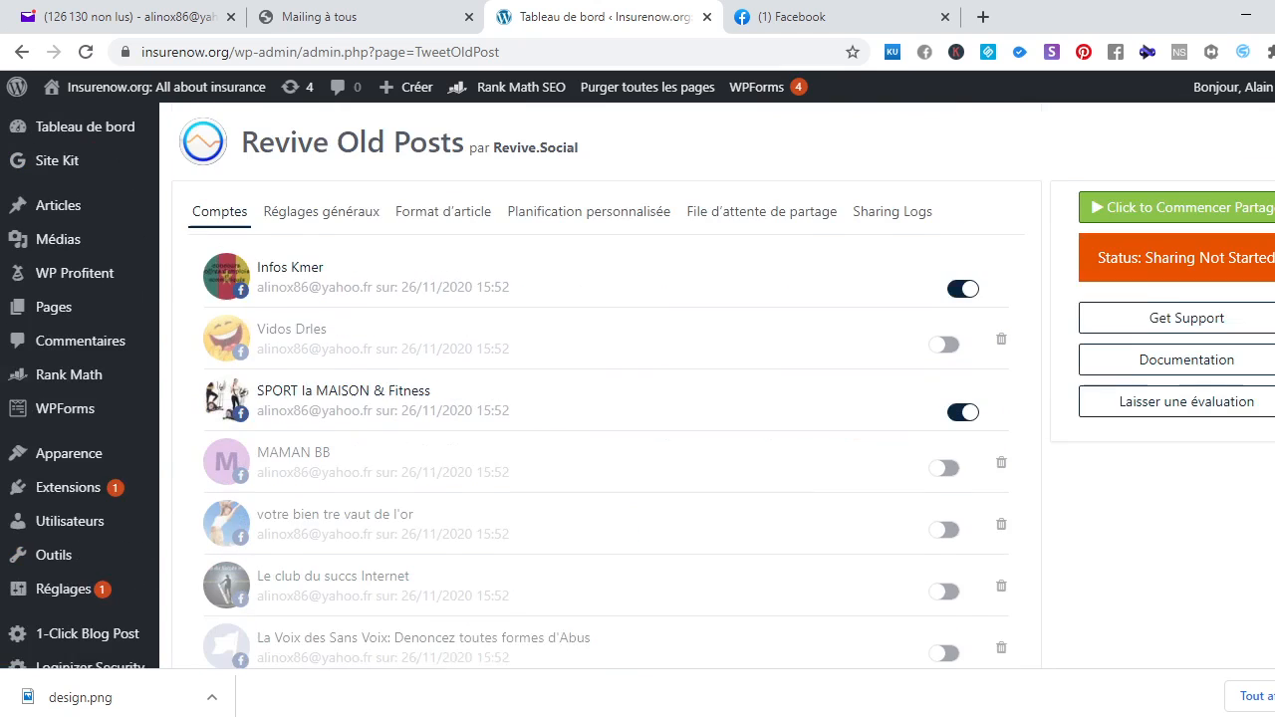
scroll(606, 379, down, 8)
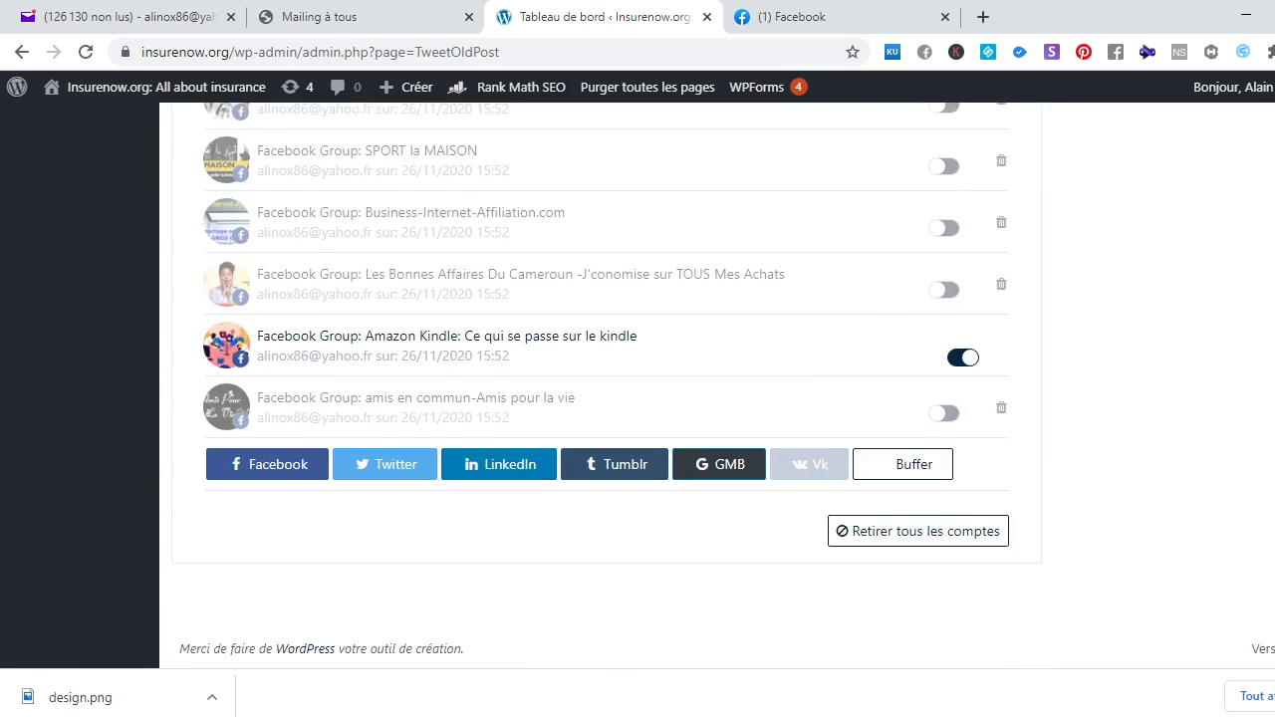
scroll(606, 379, up, 8)
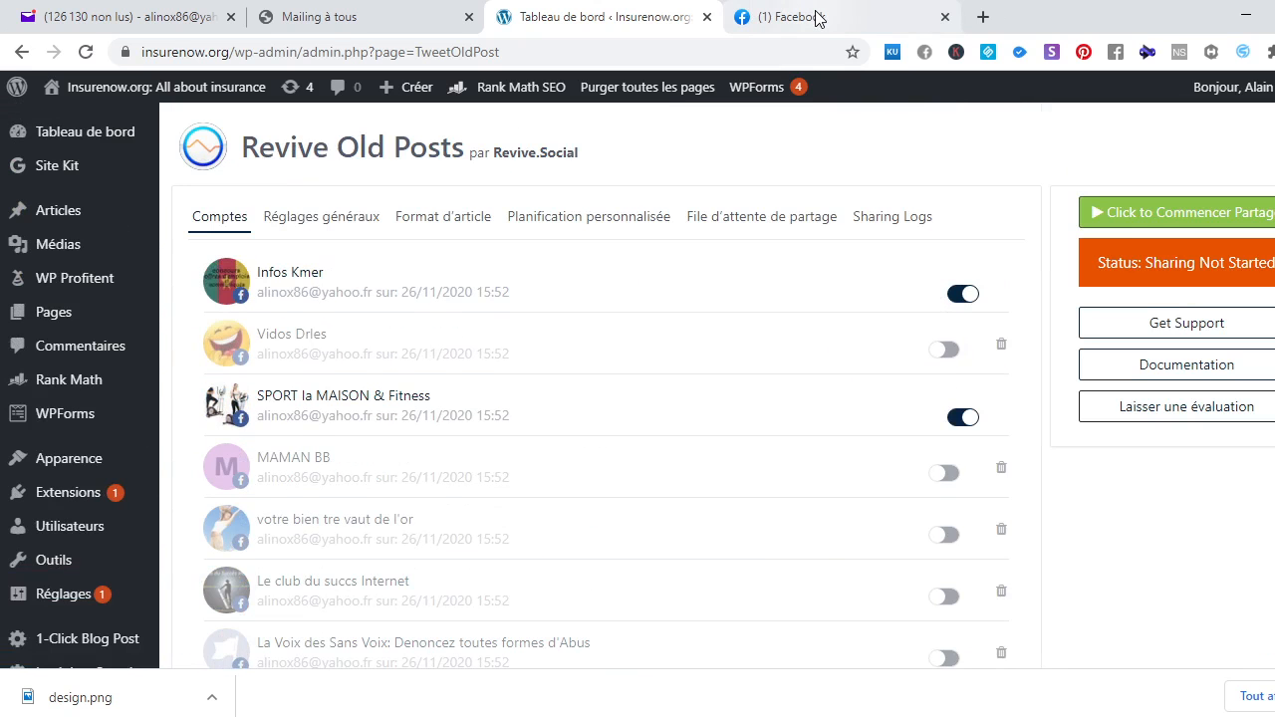
Switch to Facebook, accept the friend request in the new notification and dismiss the notification
click(819, 19)
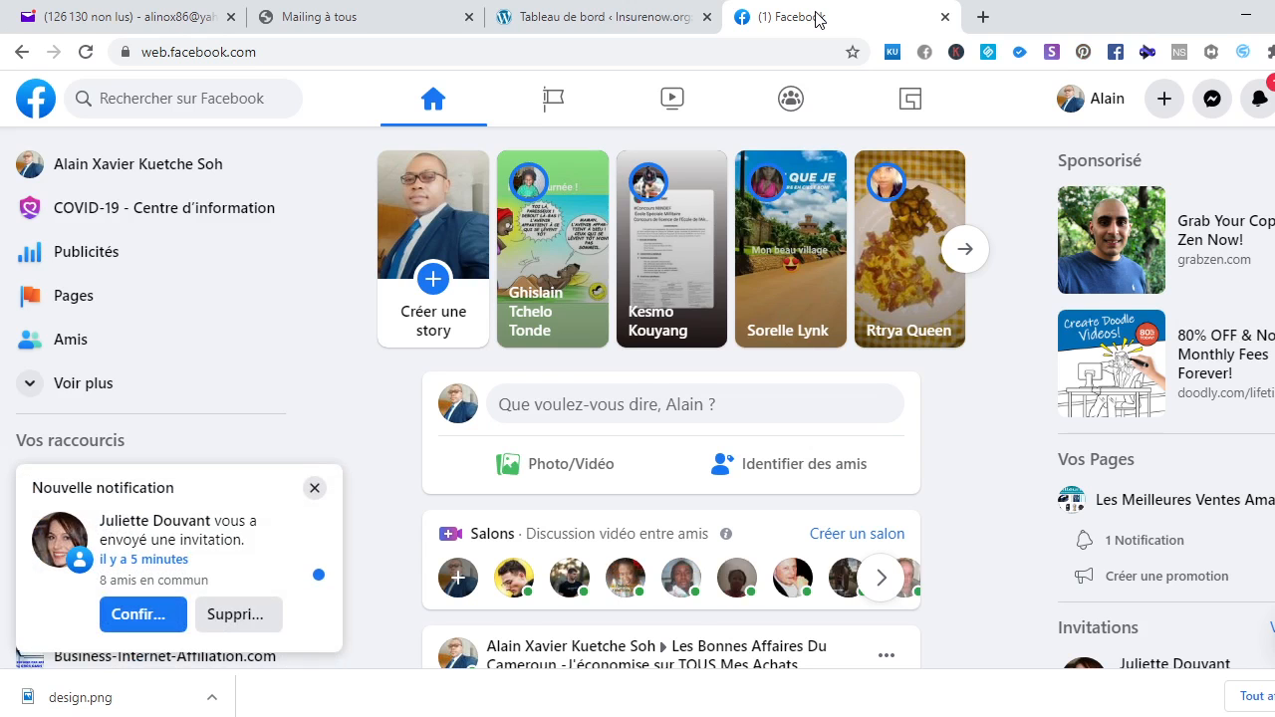
click(144, 617)
click(314, 509)
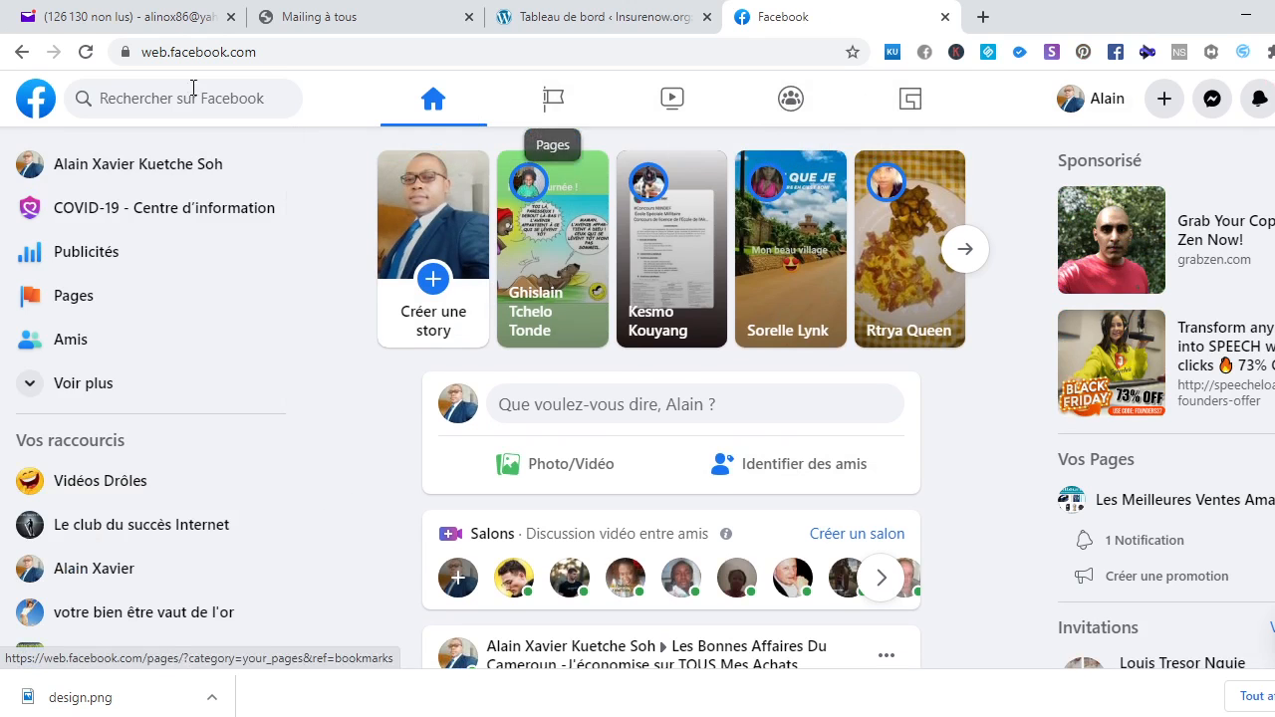
Open the Facebook groups feed, expand the list of managed groups and look through the managed and joined groups
click(789, 99)
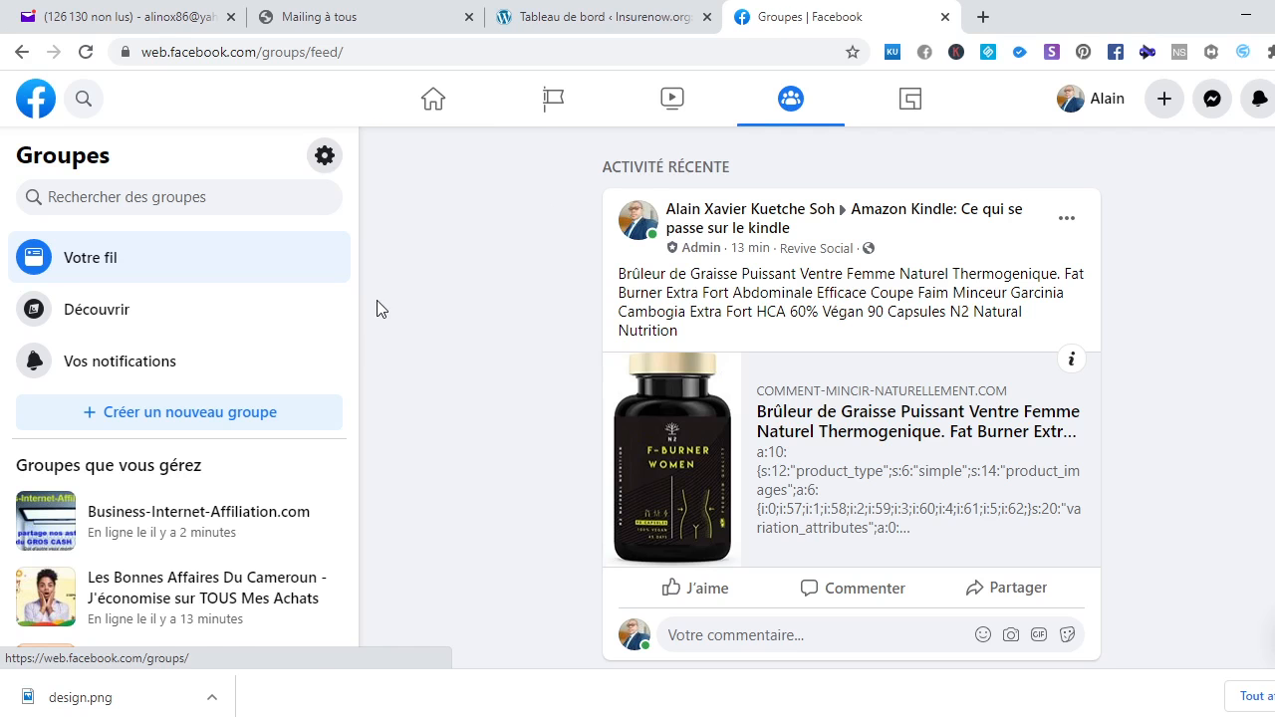
drag(350, 253, 336, 353)
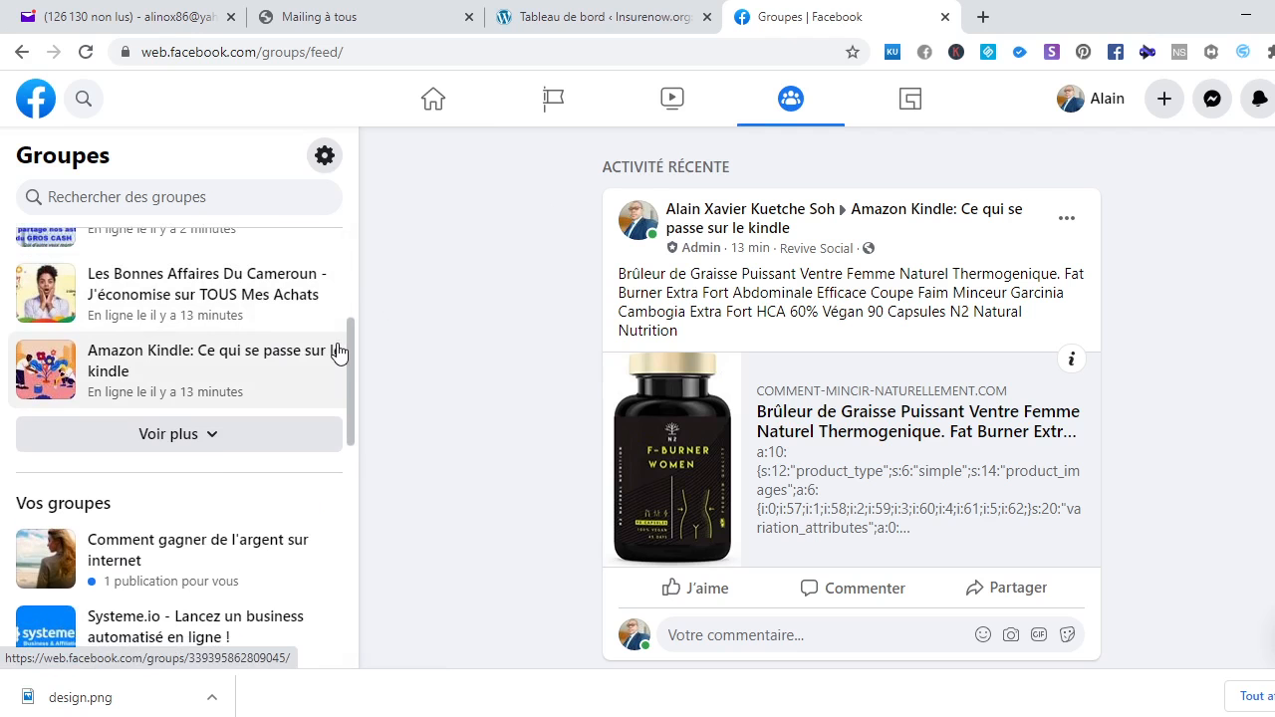
click(205, 444)
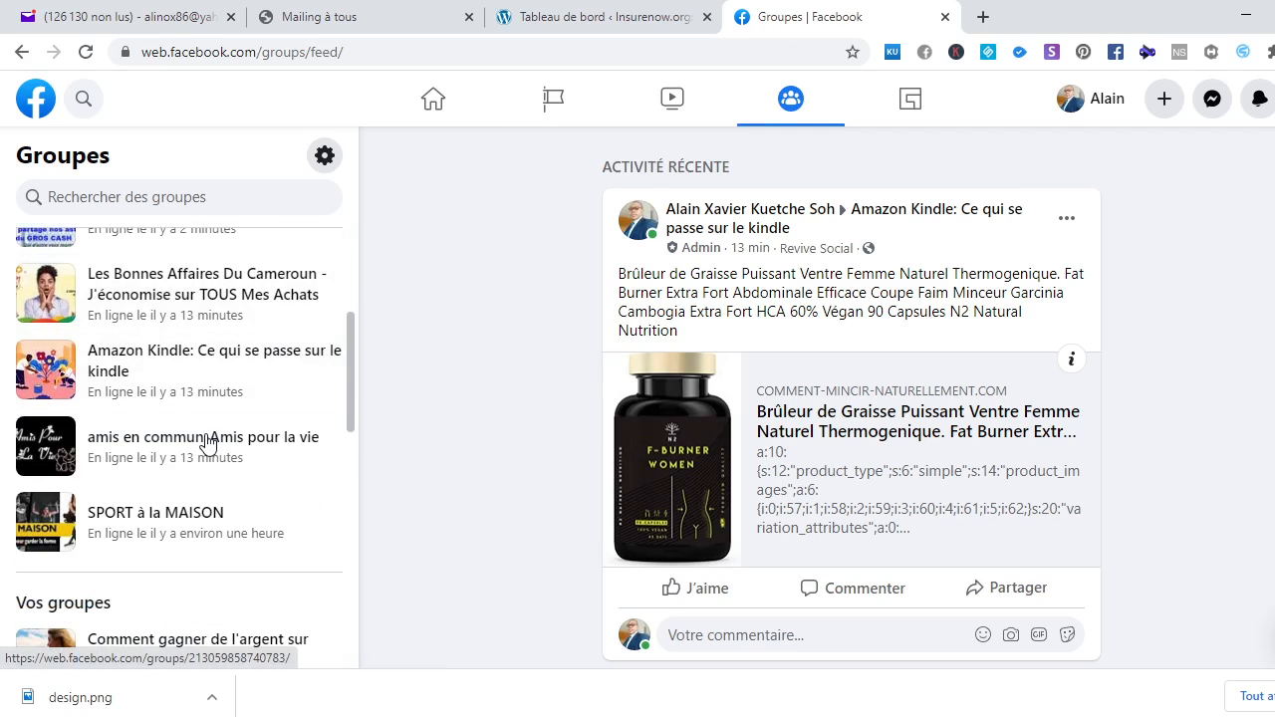
drag(351, 363, 336, 612)
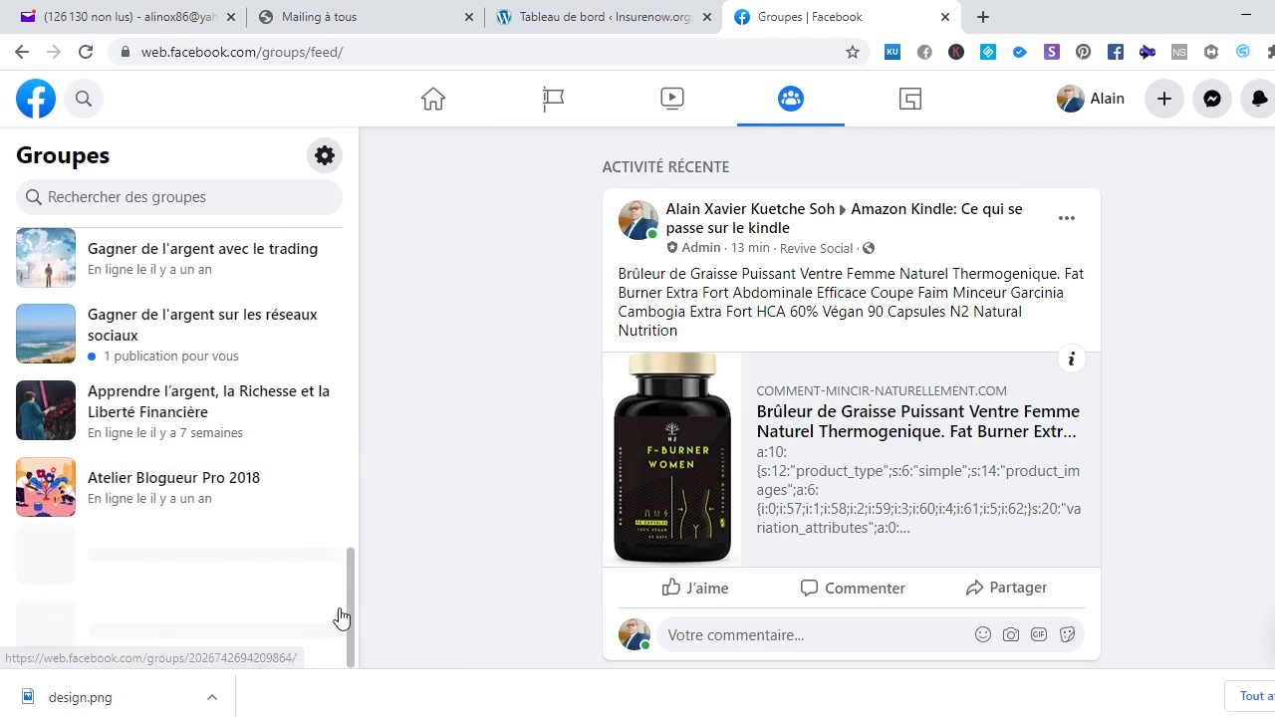
drag(350, 480, 344, 620)
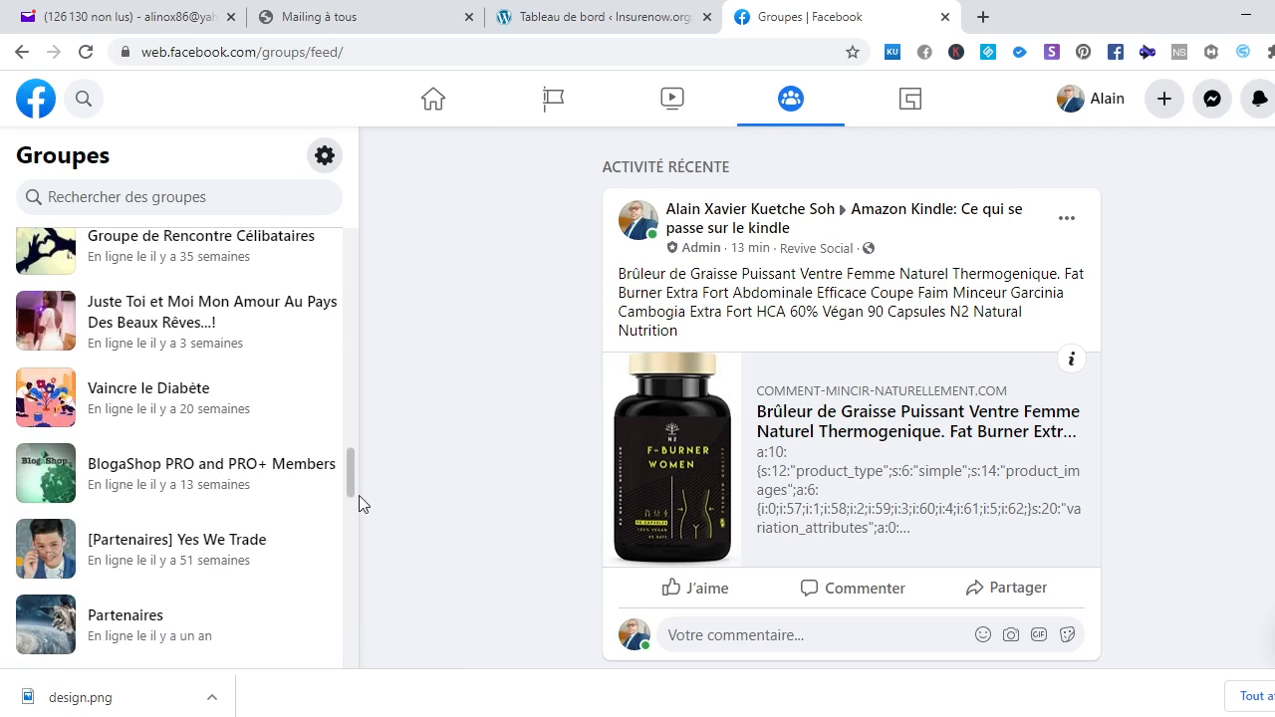
Open the managed group SPORT à la MAISON and go to its group settings
drag(350, 459, 348, 291)
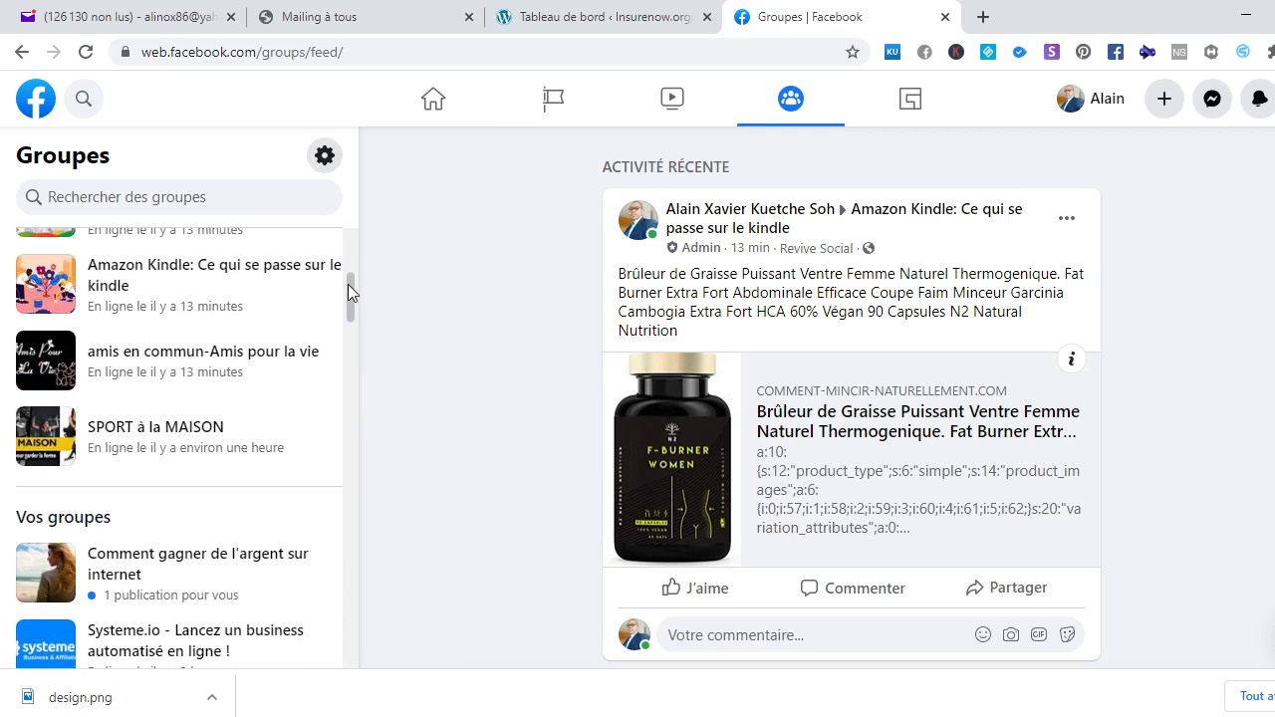
click(135, 438)
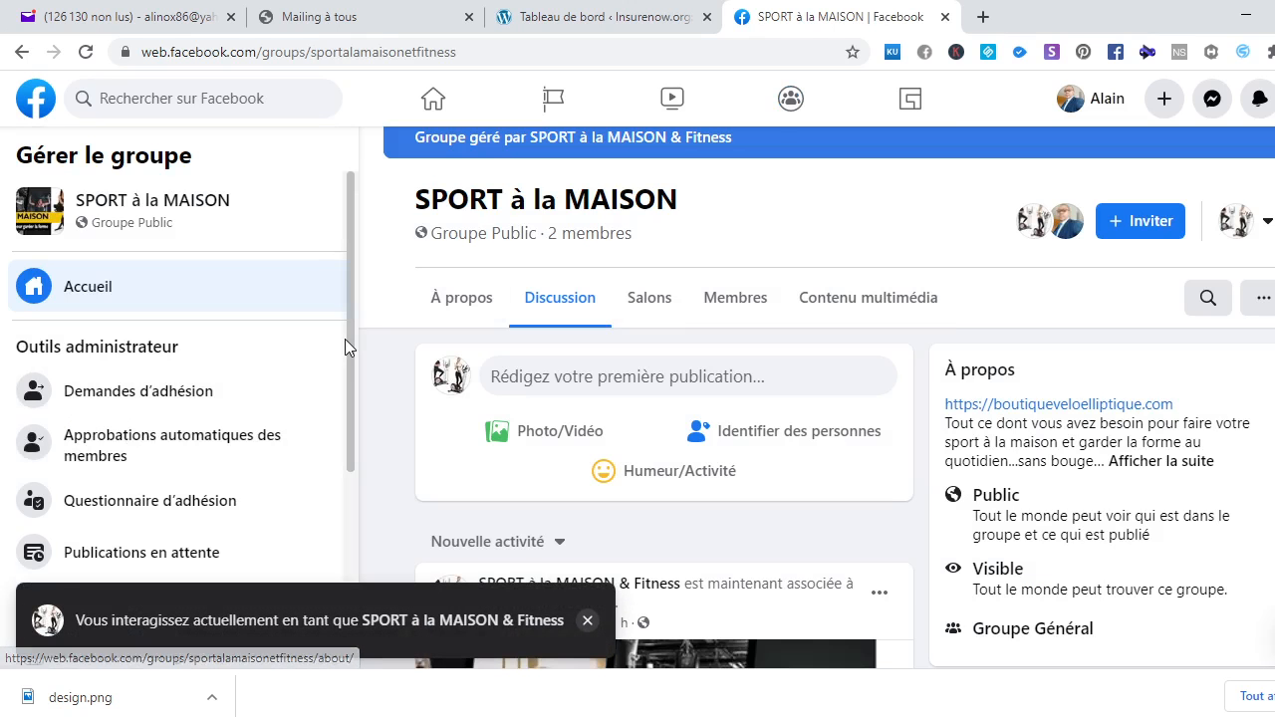
drag(347, 305, 347, 574)
click(138, 653)
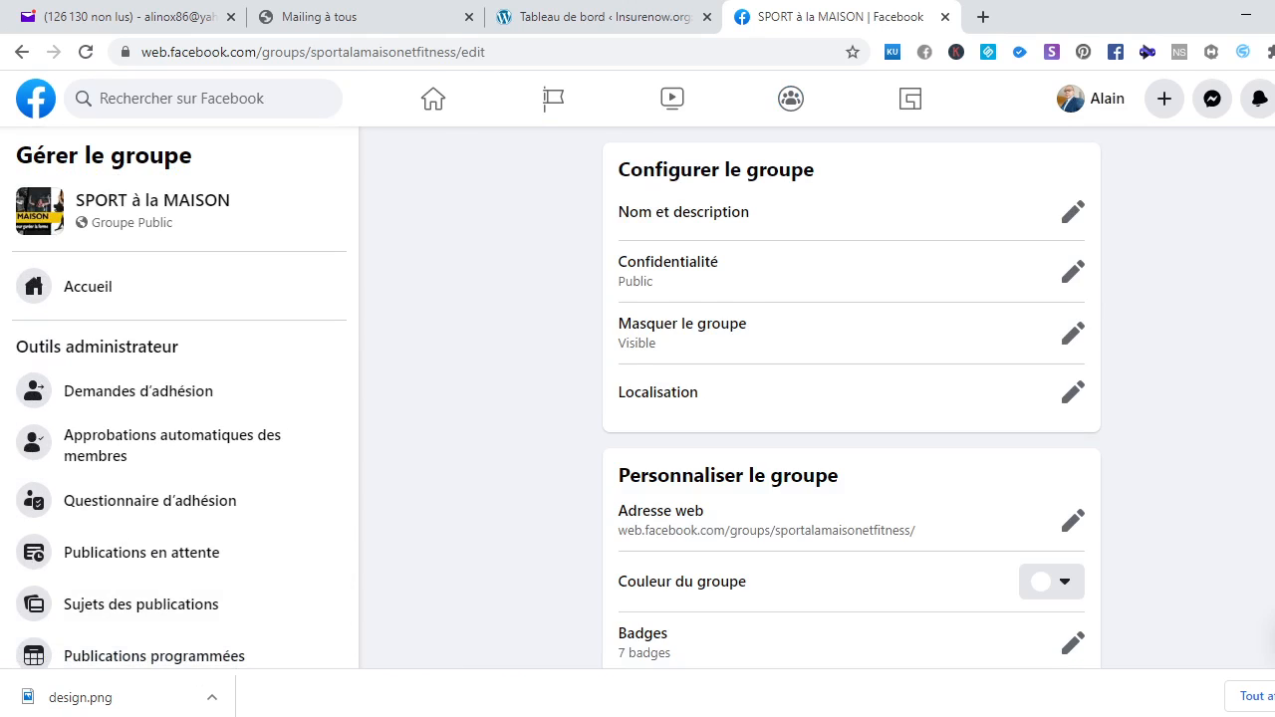
Open the Apps entry in the group's advanced settings and go to the catalogue of apps for groups
scroll(852, 398, down, 9)
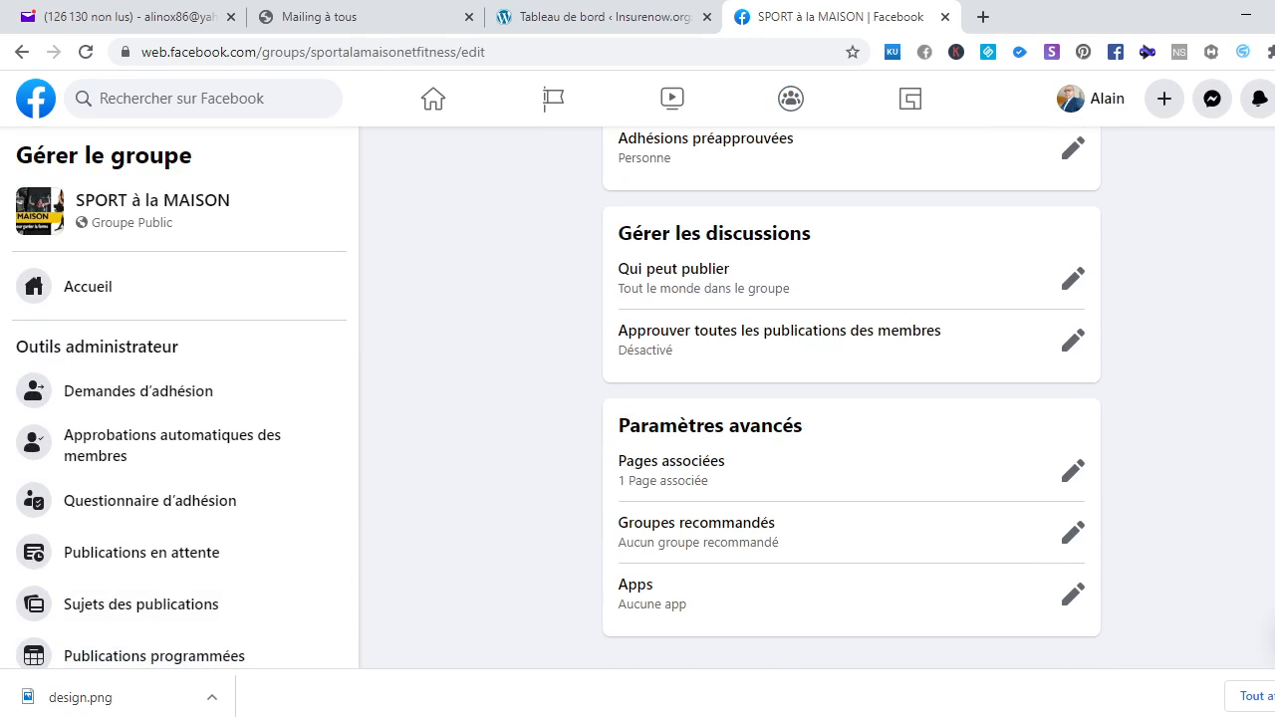
click(1072, 596)
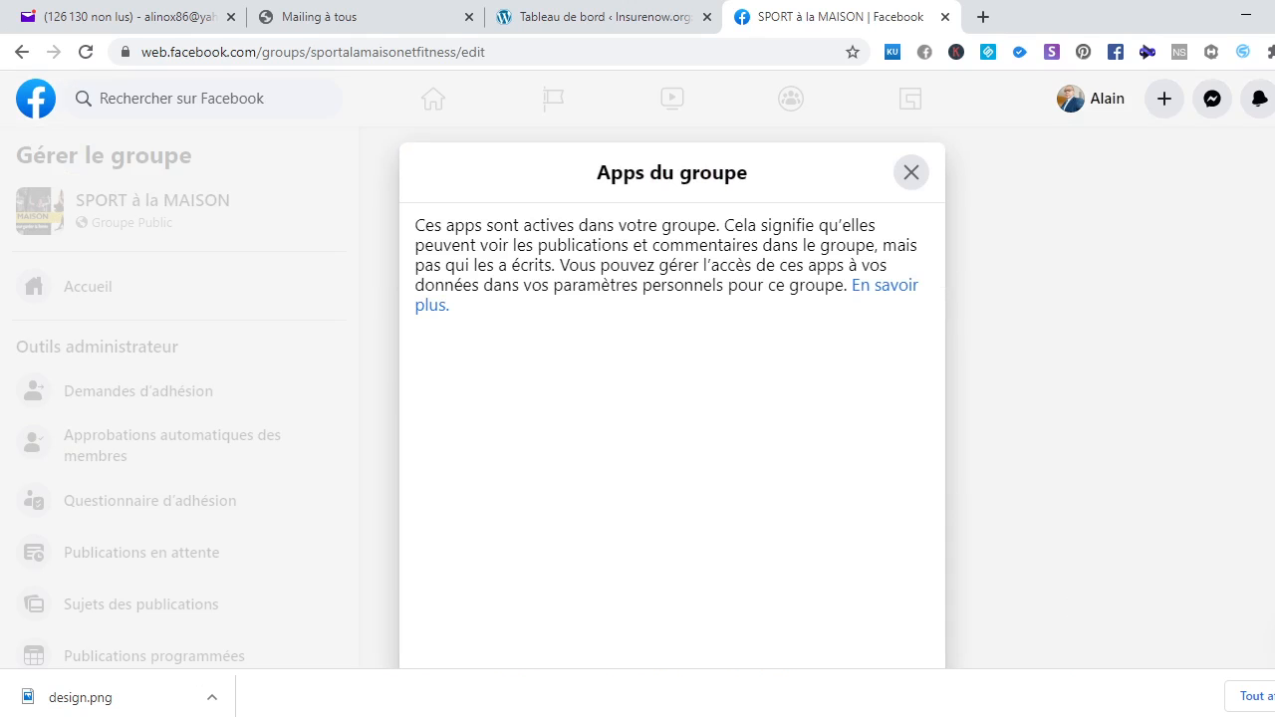
scroll(672, 399, down, 5)
click(649, 565)
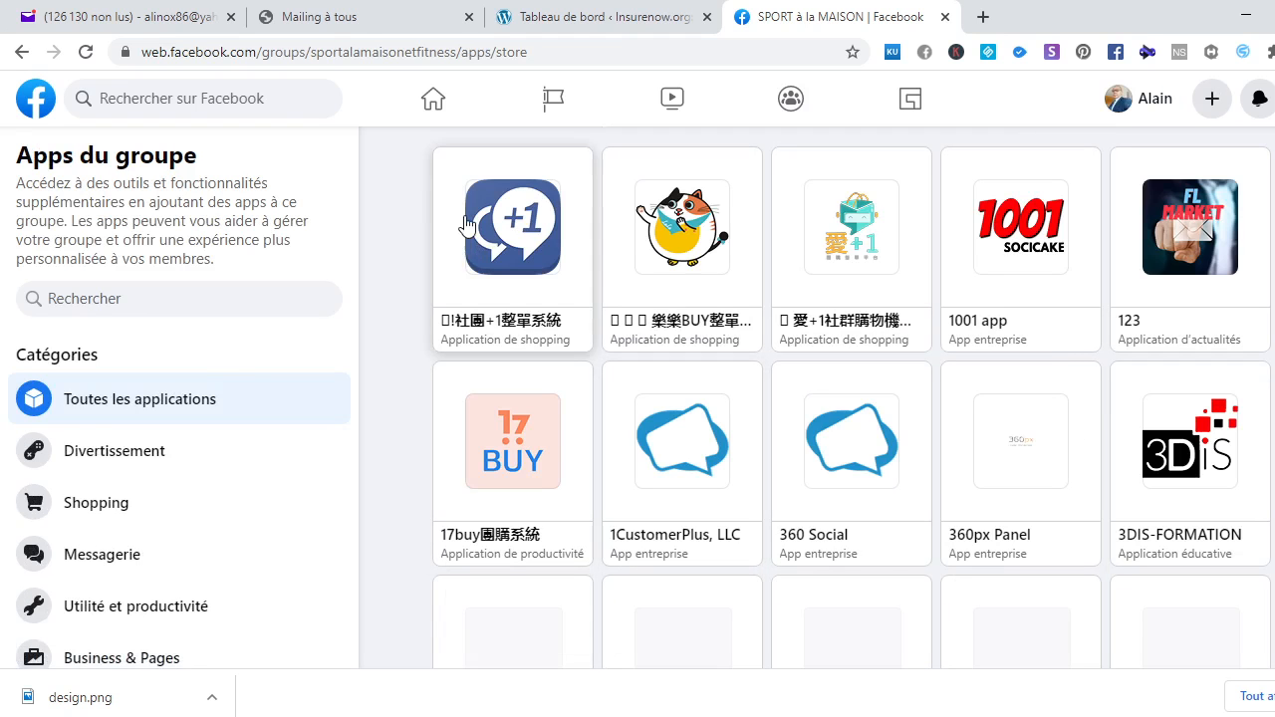
Search the group app catalogue for Revive and add the Revive Social app to the group
click(135, 303)
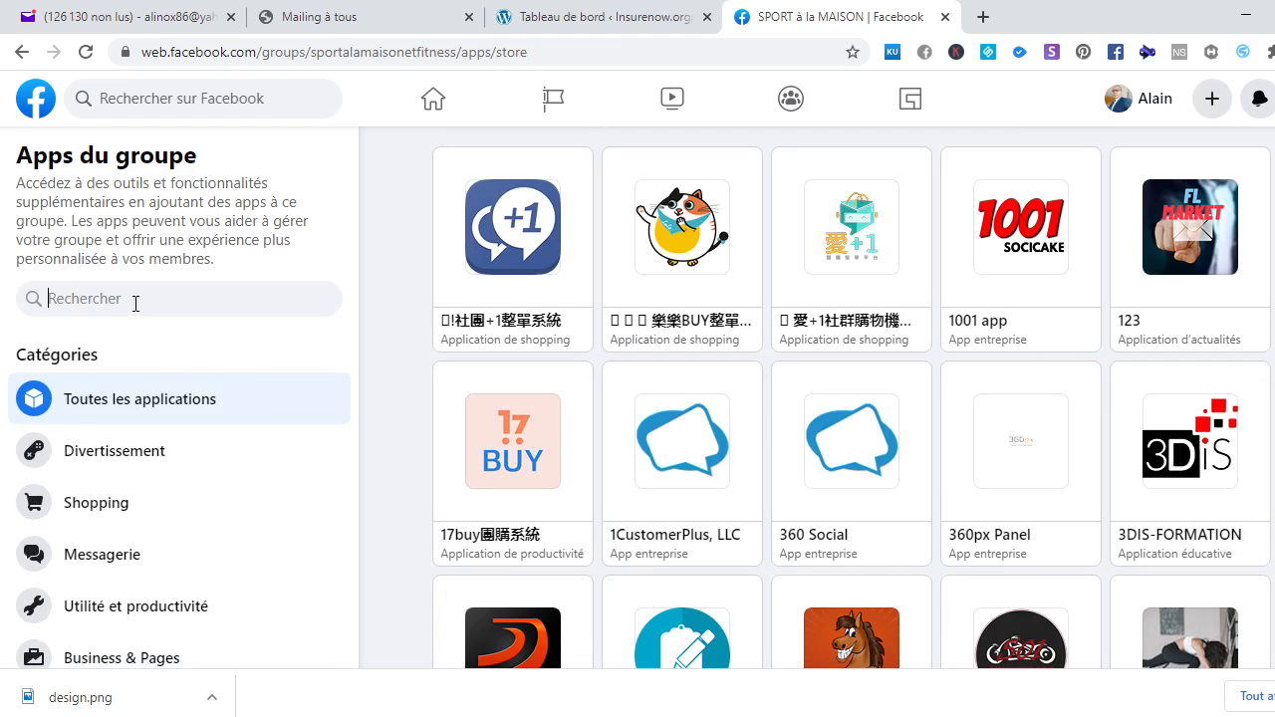
text(Rev)
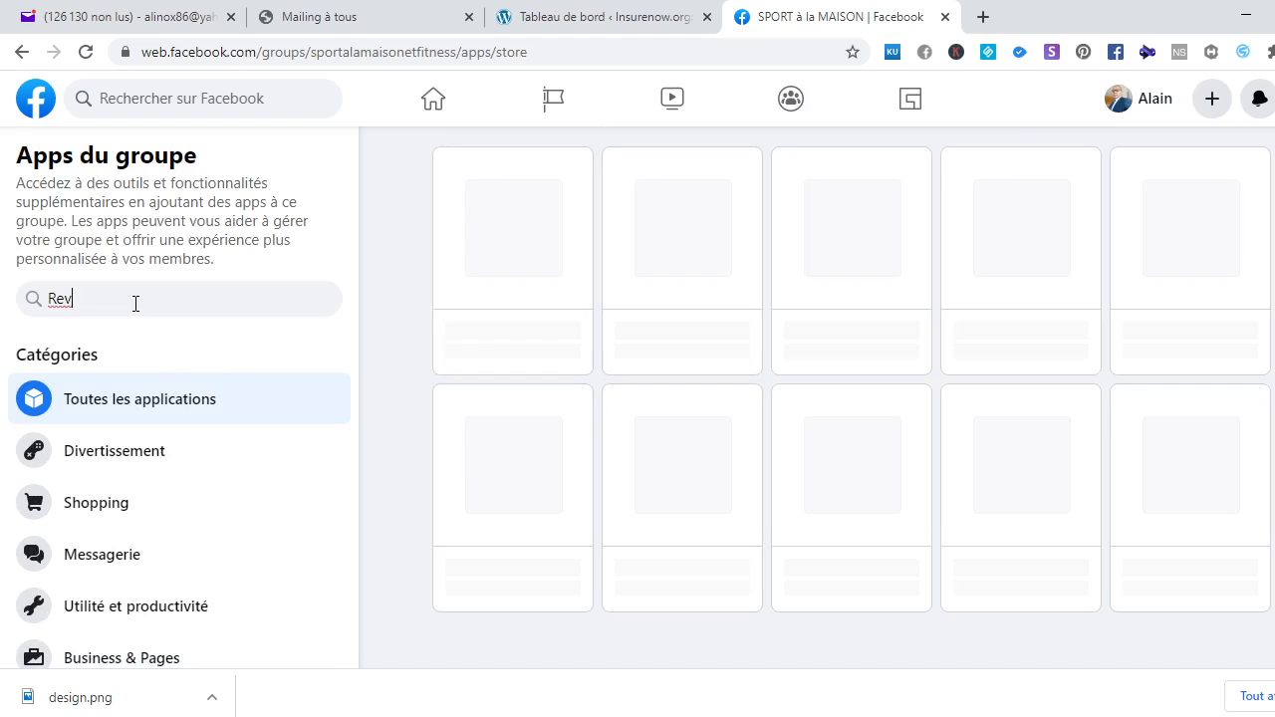
text(ive)
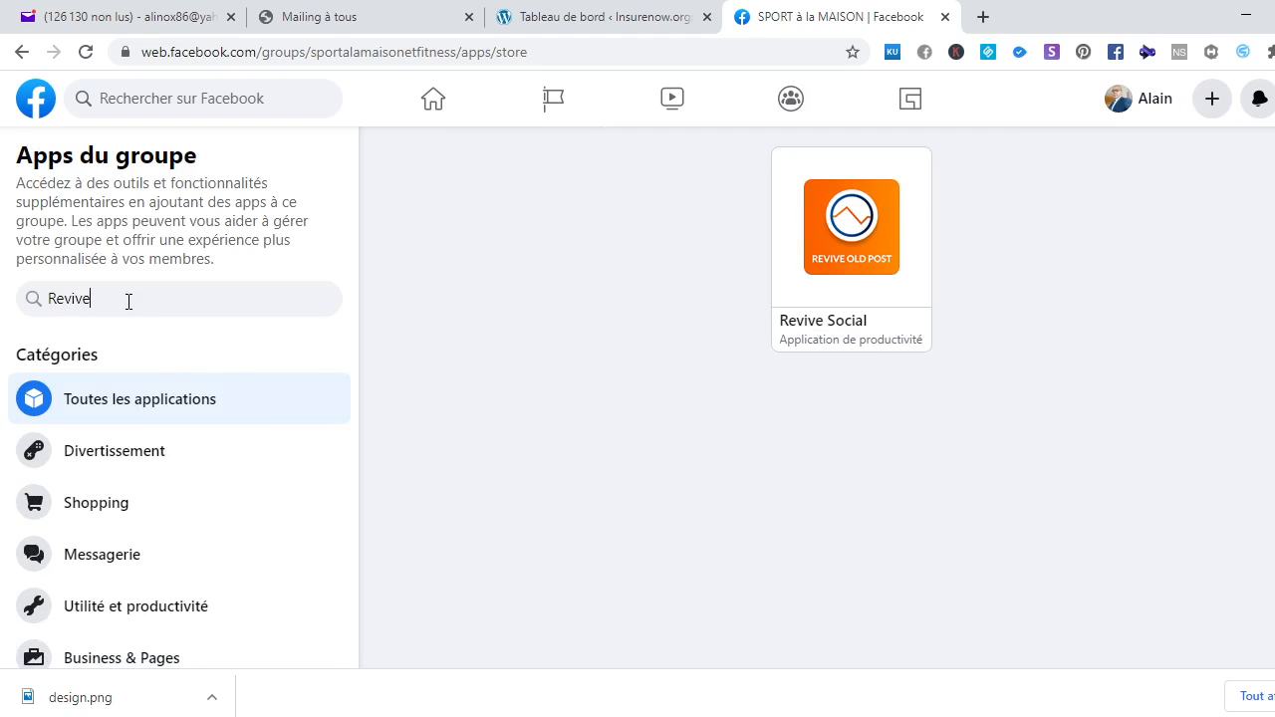
click(882, 251)
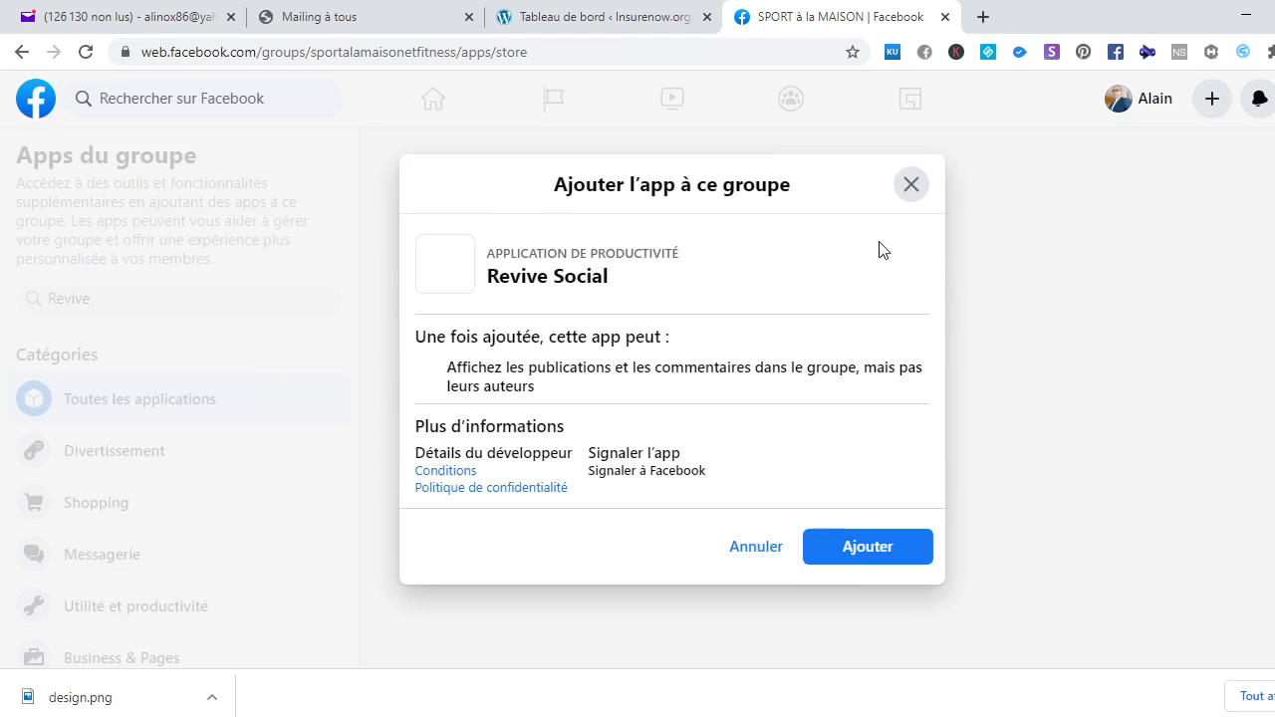
click(863, 557)
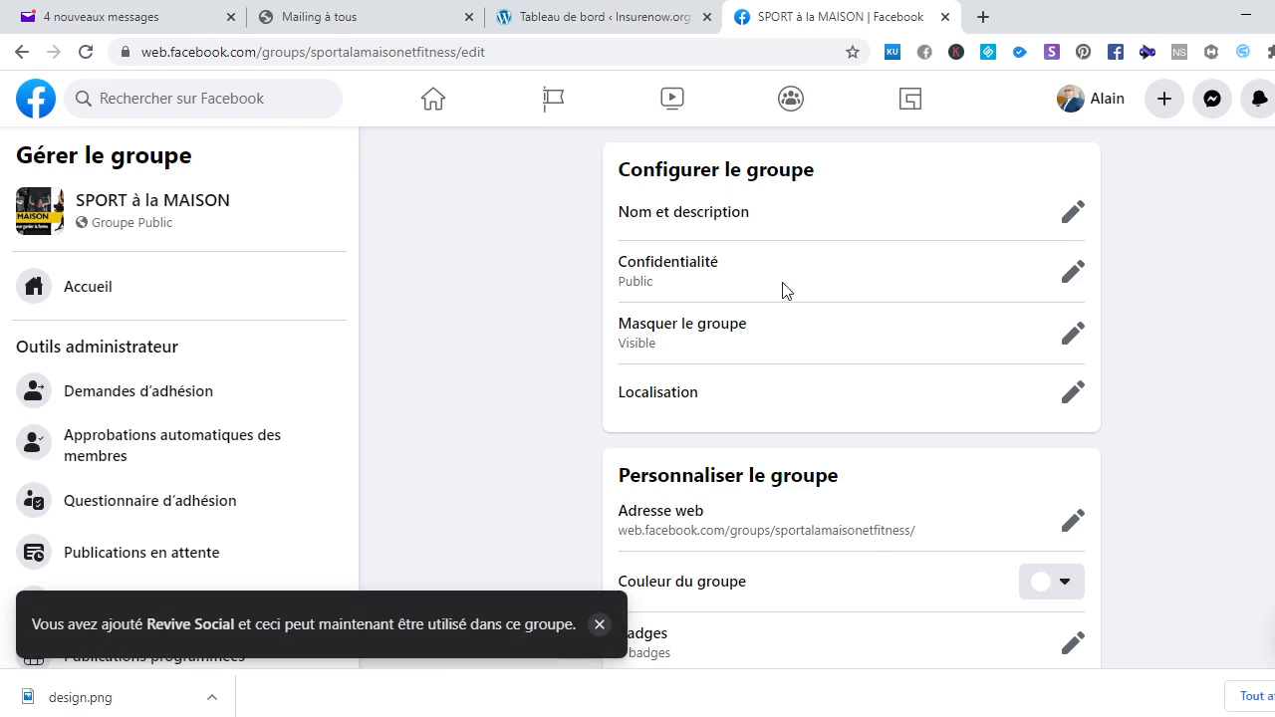
Check the Apps entry in the advanced settings of the SPORT à la MAISON group
scroll(851, 399, down, 10)
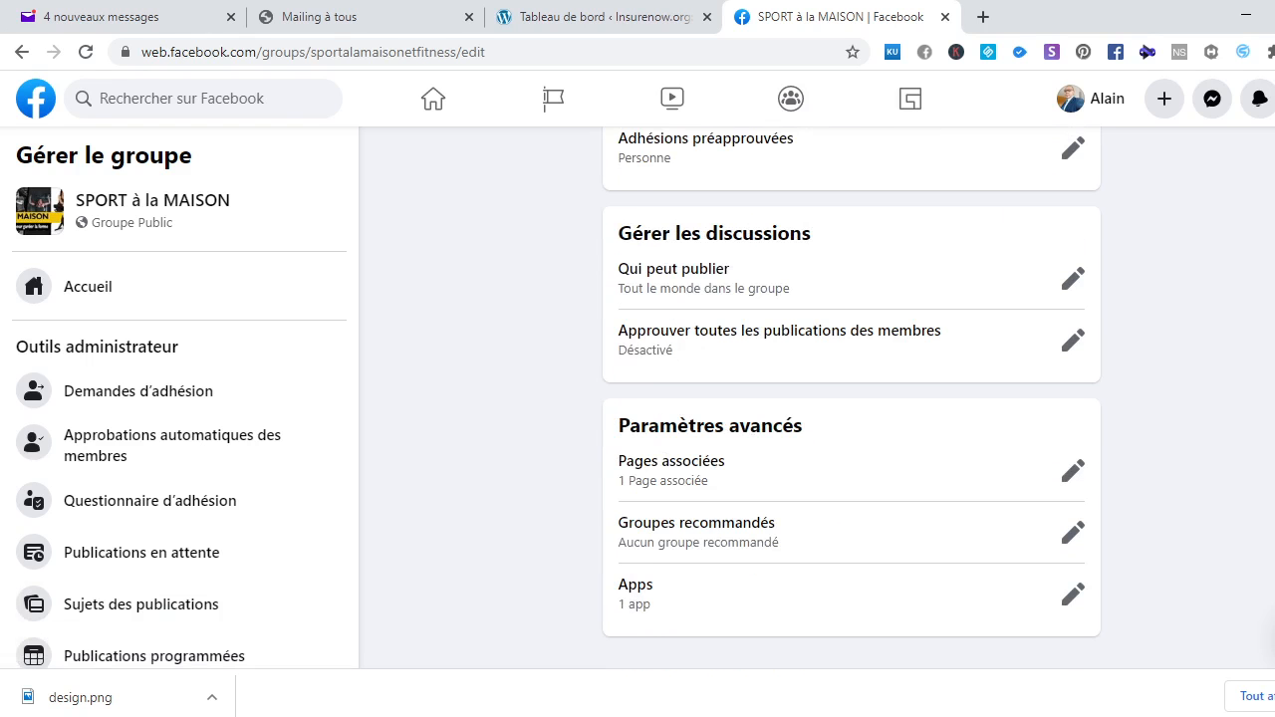
scroll(852, 399, up, 10)
scroll(852, 399, down, 10)
scroll(1269, 638, up, 10)
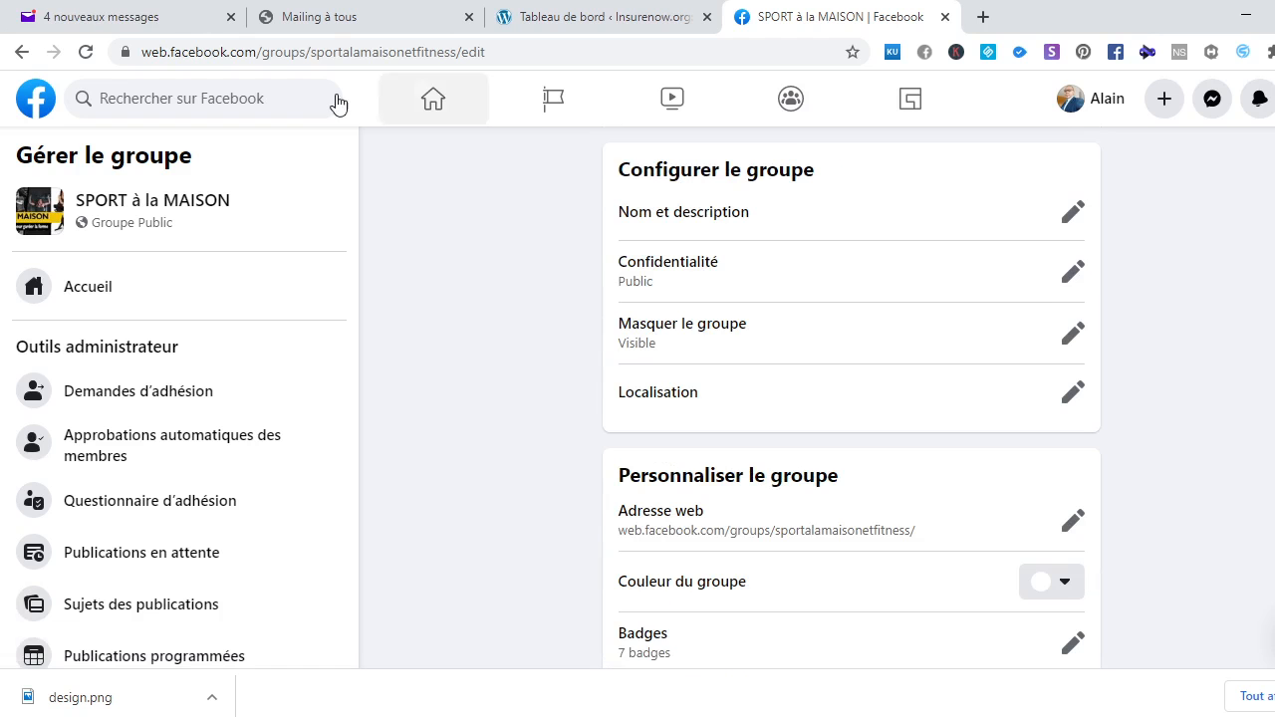
Open the managed page Les Meilleures Ventes Amazon Tv and examine the posts published on it by Revive Social
click(569, 108)
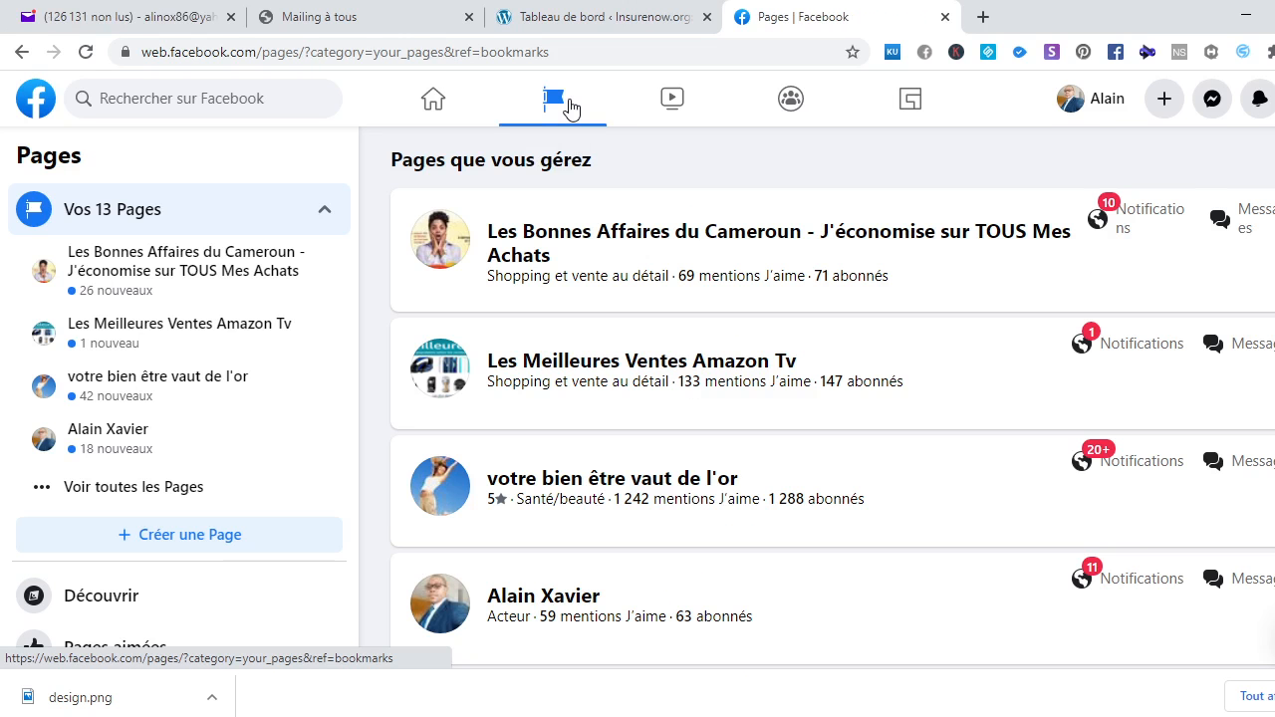
click(171, 338)
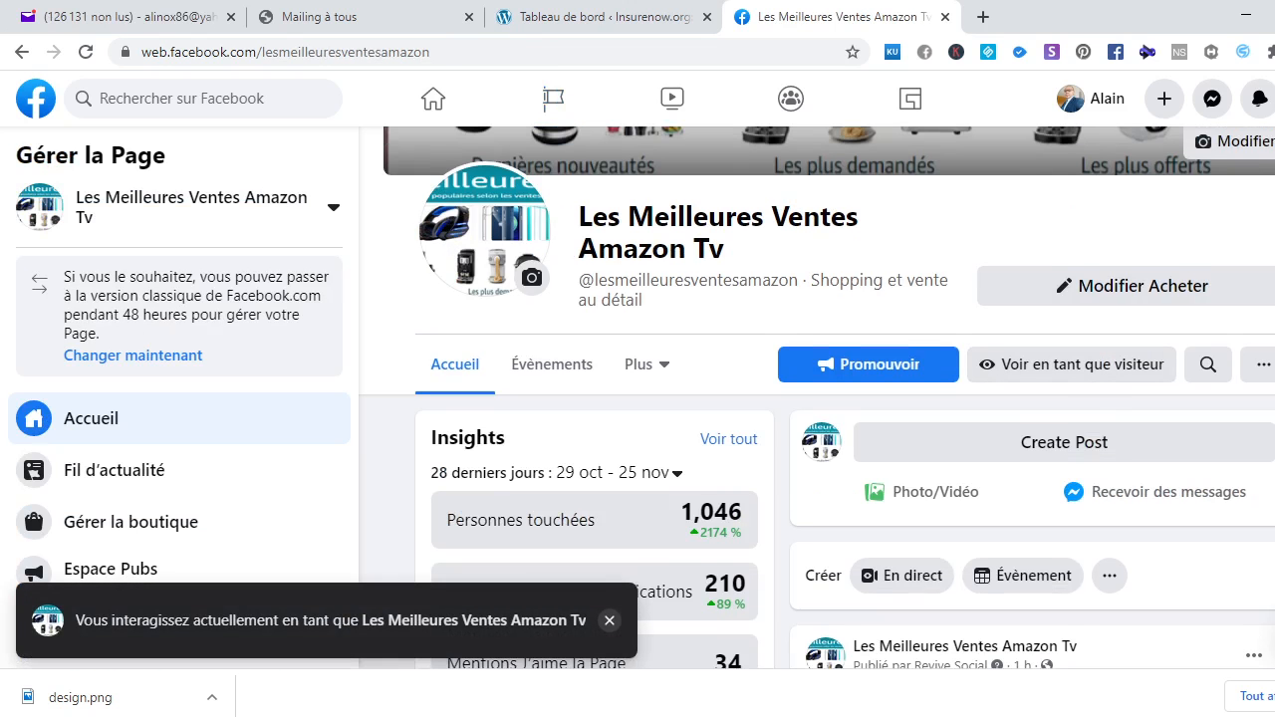
scroll(1102, 271, down, 1)
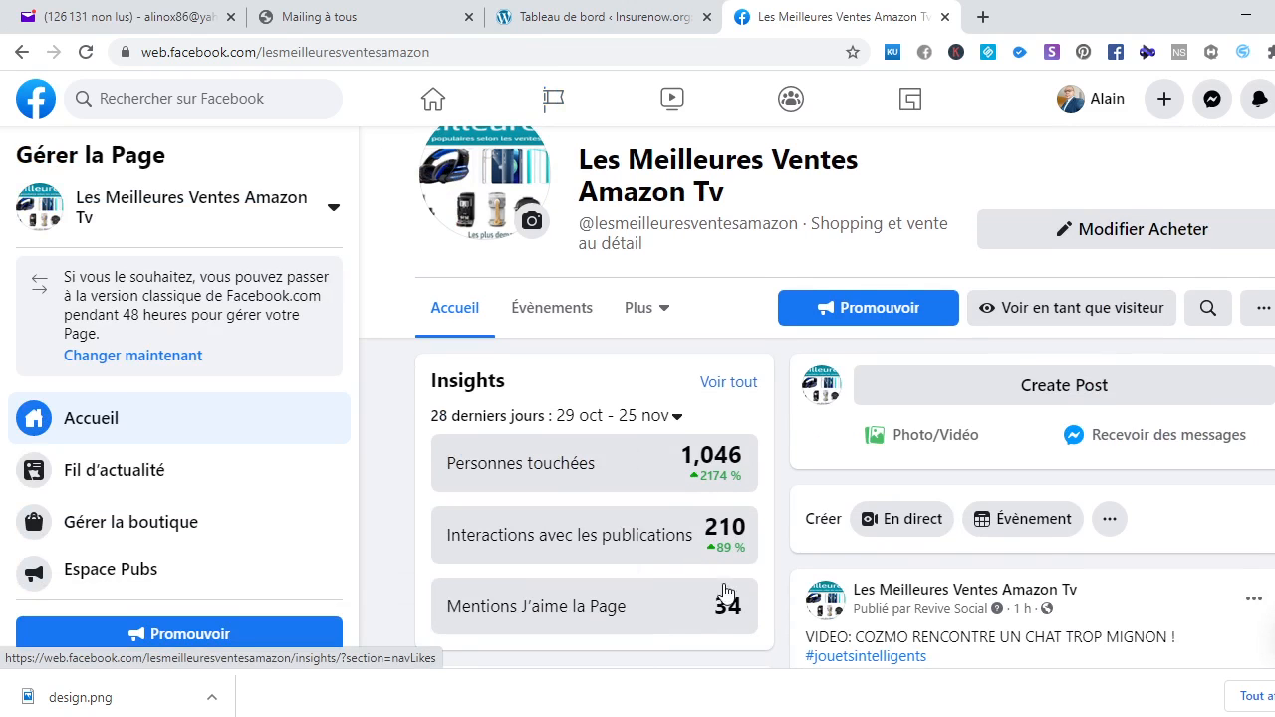
scroll(845, 418, down, 7)
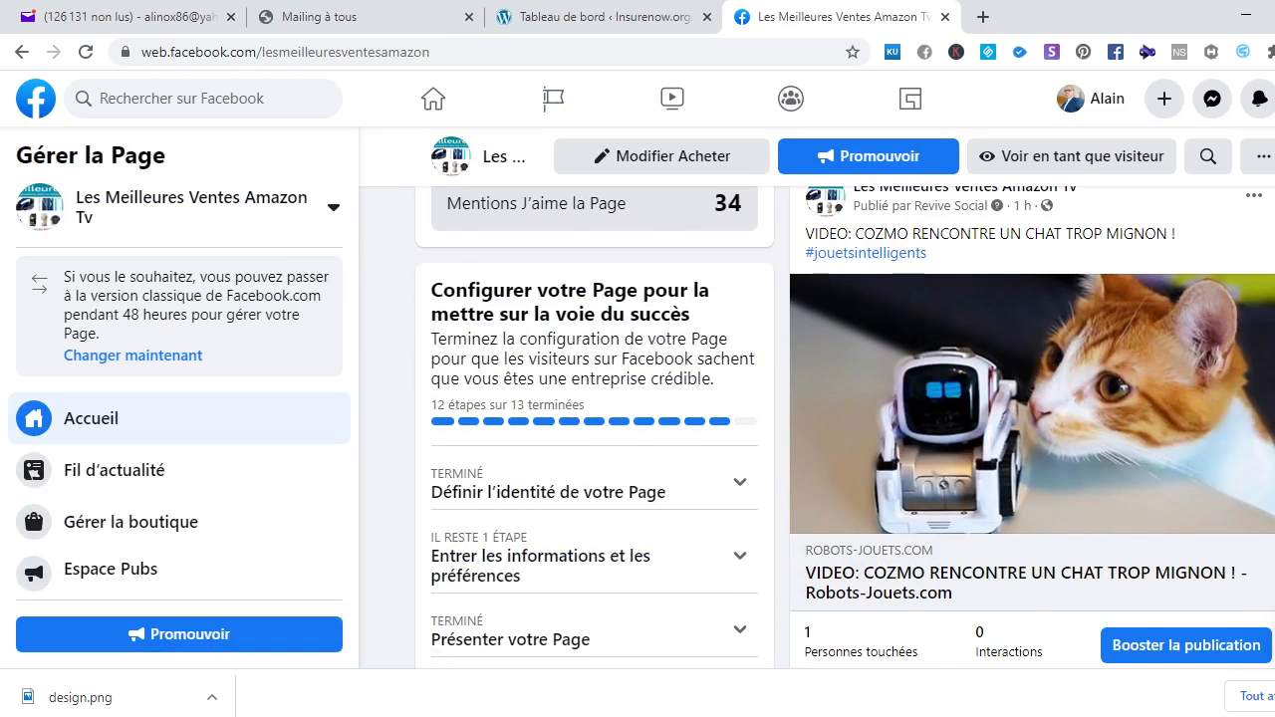
scroll(1003, 384, up, 5)
scroll(817, 418, down, 10)
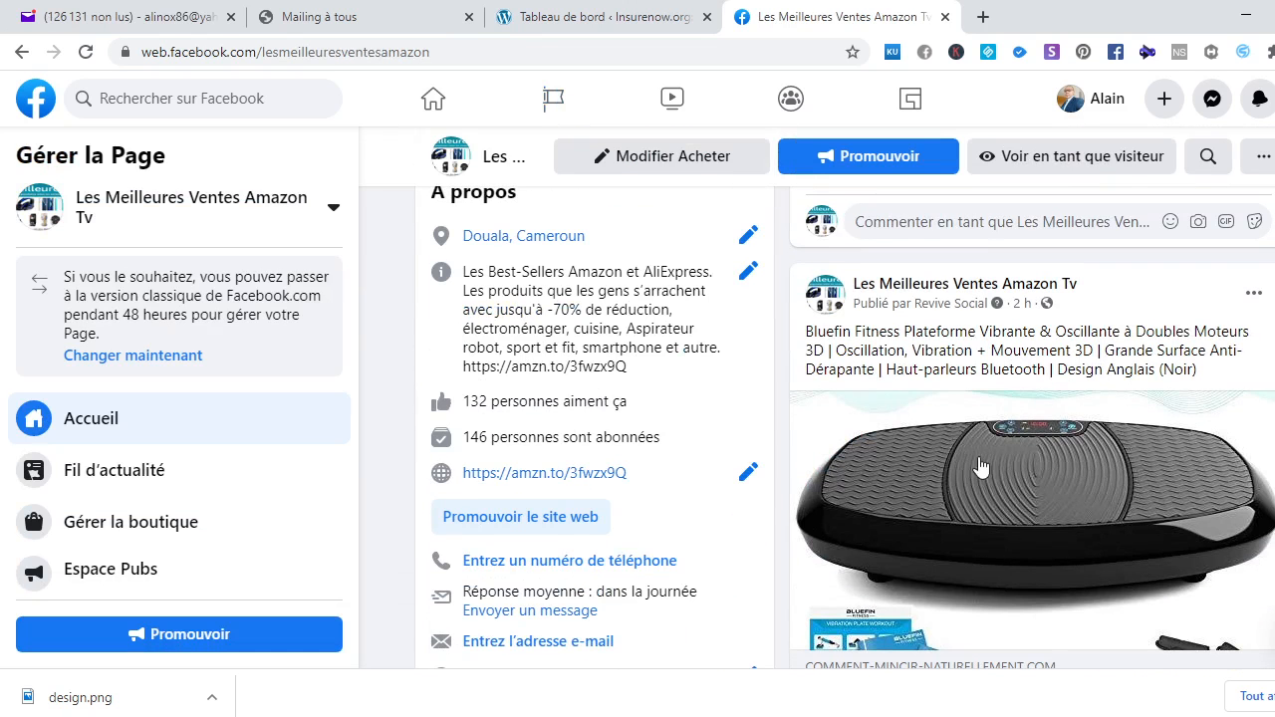
scroll(1030, 361, down, 3)
scroll(845, 427, down, 2)
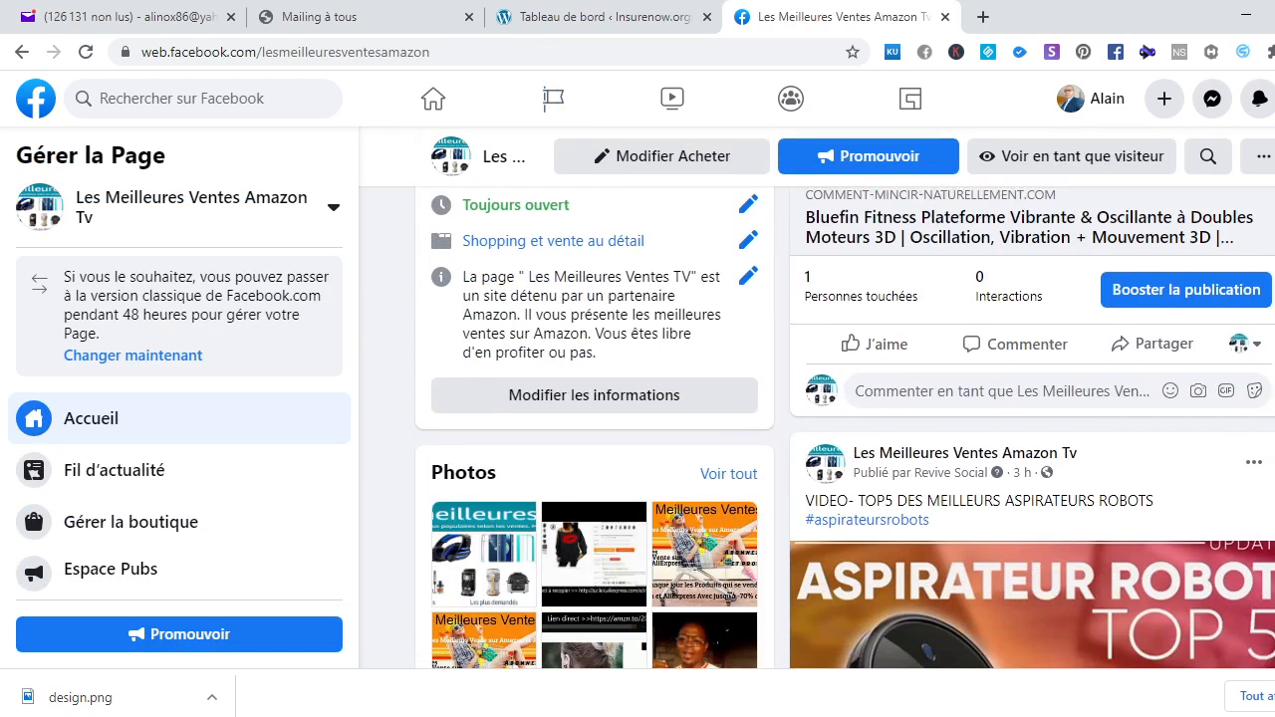
scroll(845, 428, down, 2)
scroll(845, 427, down, 4)
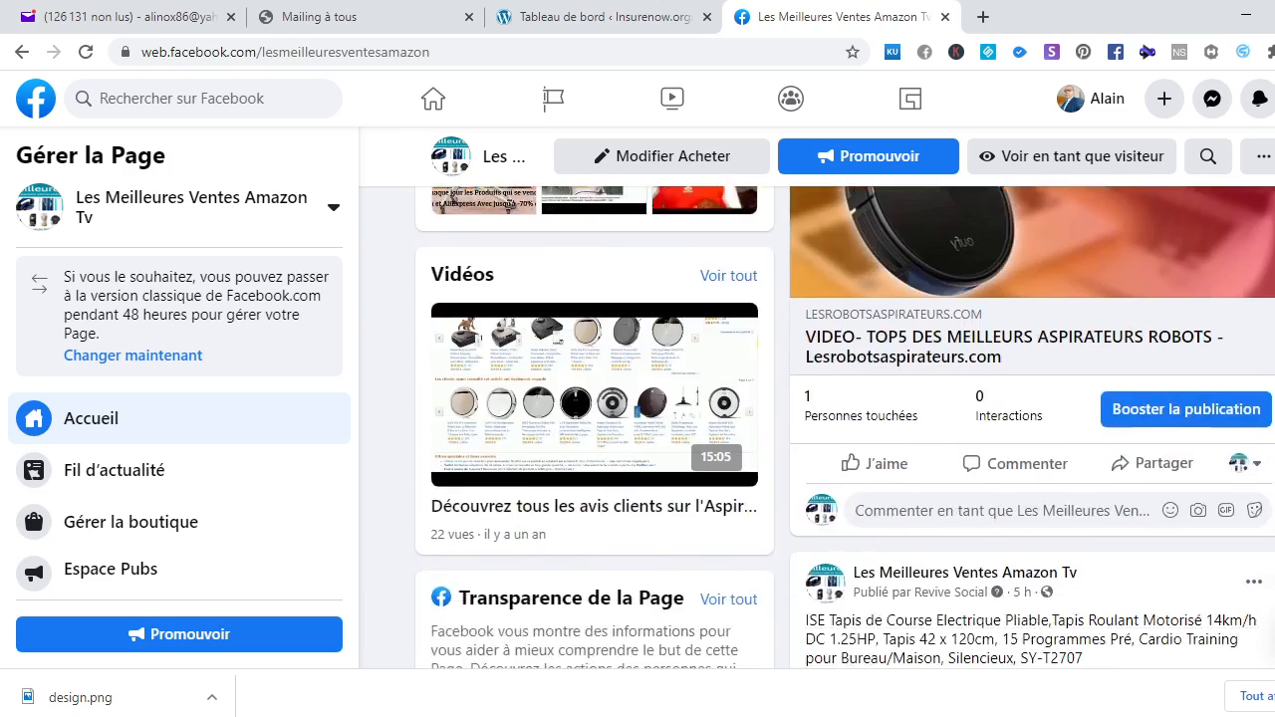
scroll(1074, 212, up, 8)
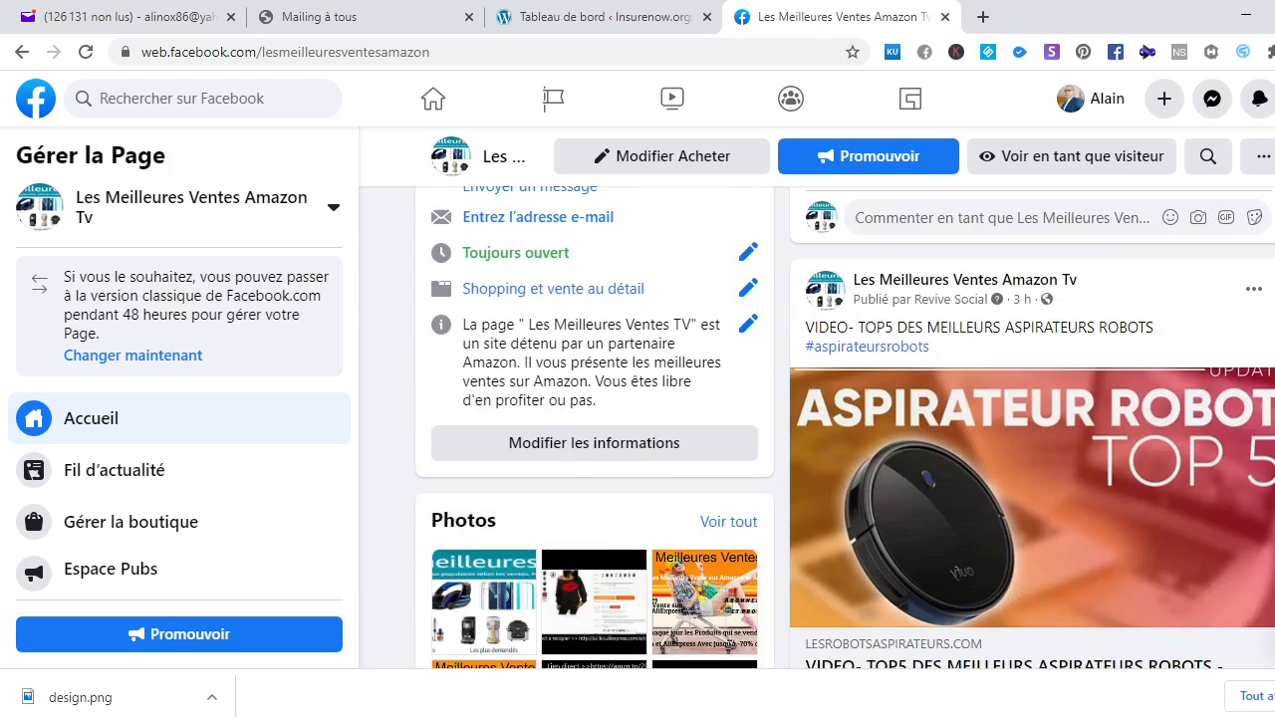
View the Les Meilleures Ventes Amazon Tv page as a visitor and look through its shared posts
click(1056, 159)
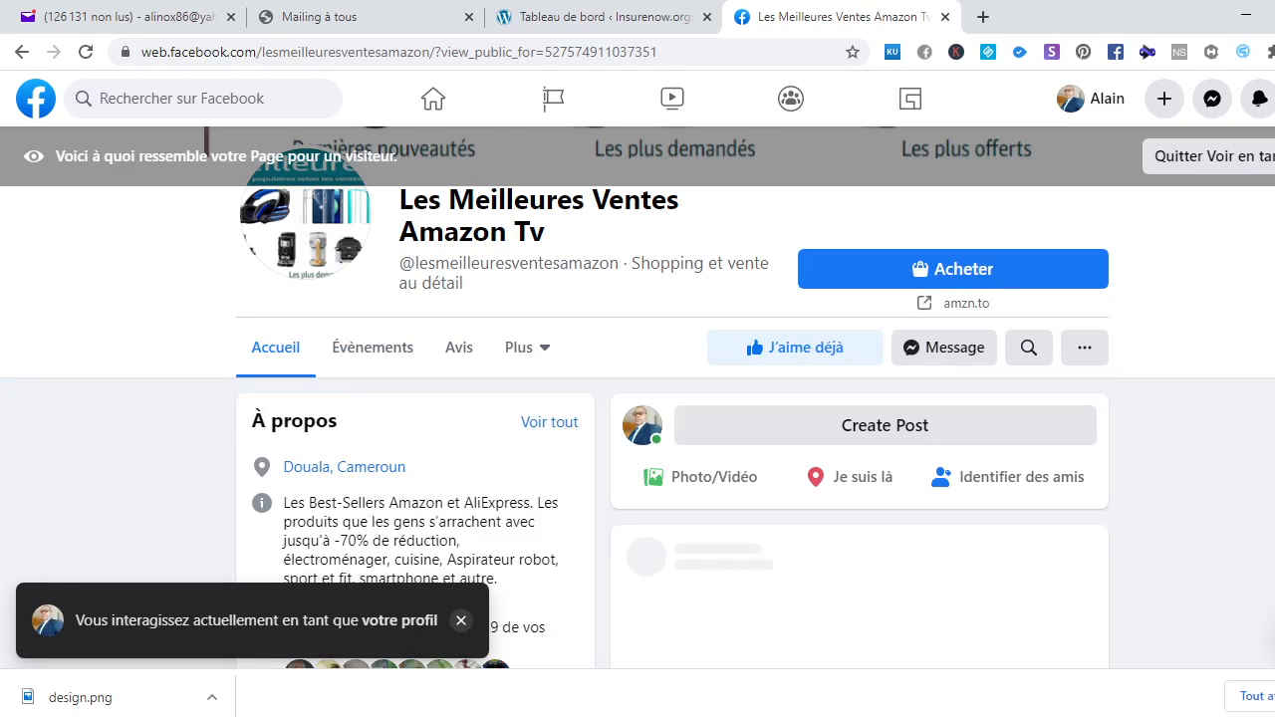
scroll(637, 398, down, 3)
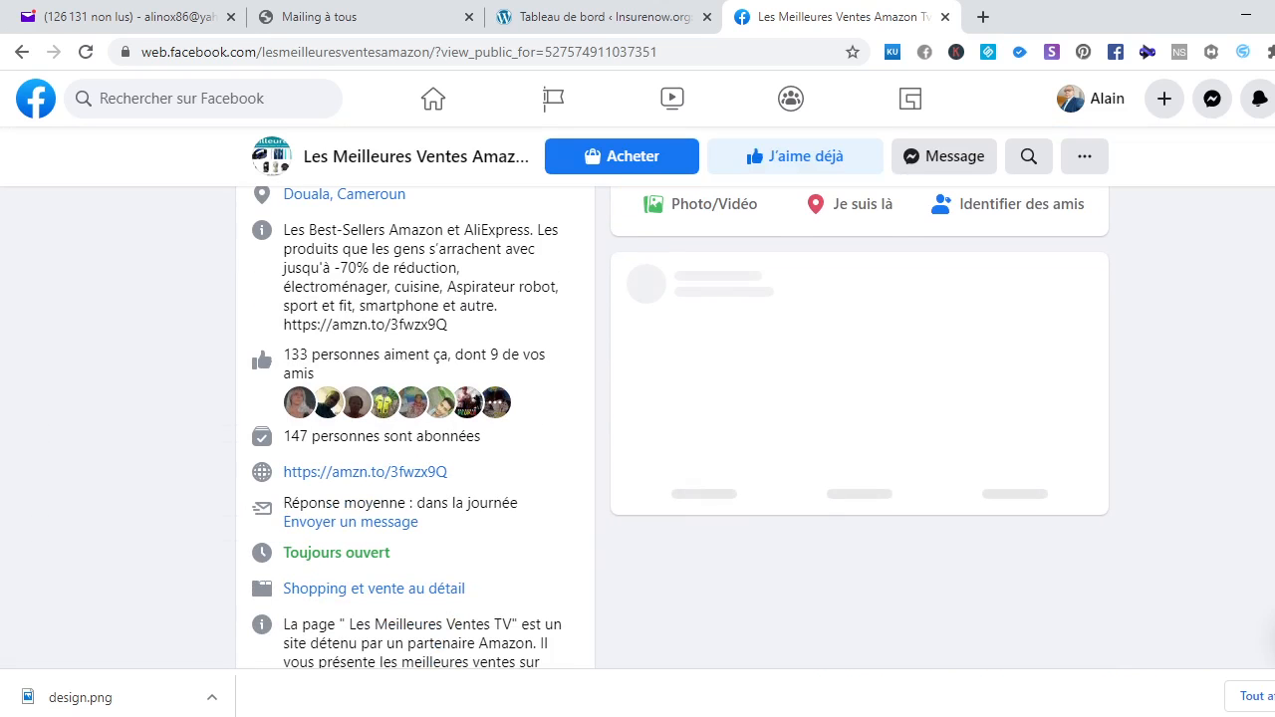
scroll(638, 428, up, 1)
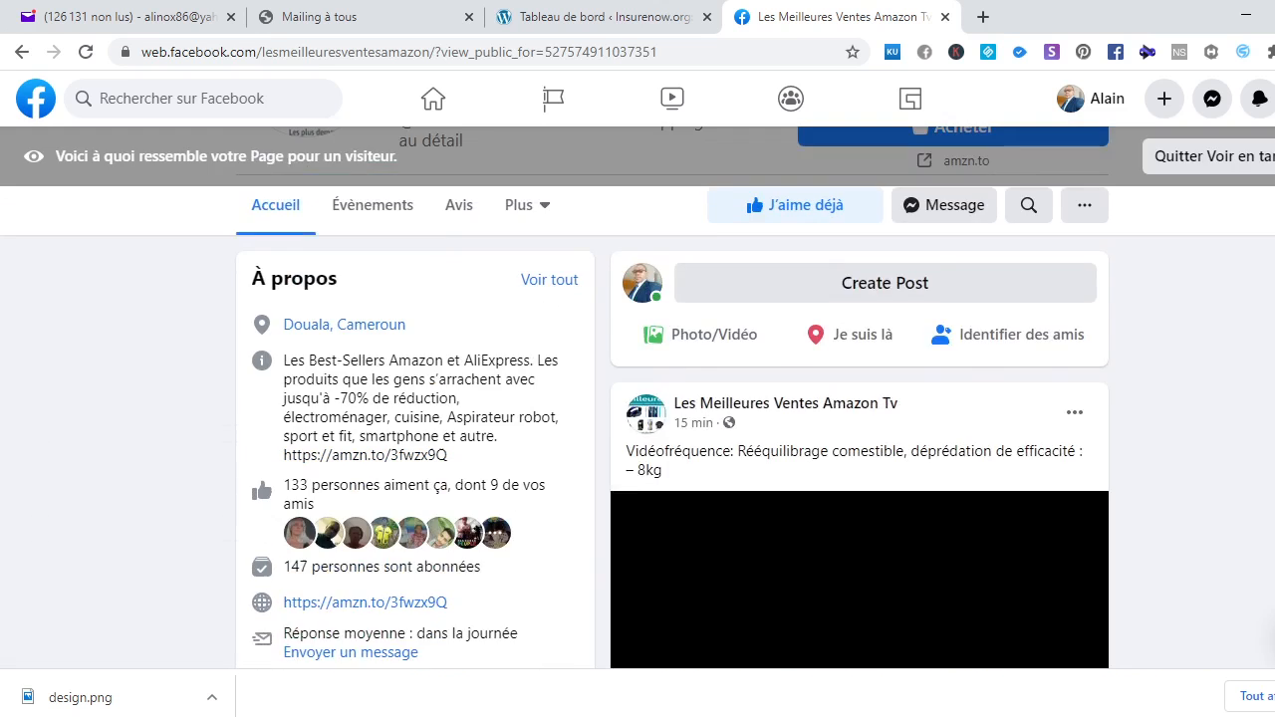
scroll(638, 428, down, 1)
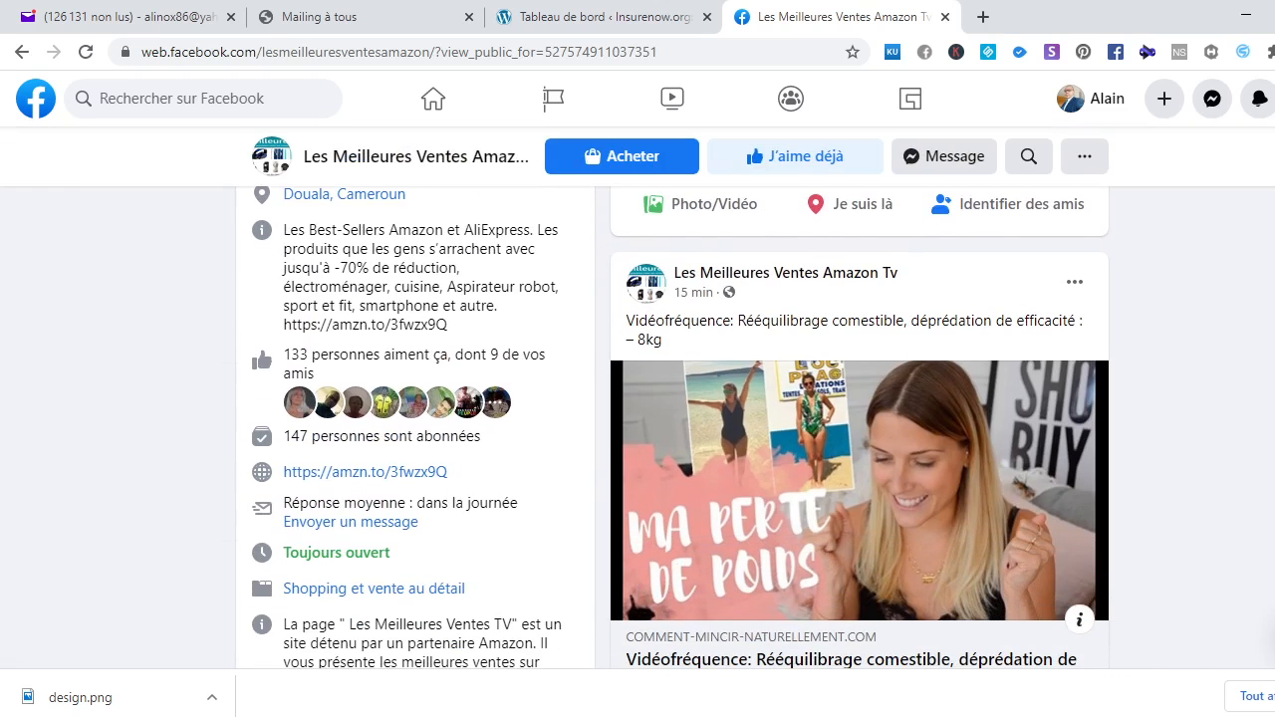
scroll(681, 427, down, 5)
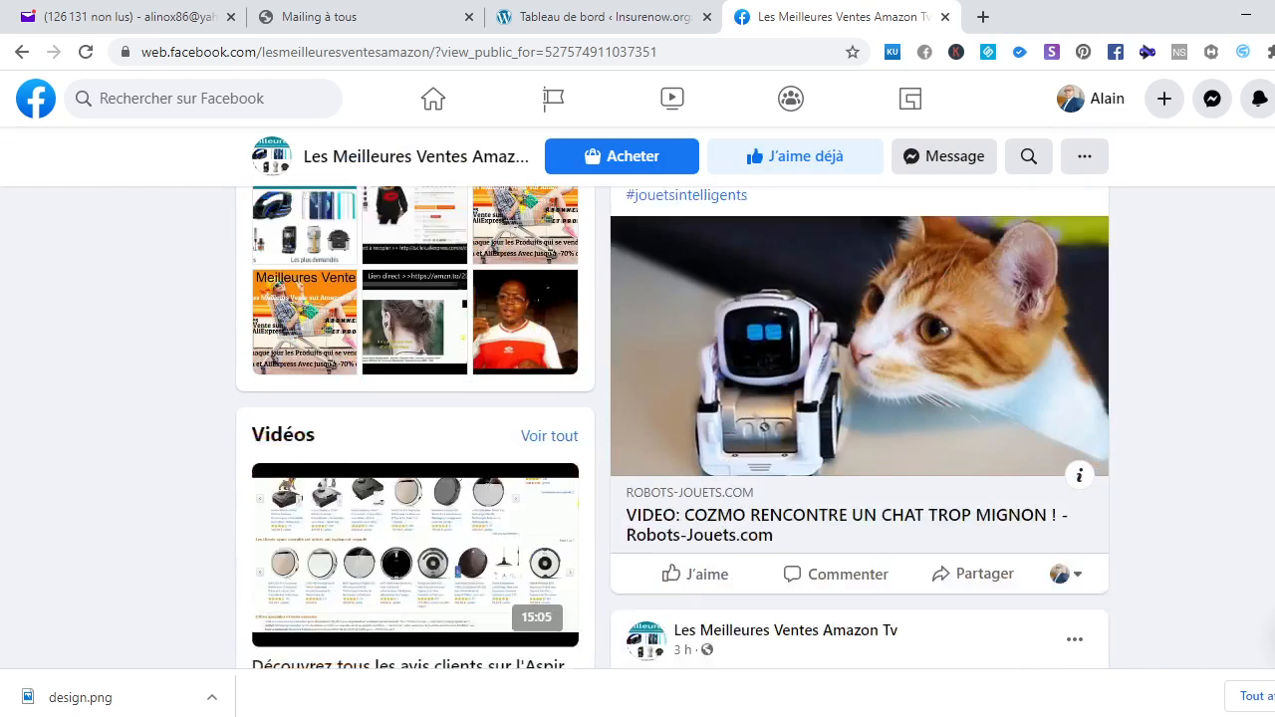
scroll(681, 426, down, 3)
scroll(680, 427, up, 15)
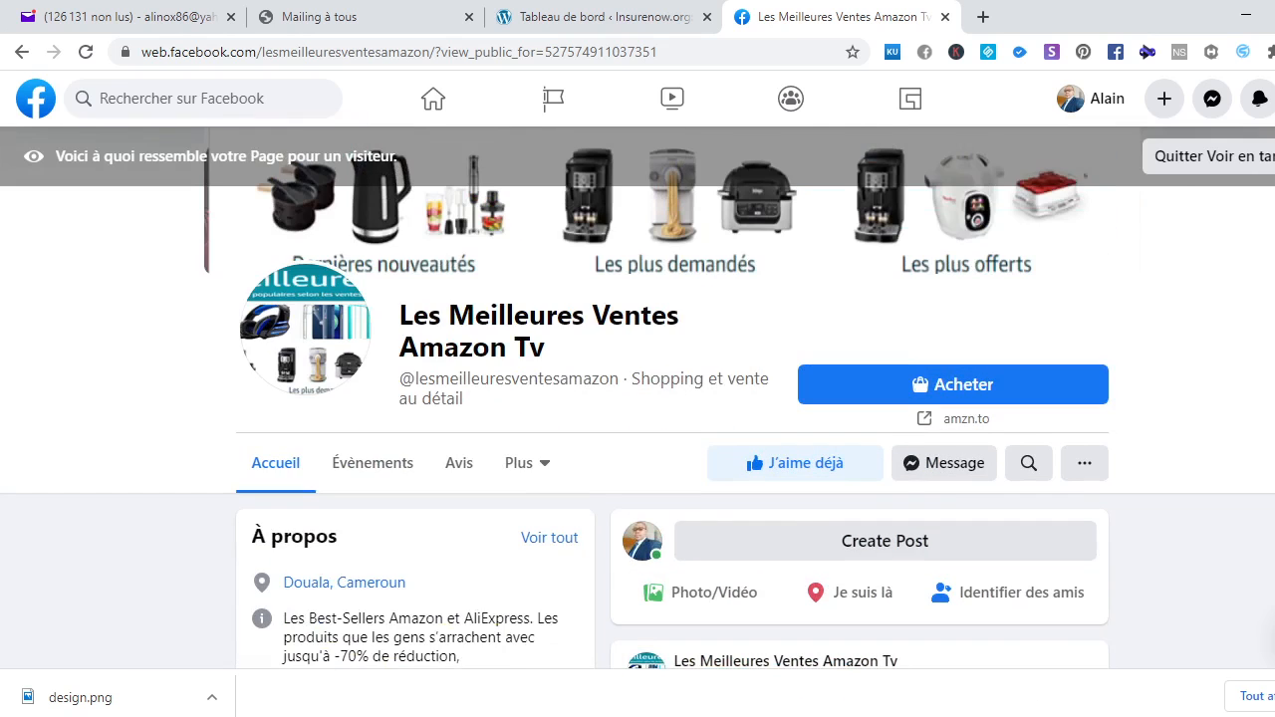
Switch to the Revive Old Posts dashboard in WordPress and review the general settings for cron type, post age, post types and instant sharing
click(592, 16)
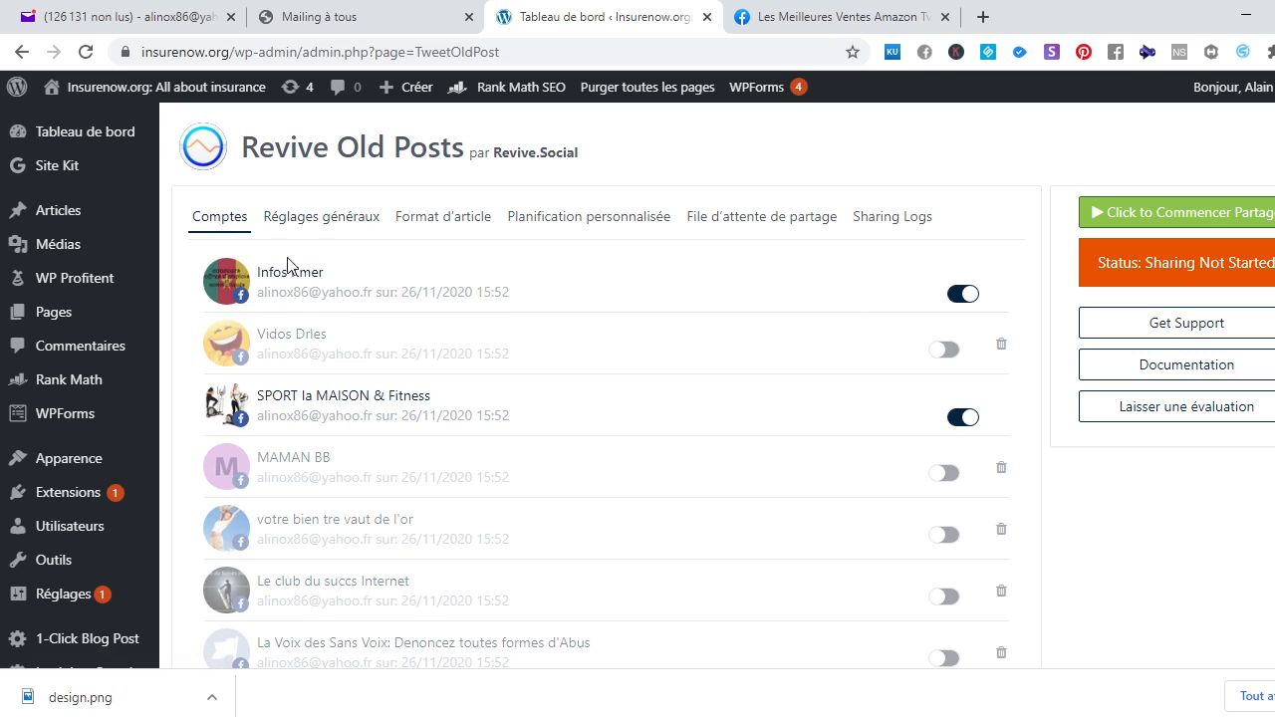
click(319, 224)
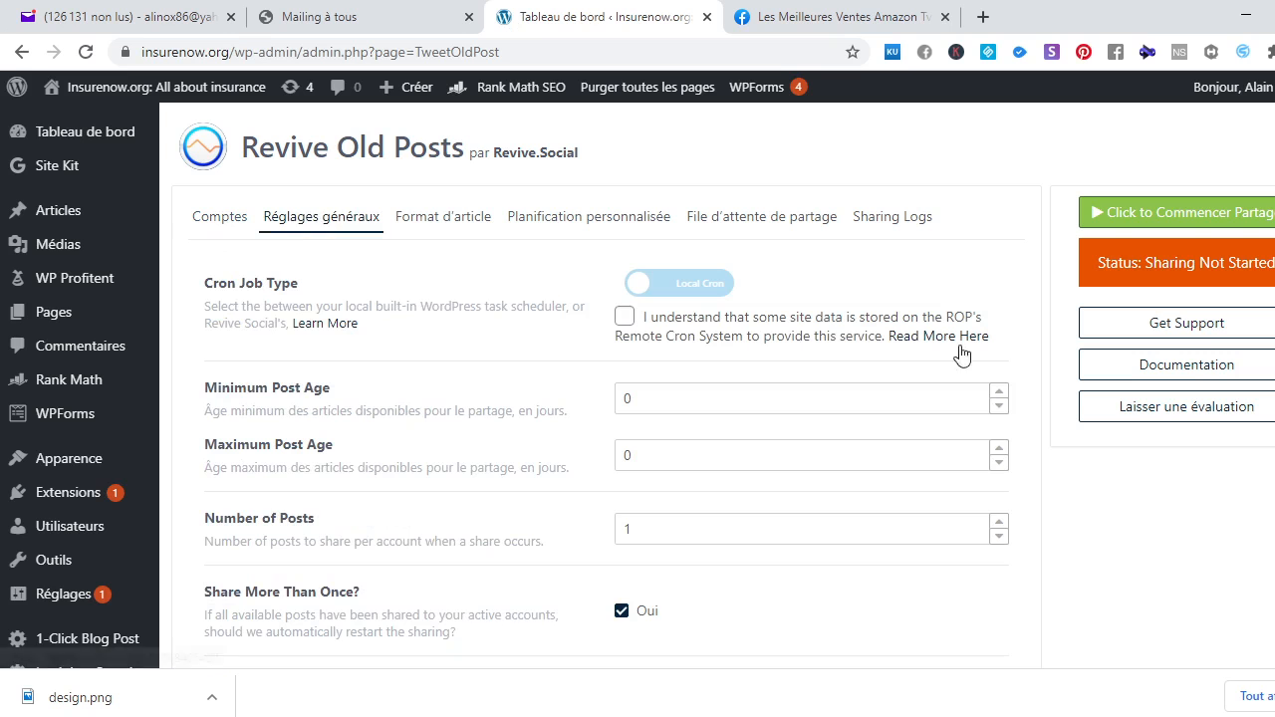
scroll(963, 356, down, 3)
scroll(597, 384, down, 3)
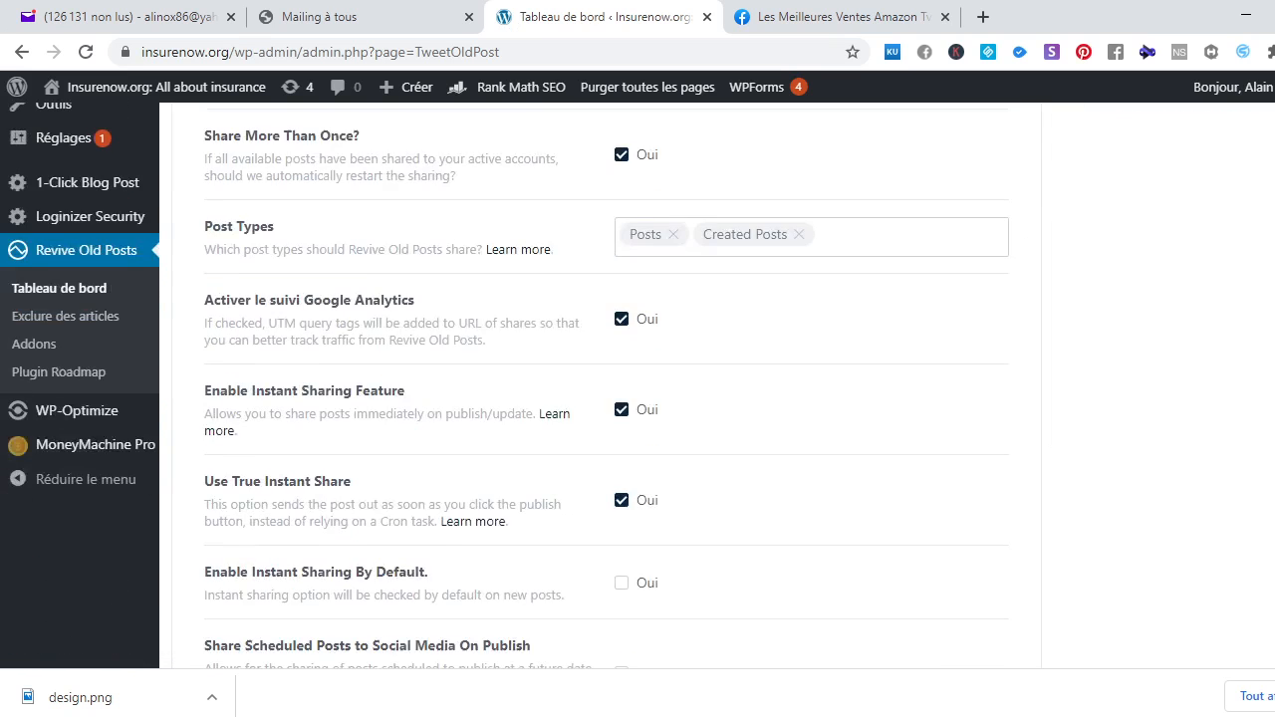
scroll(598, 384, up, 6)
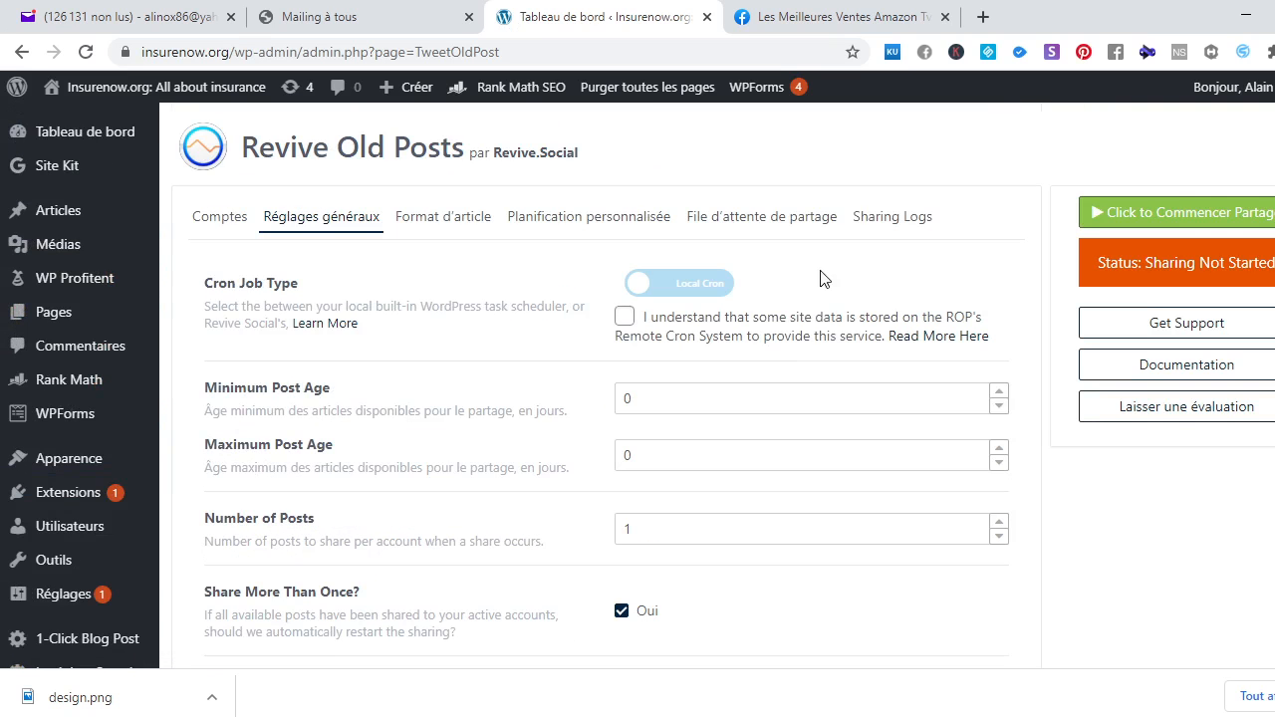
Review the post format options for the Infos Kmer account, including share content, link, hashtags and image post settings
click(468, 225)
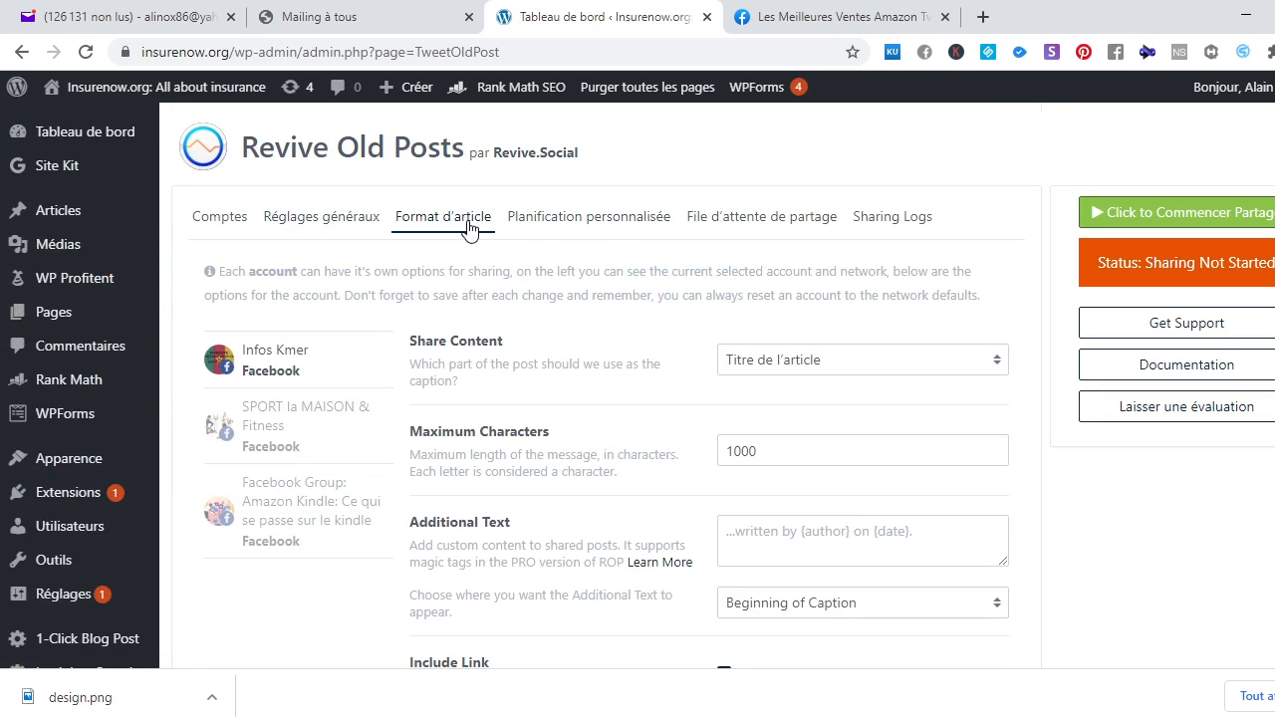
scroll(638, 385, down, 5)
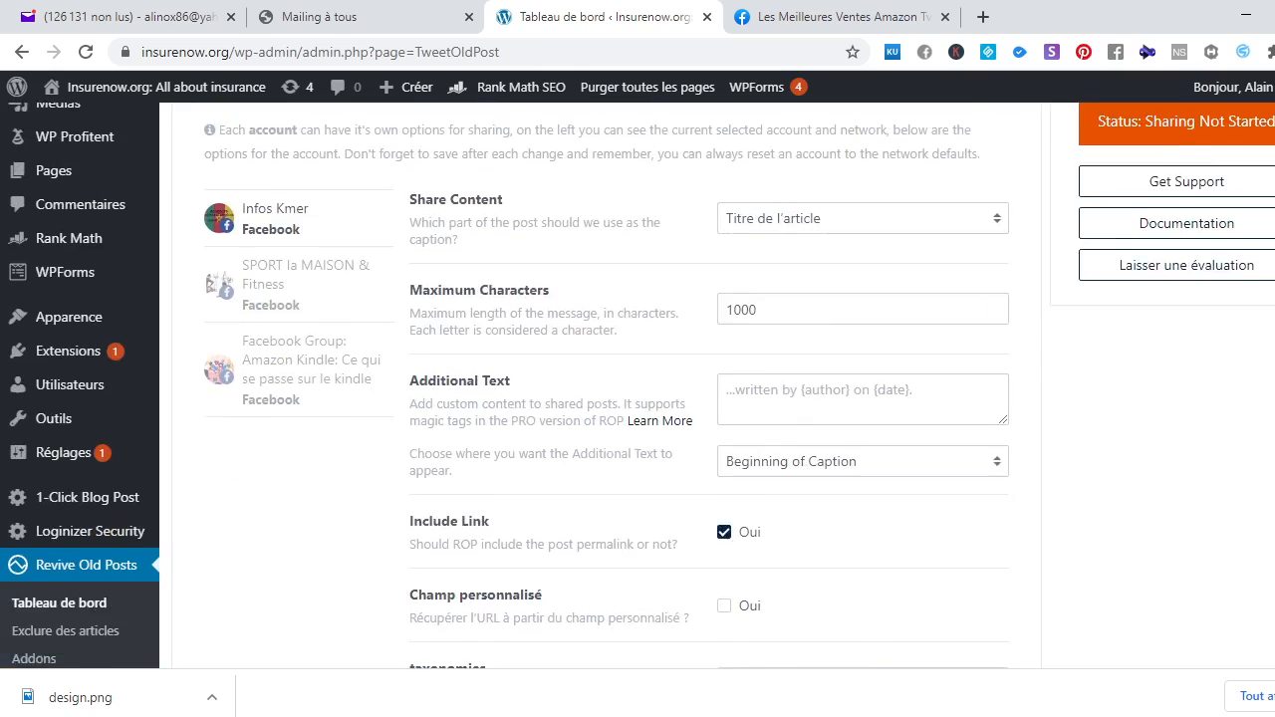
scroll(638, 385, down, 3)
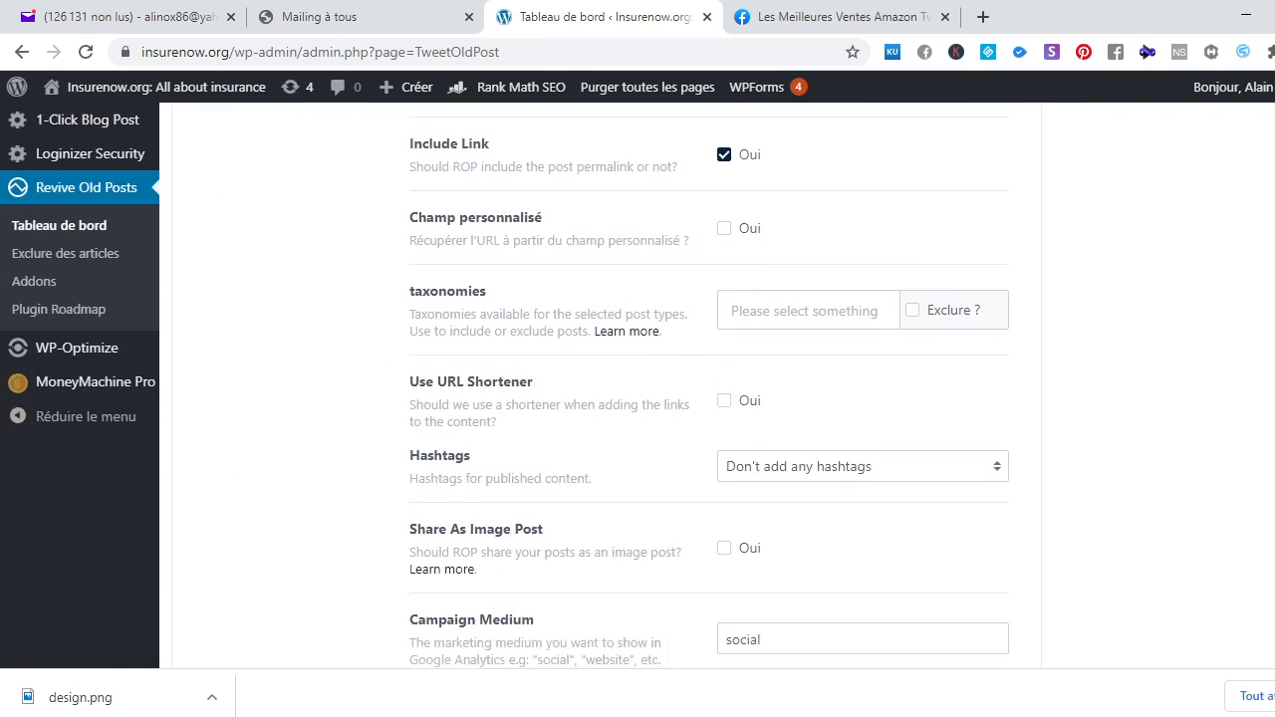
scroll(638, 385, up, 8)
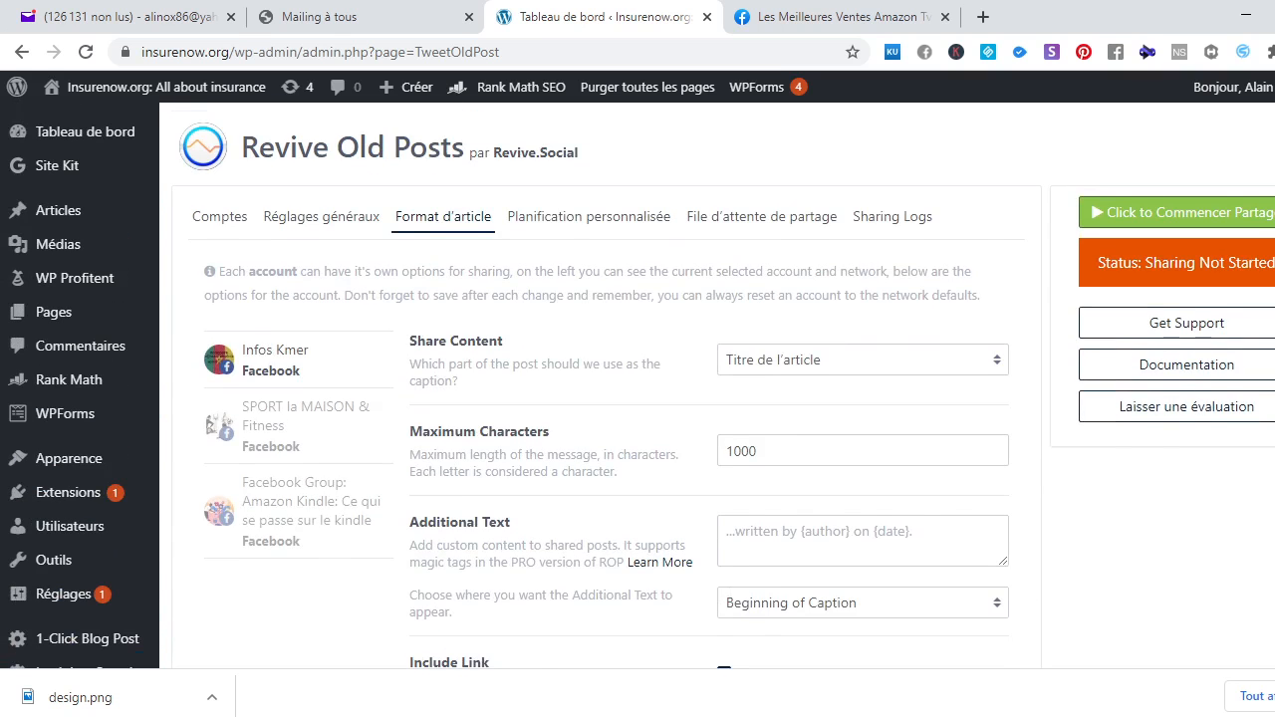
Set the Infos Kmer account's hashtags option to "Créer des hashtags à partir des catégories" and save the post format
scroll(638, 384, down, 2)
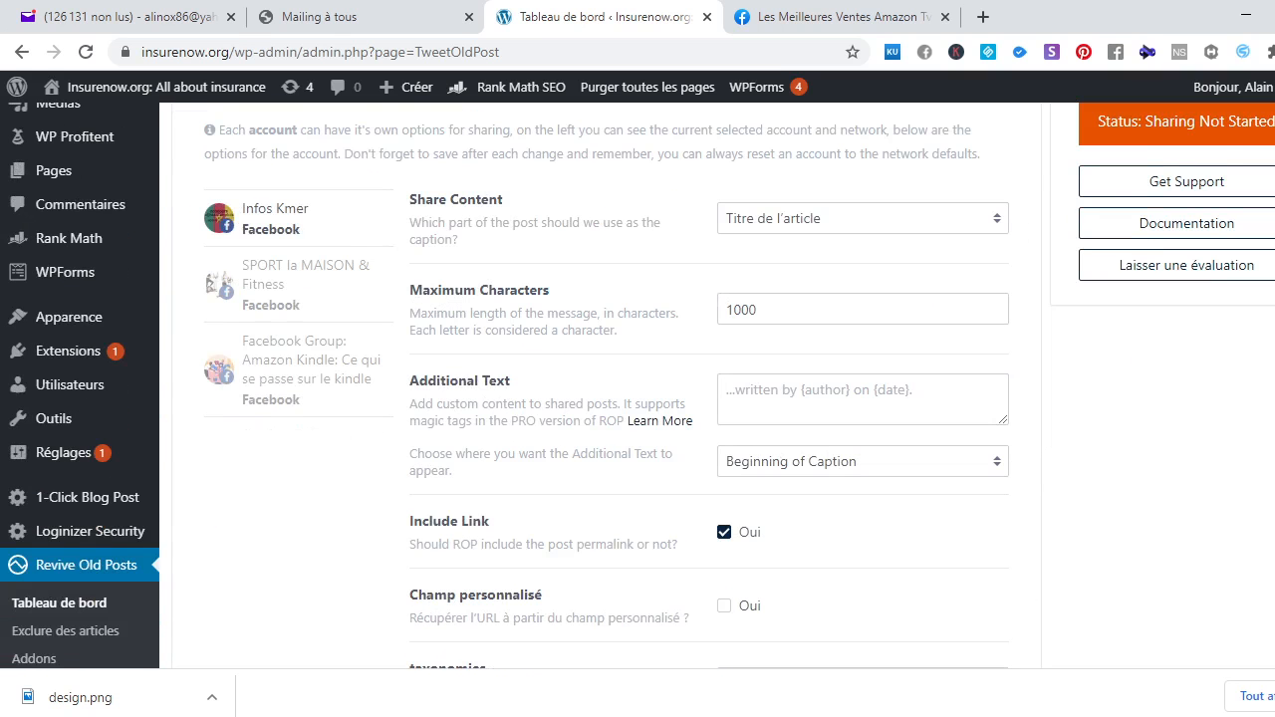
scroll(638, 384, down, 5)
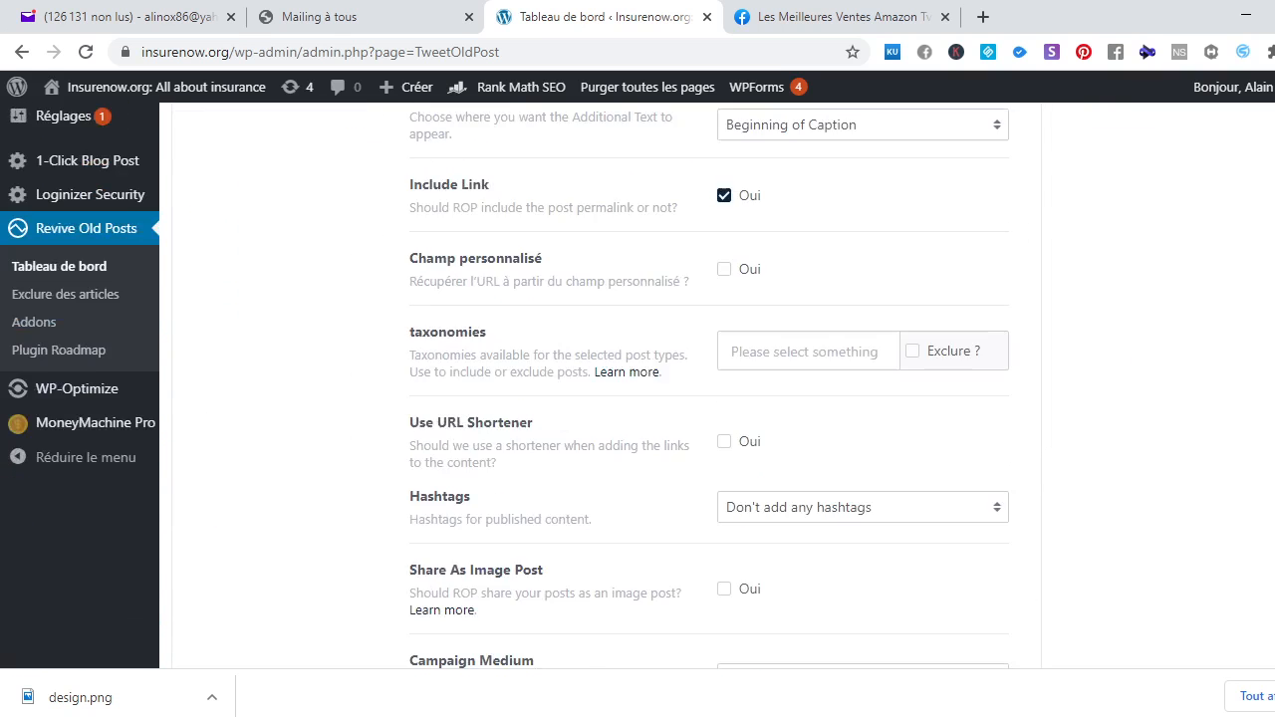
scroll(637, 385, down, 4)
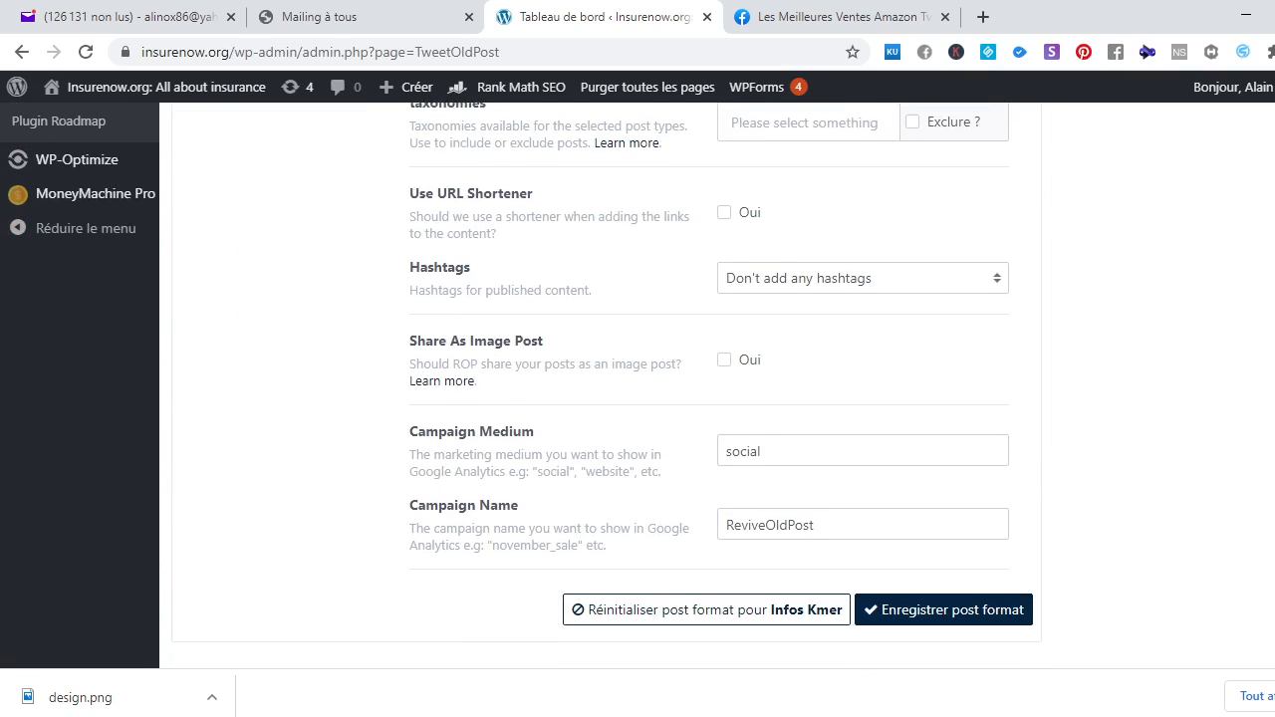
scroll(638, 384, down, 1)
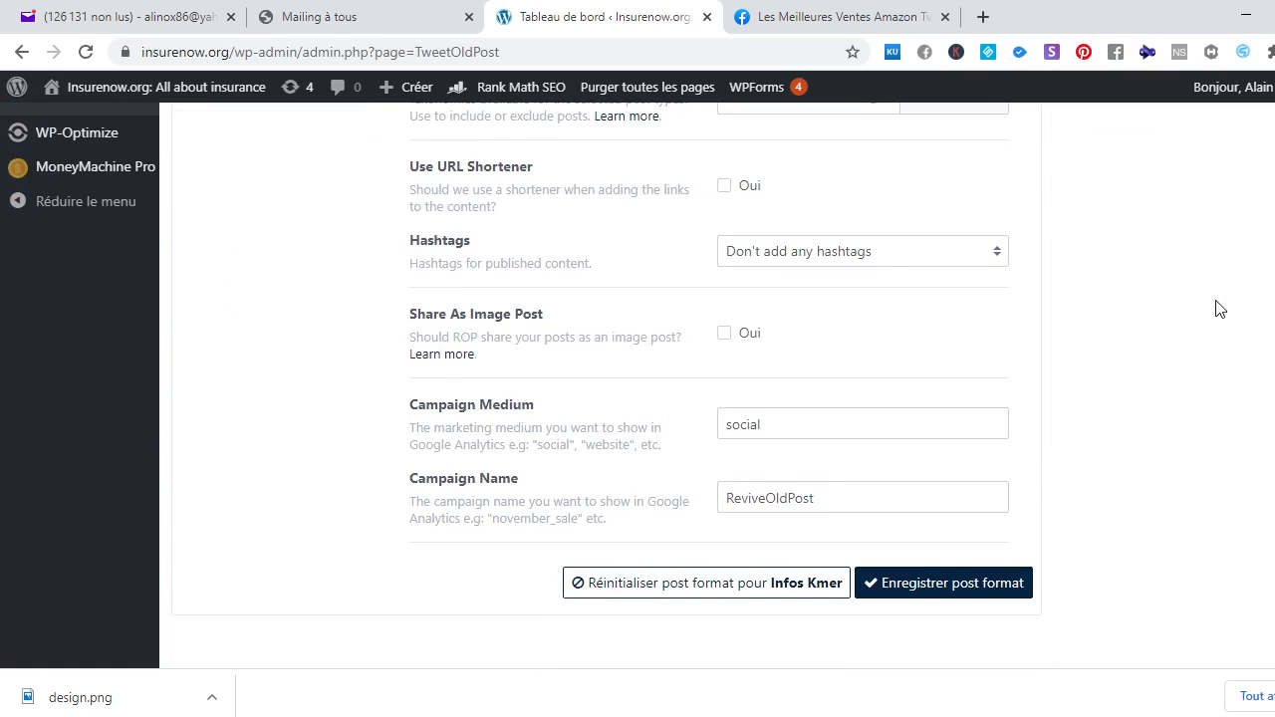
click(895, 257)
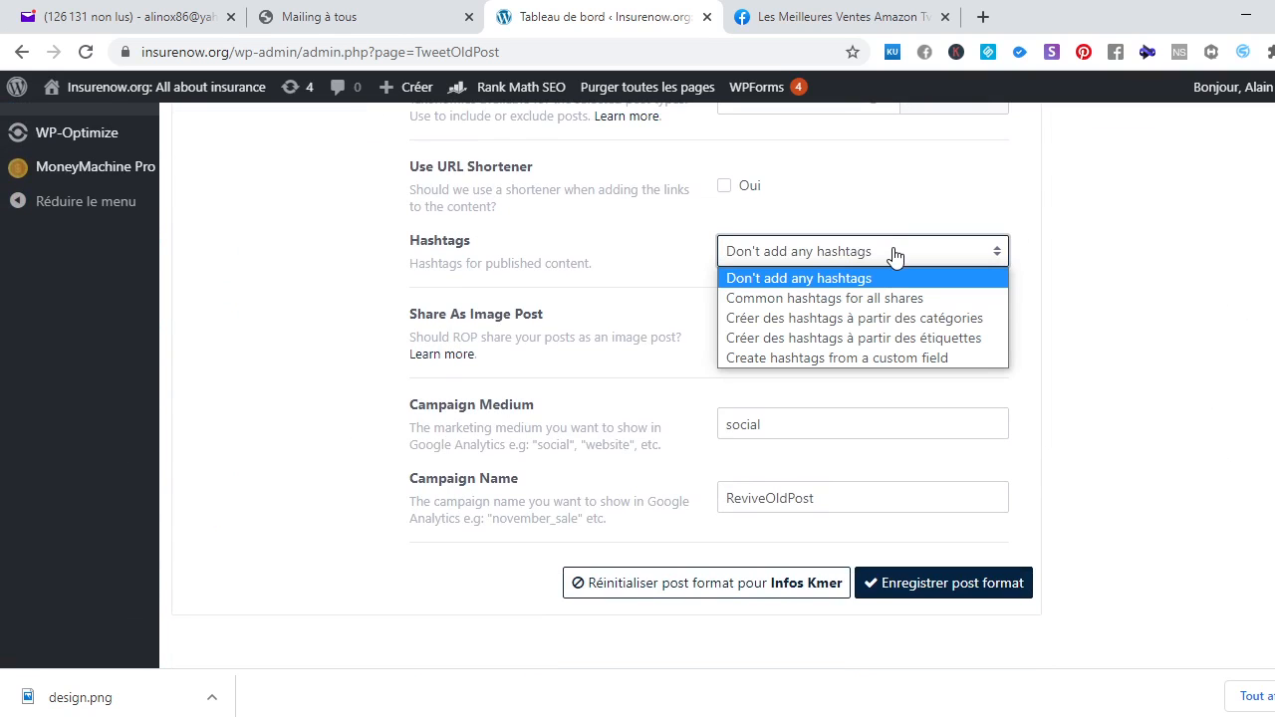
click(929, 318)
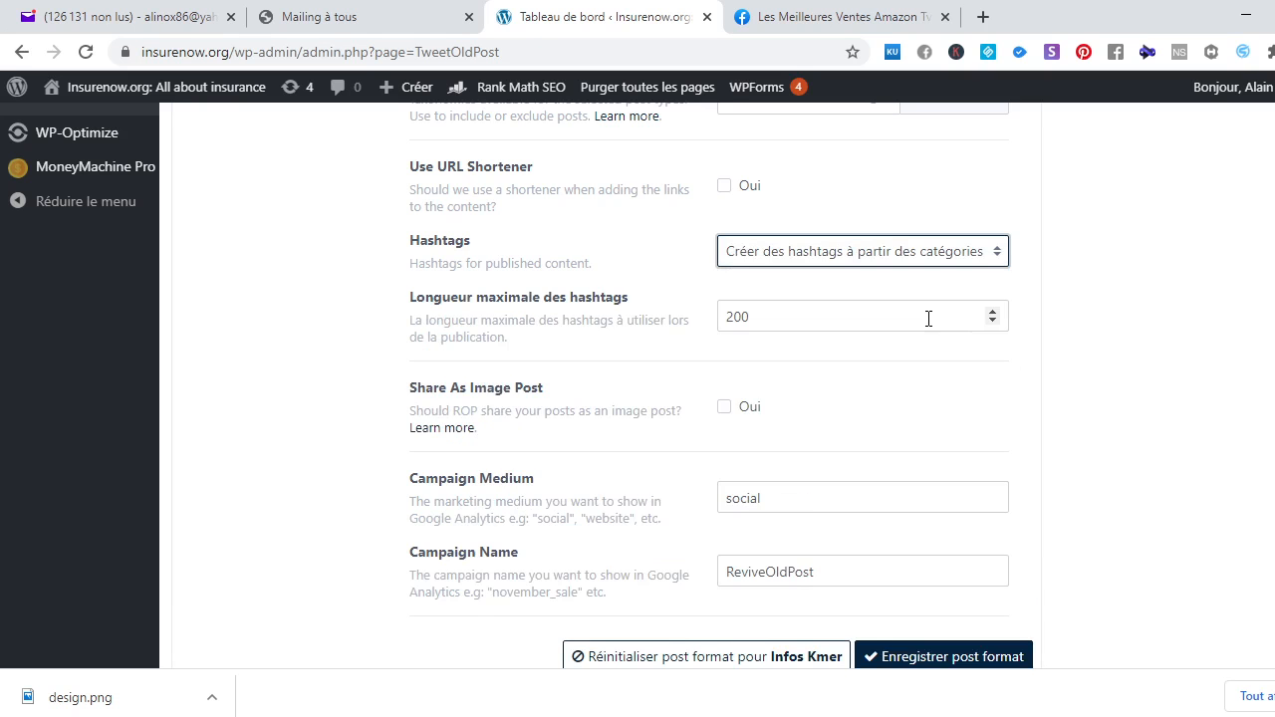
click(948, 666)
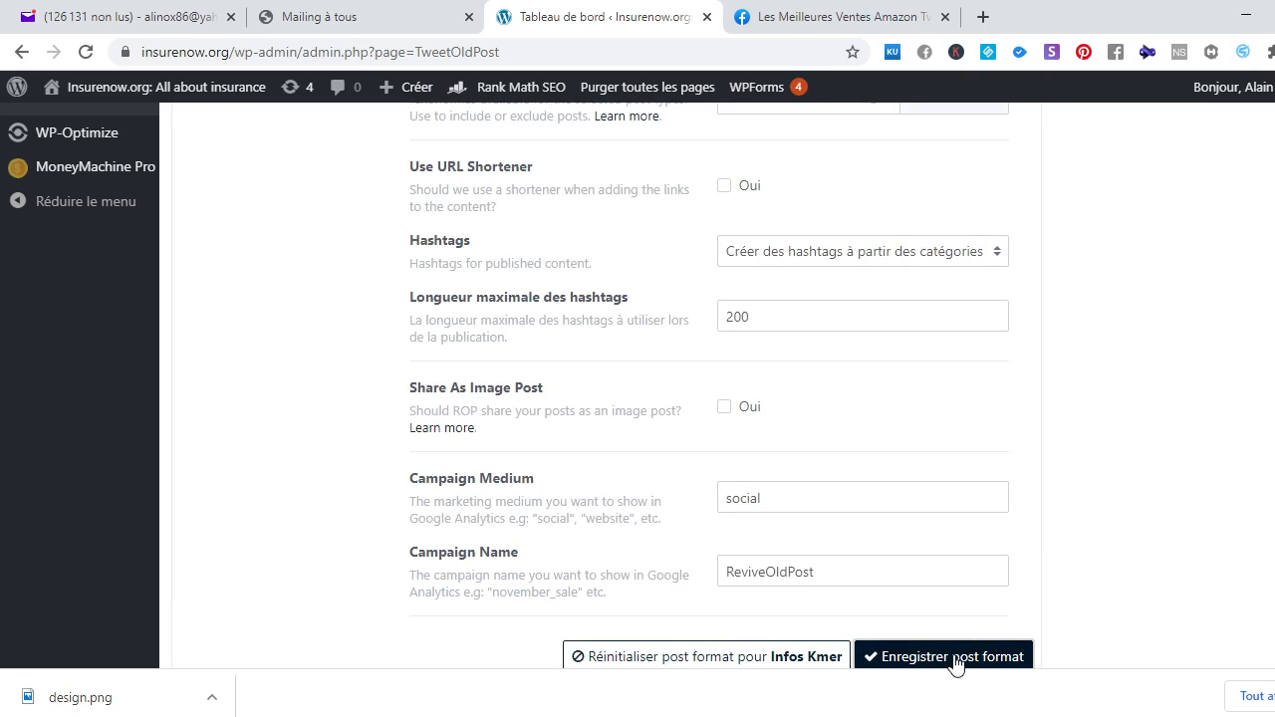
Switch to the Les Meilleures Ventes Amazon Tv page on Facebook and examine the hashtags on its shared posts
click(809, 18)
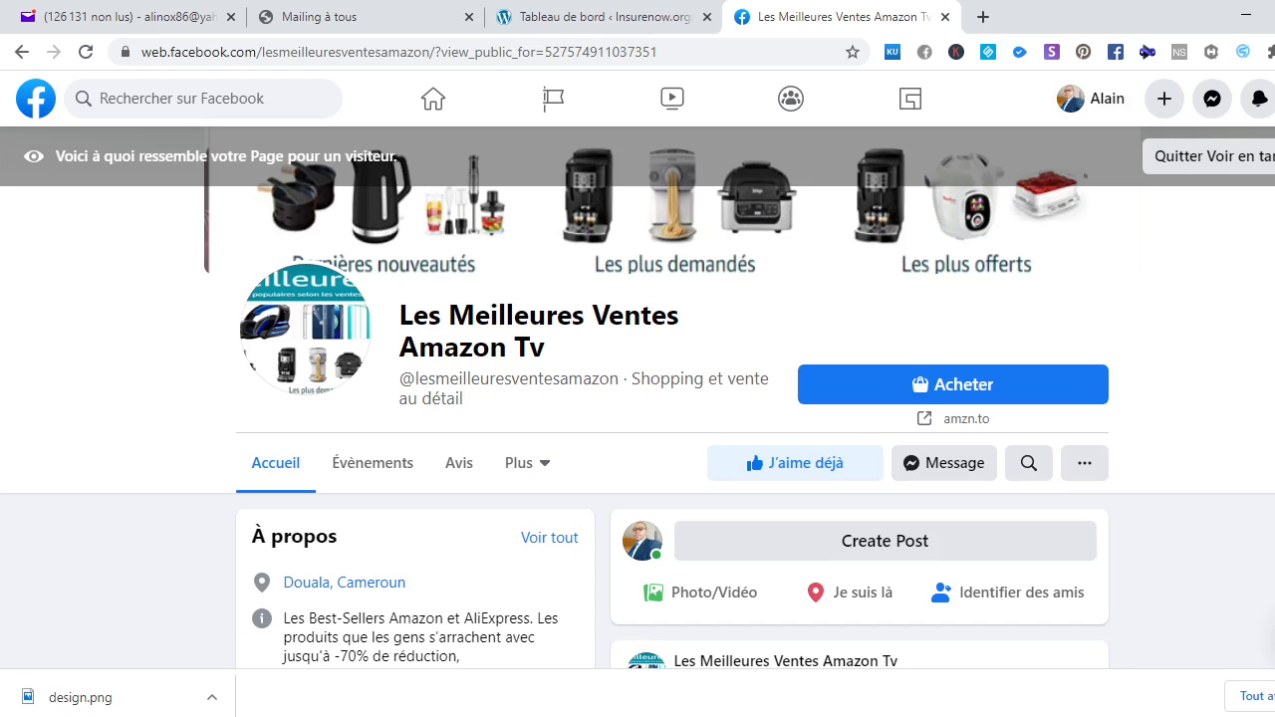
scroll(638, 398, down, 6)
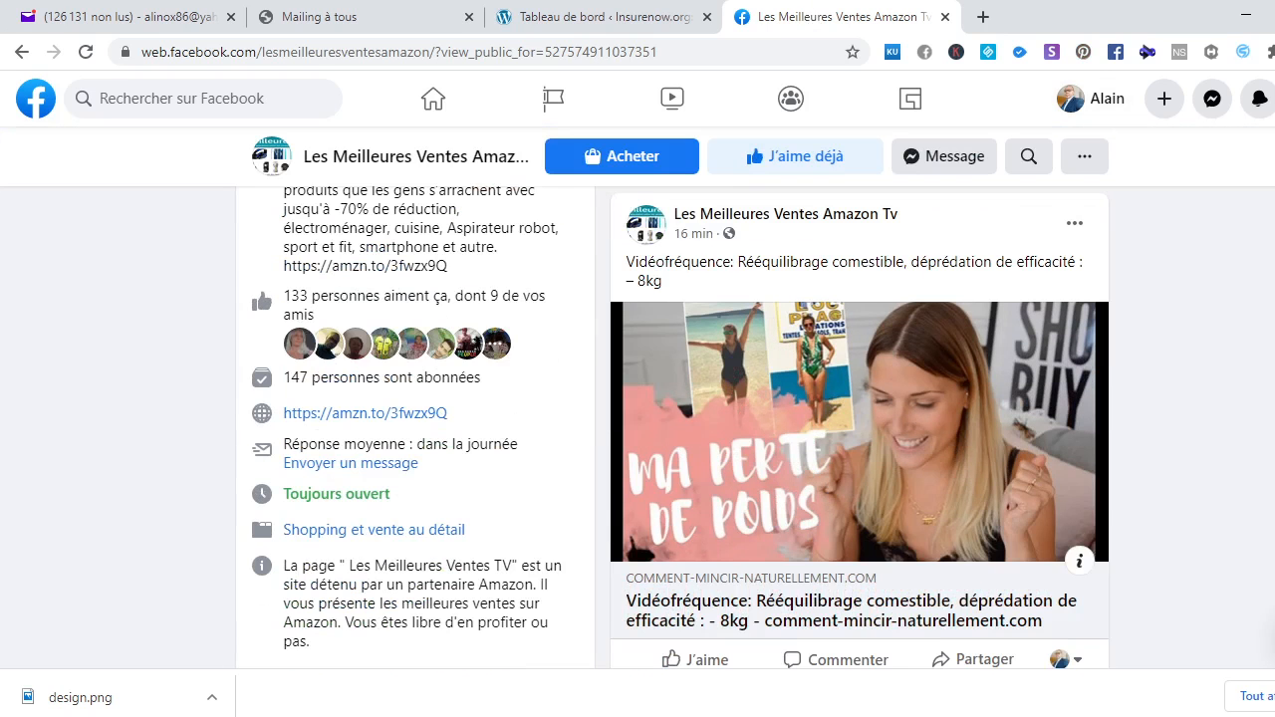
scroll(638, 399, down, 5)
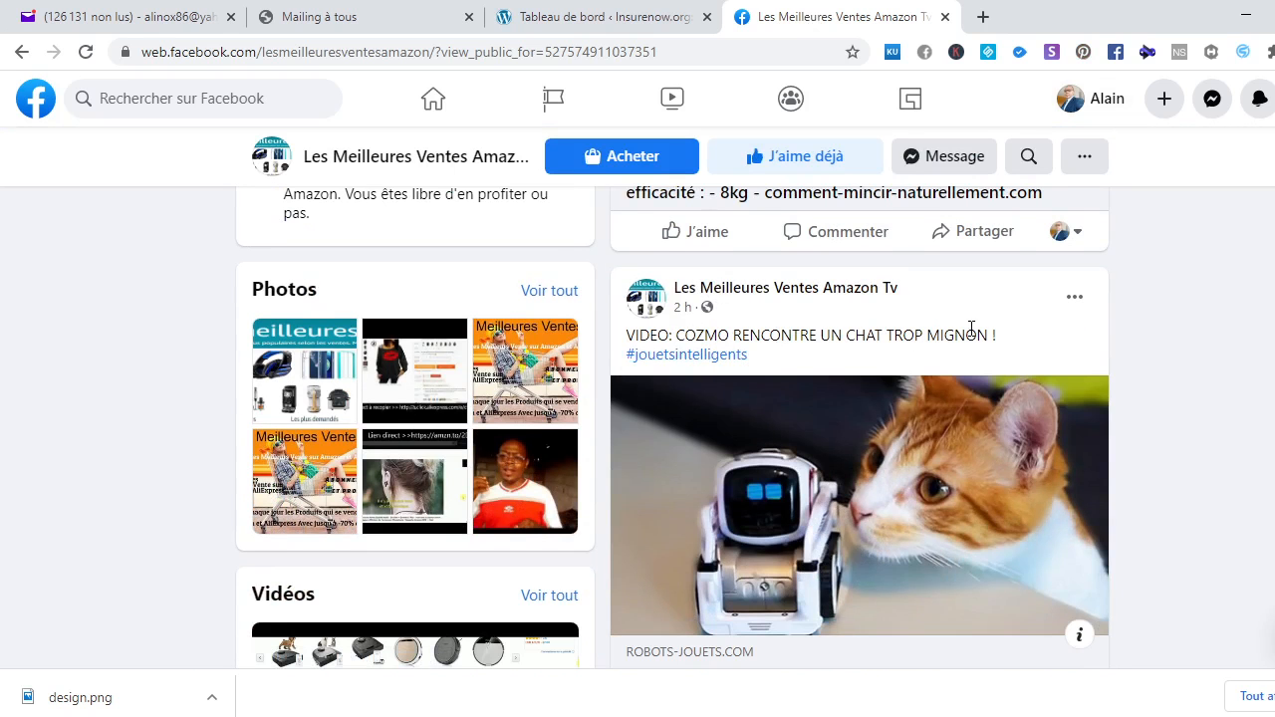
scroll(672, 426, down, 1)
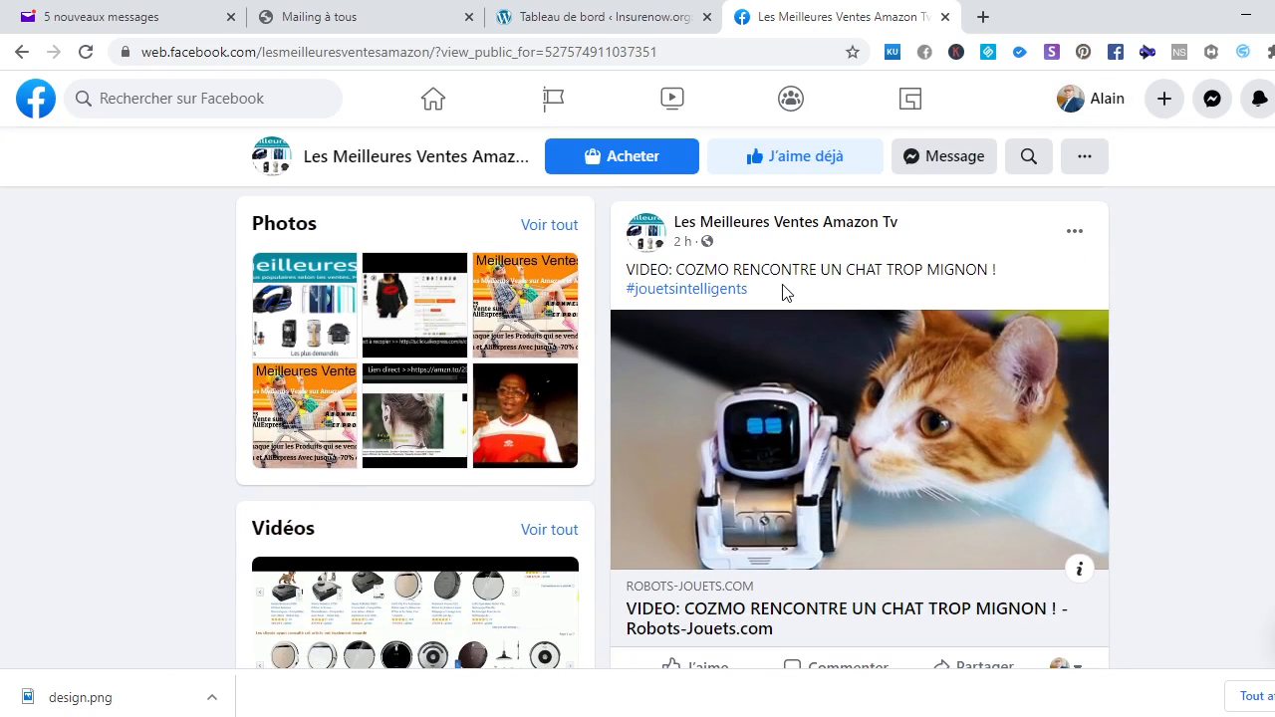
Open the #jouetsintelligents hashtag from the Cozmo video post and look through the posts published under it
click(698, 290)
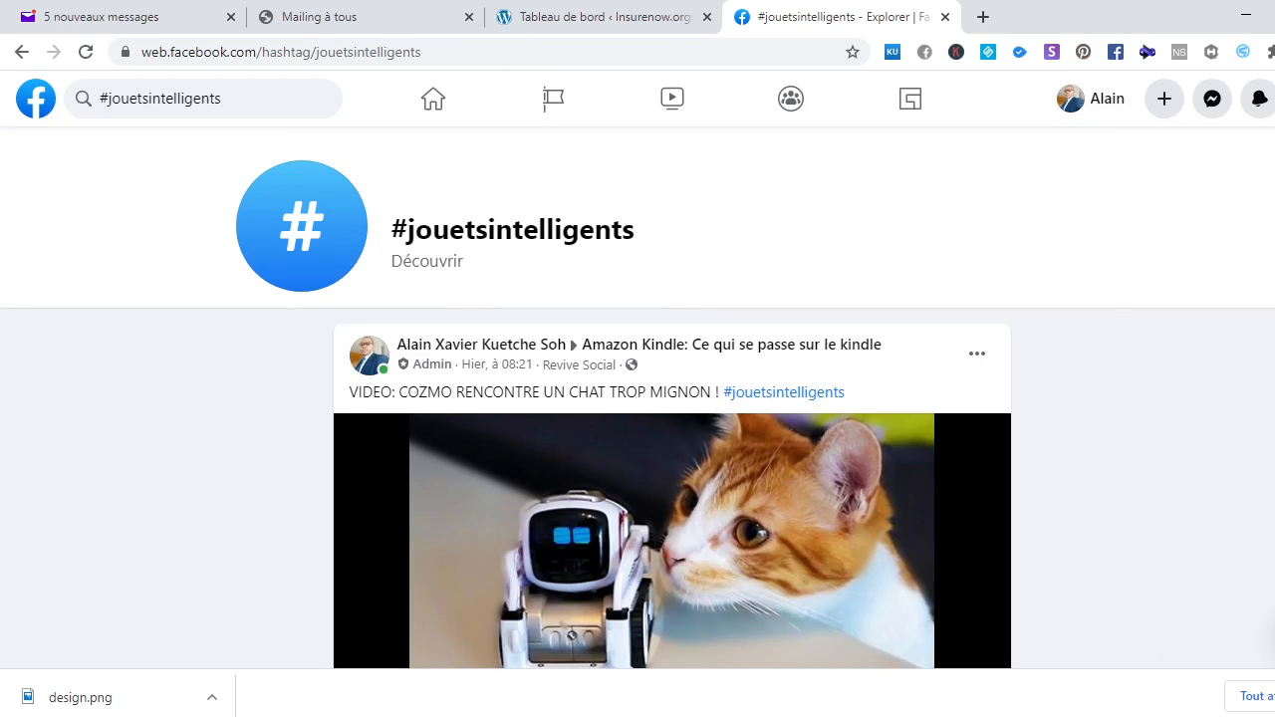
scroll(638, 399, down, 1)
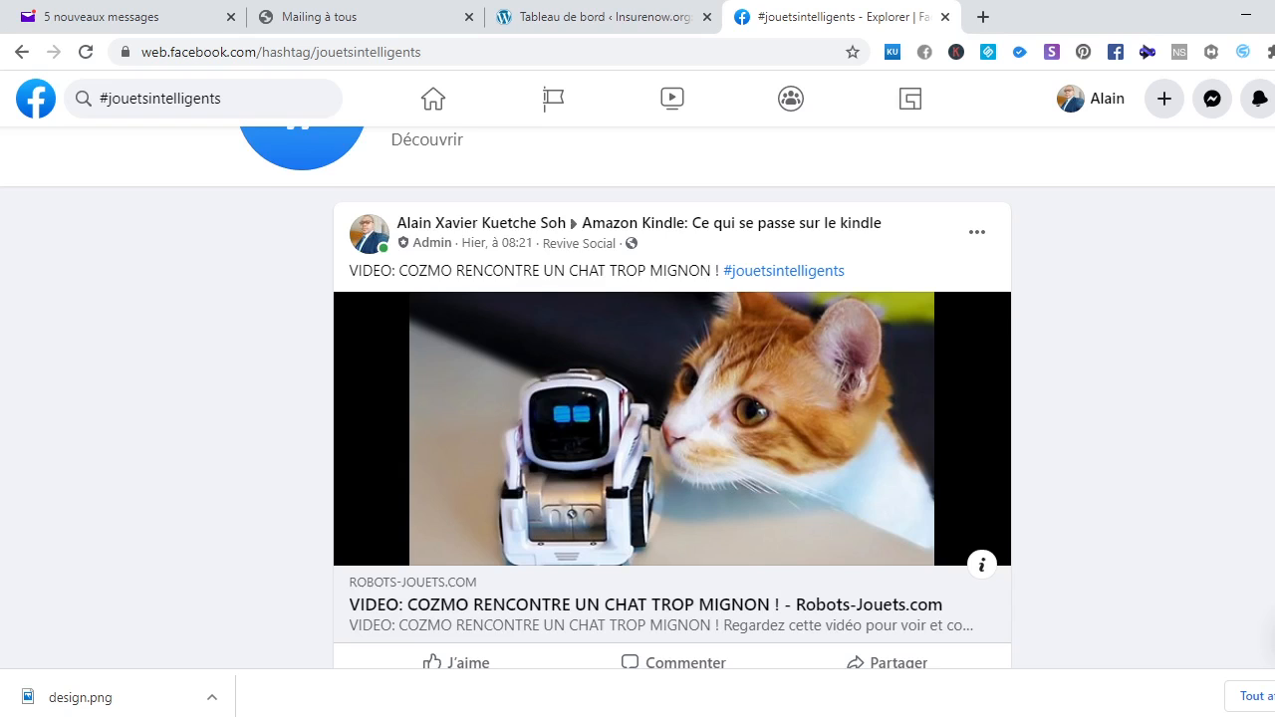
scroll(638, 398, down, 1)
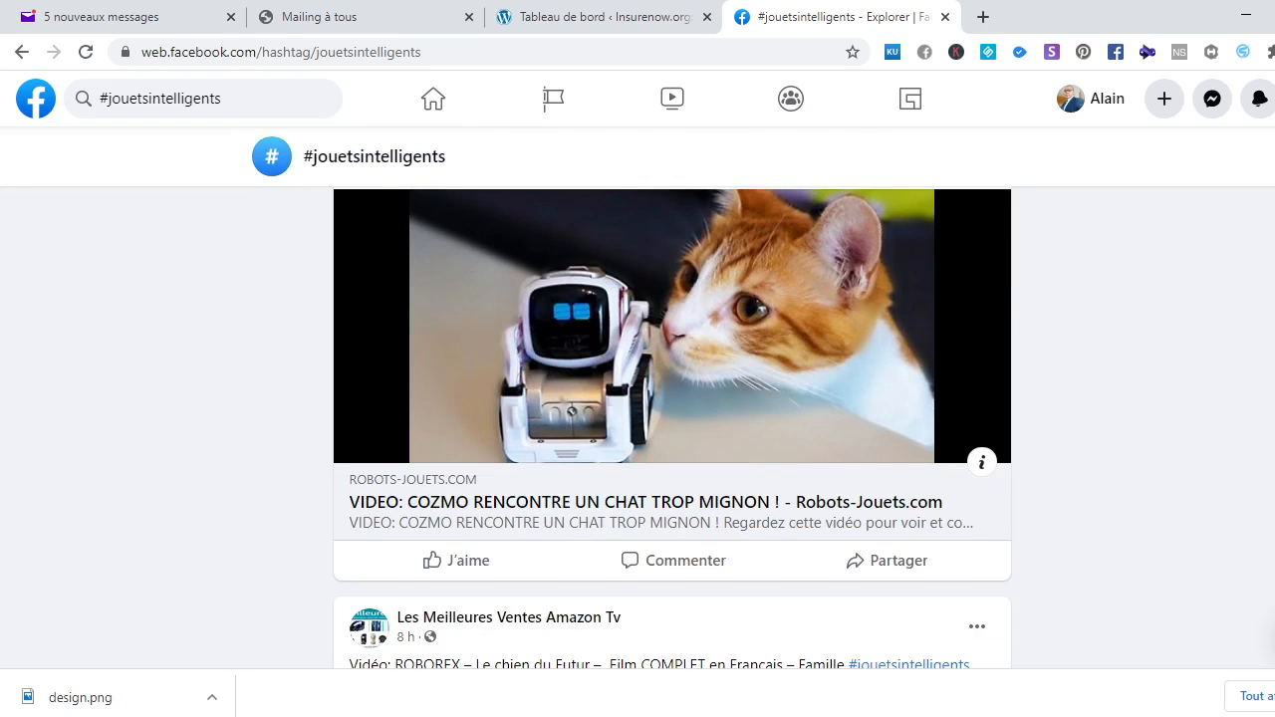
scroll(711, 325, up, 1)
scroll(712, 326, down, 3)
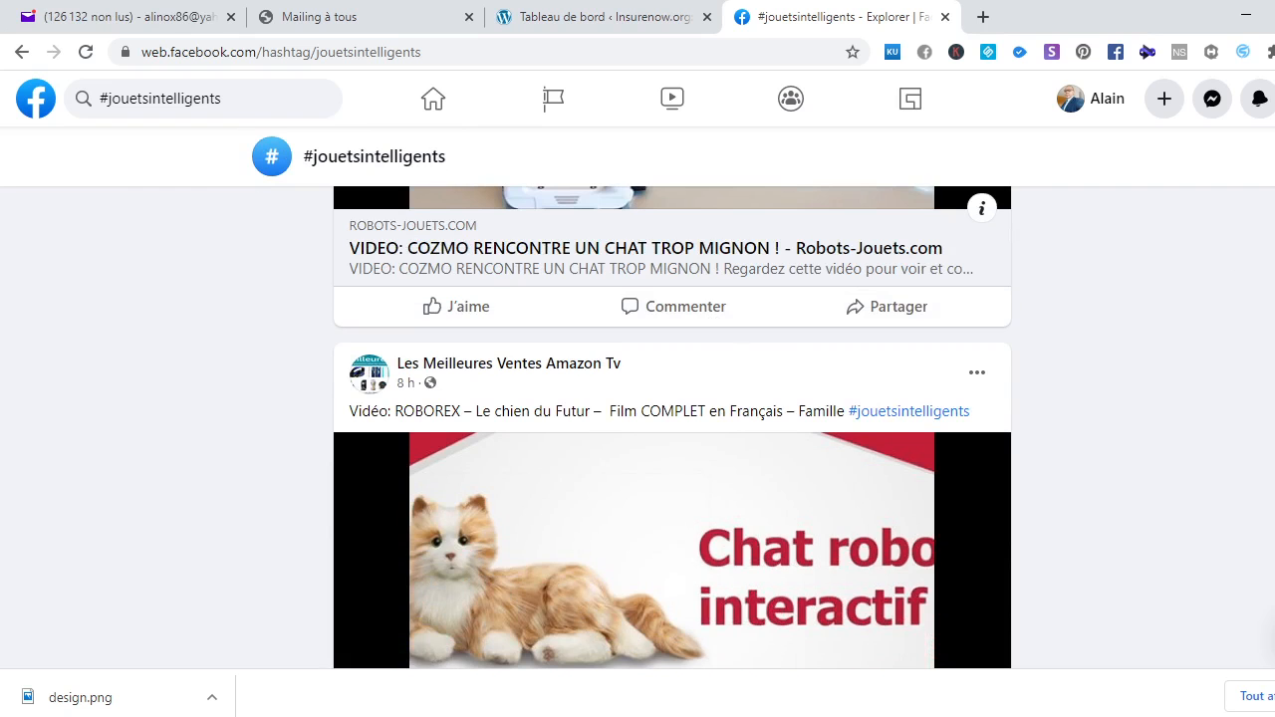
scroll(673, 429, down, 6)
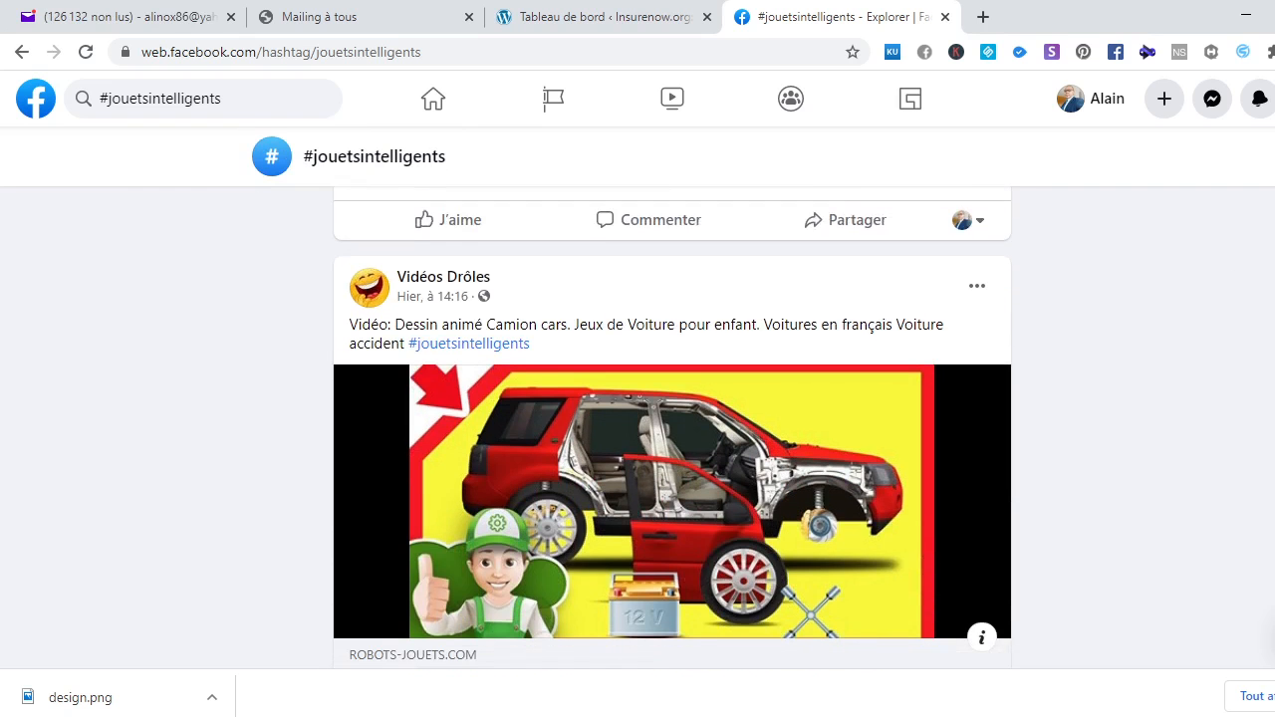
scroll(672, 428, down, 1)
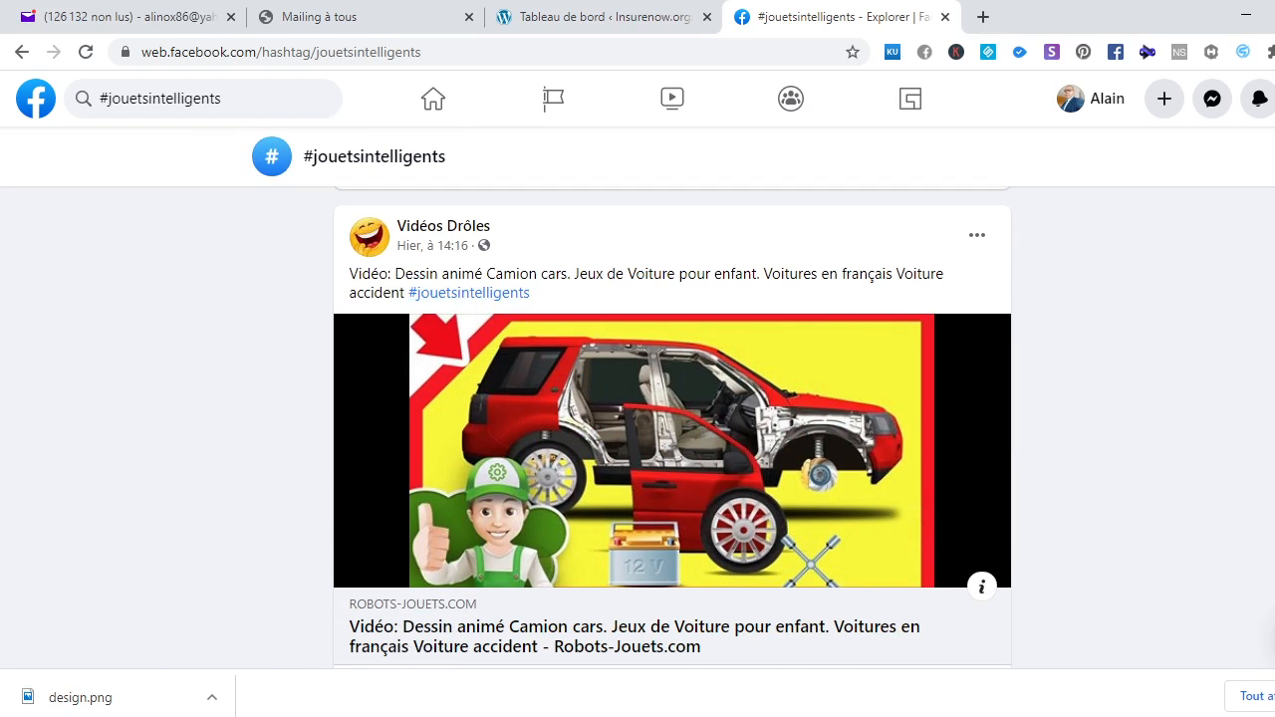
scroll(673, 428, down, 3)
scroll(673, 429, down, 4)
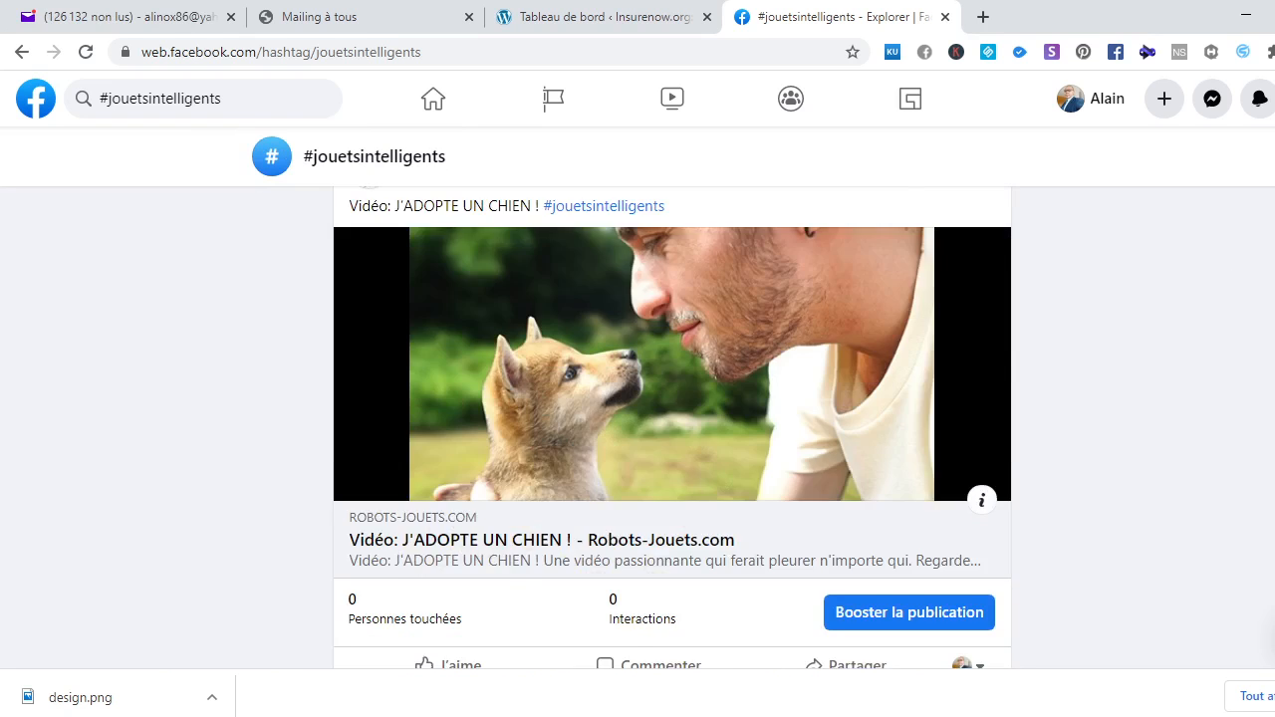
scroll(673, 428, down, 5)
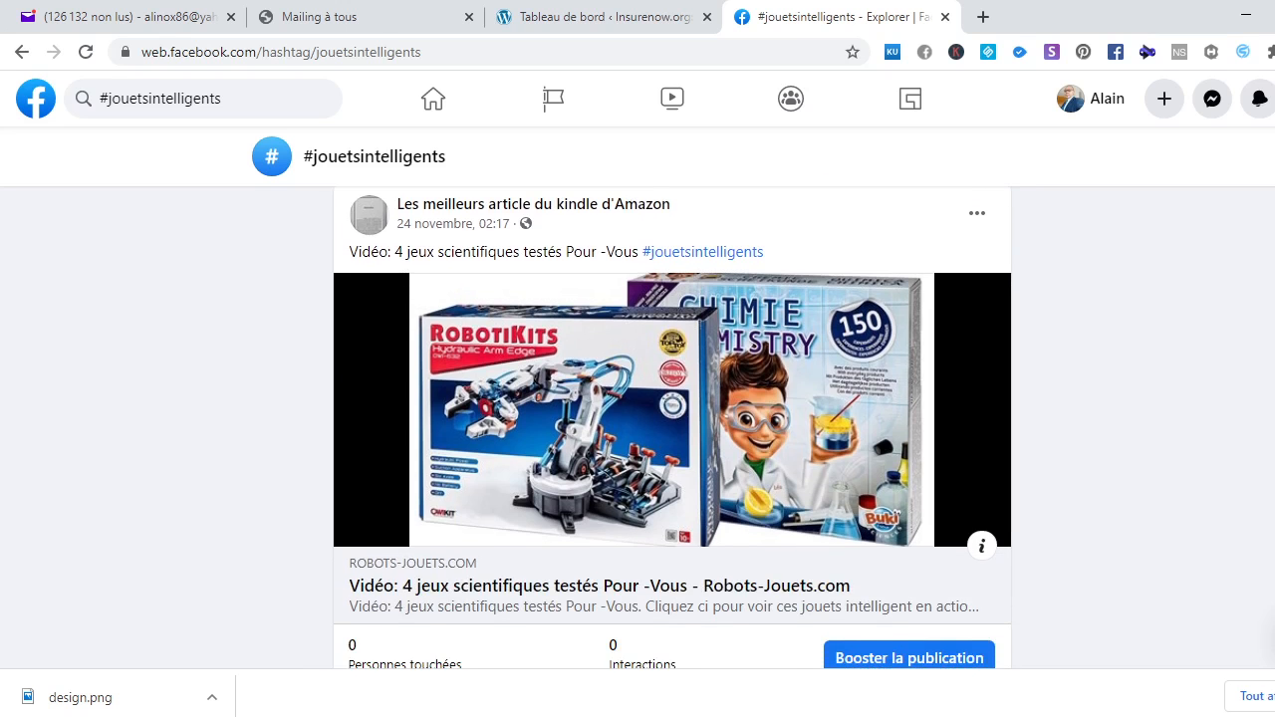
scroll(673, 429, down, 15)
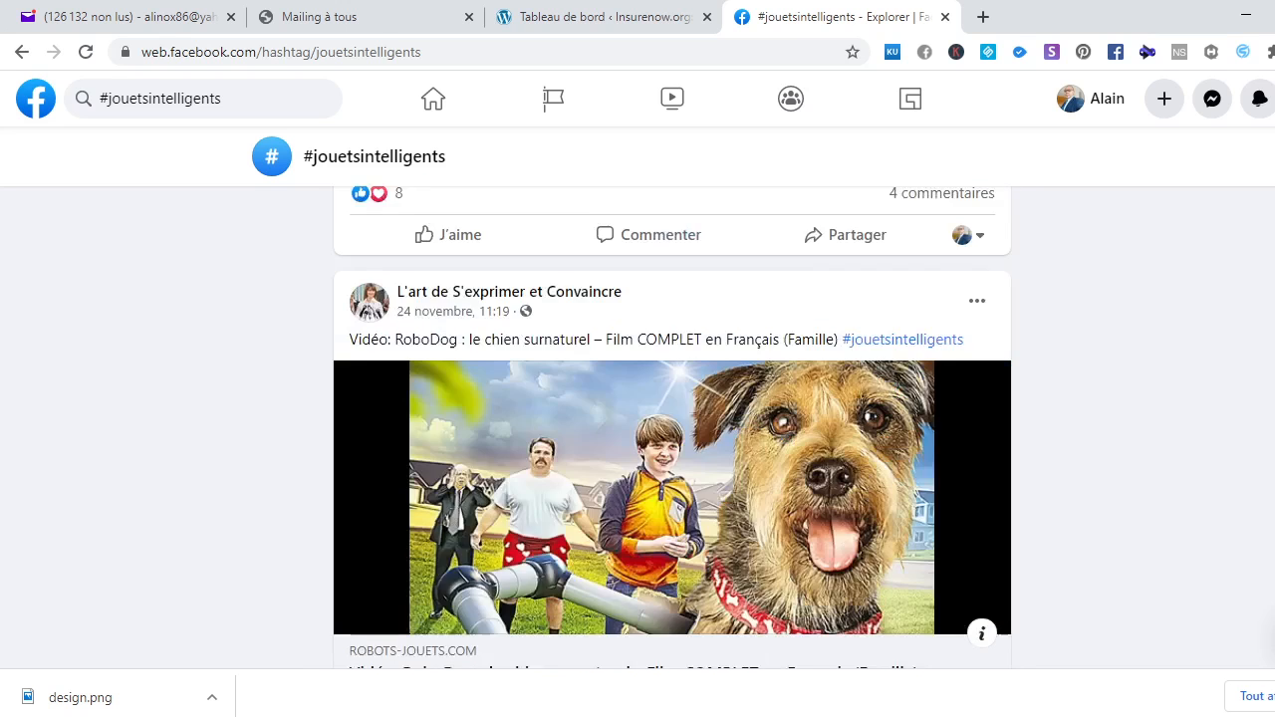
scroll(673, 428, down, 10)
scroll(672, 429, up, 20)
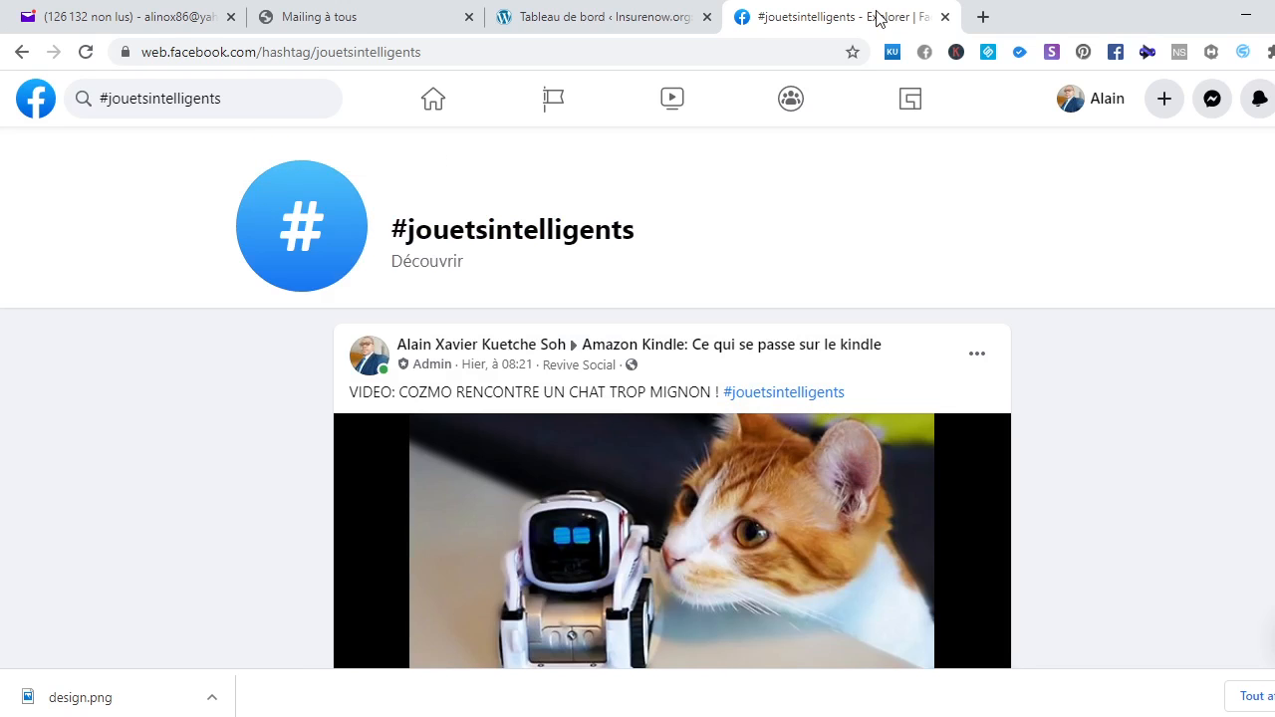
Open the Twitter home page in a new browser tab
click(983, 17)
click(672, 51)
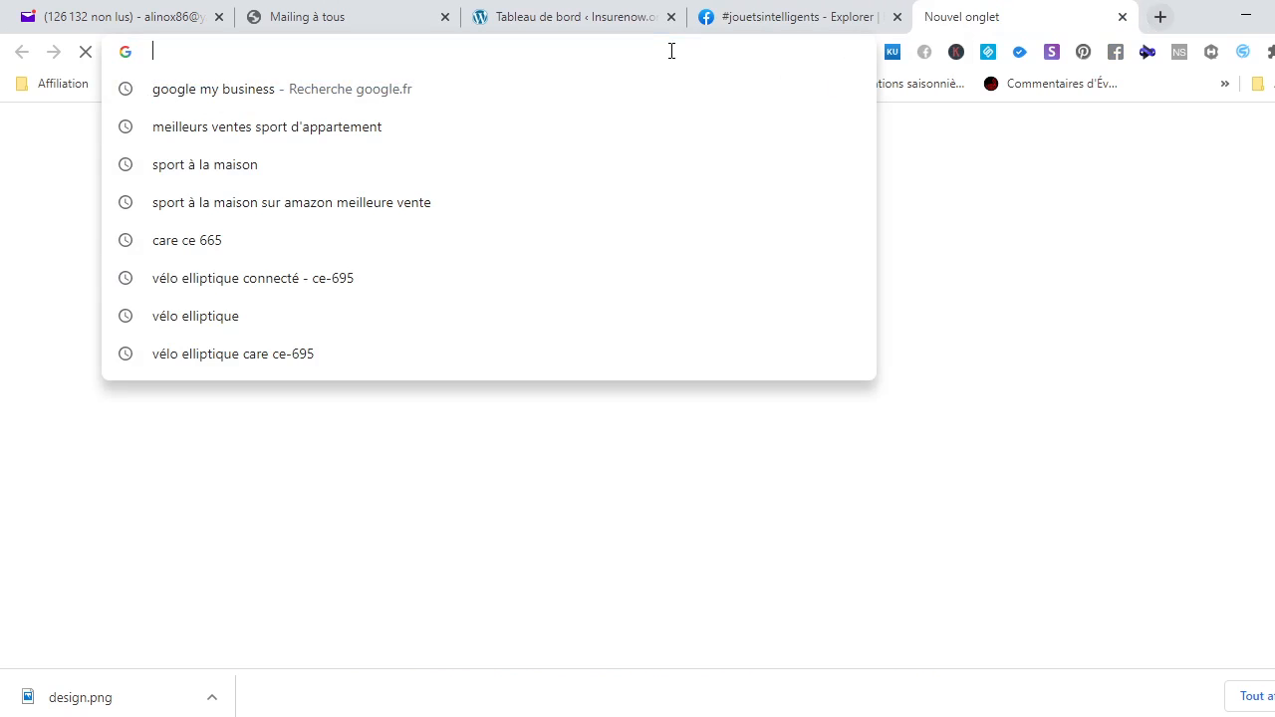
text(tw)
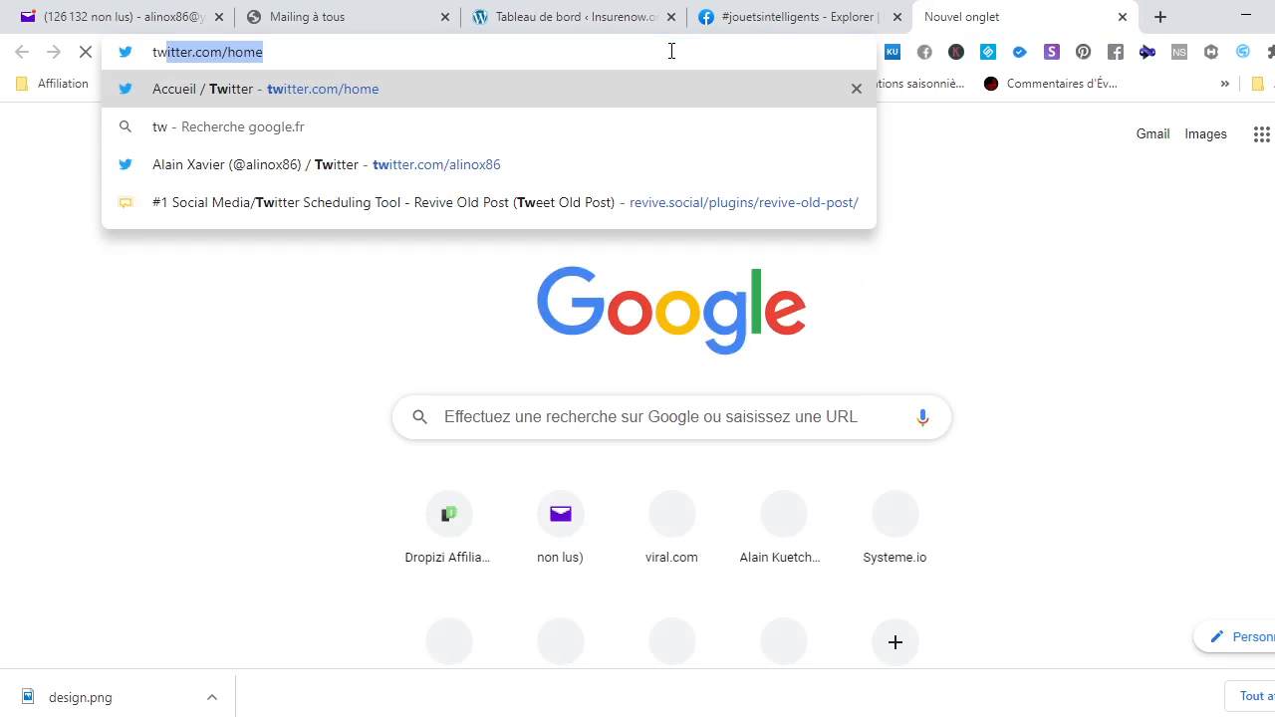
key(Return)
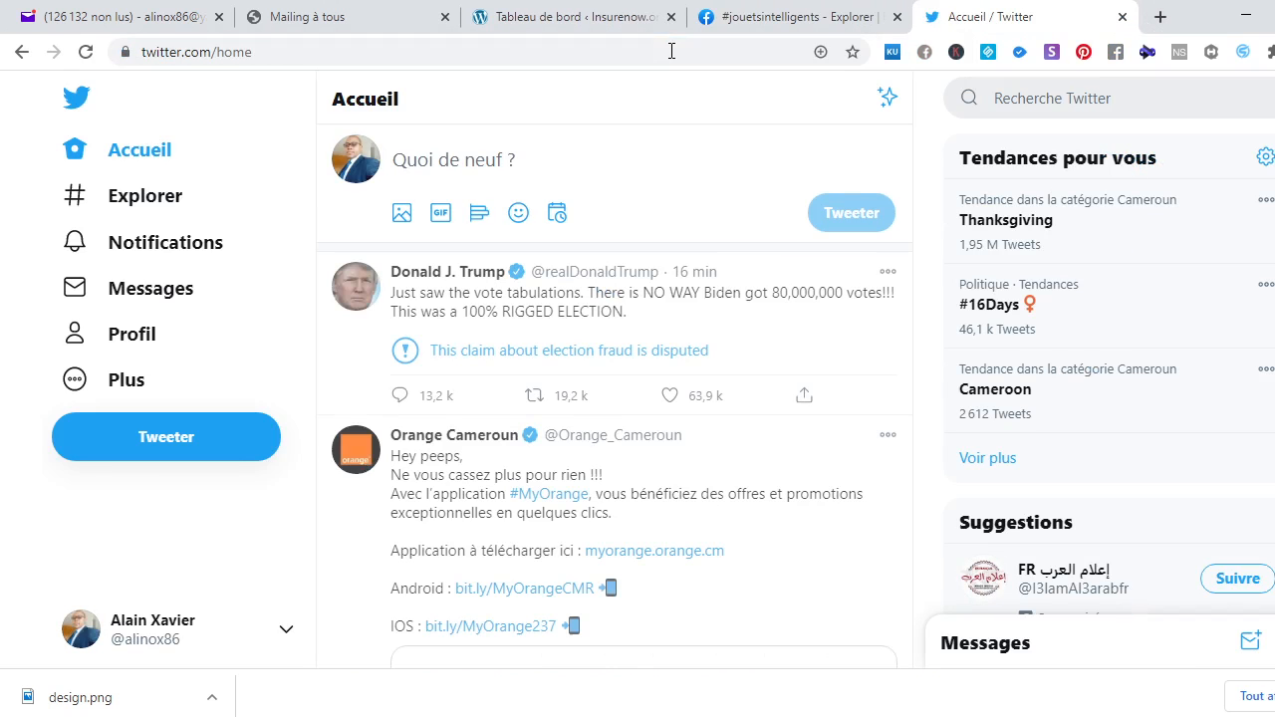
click(124, 631)
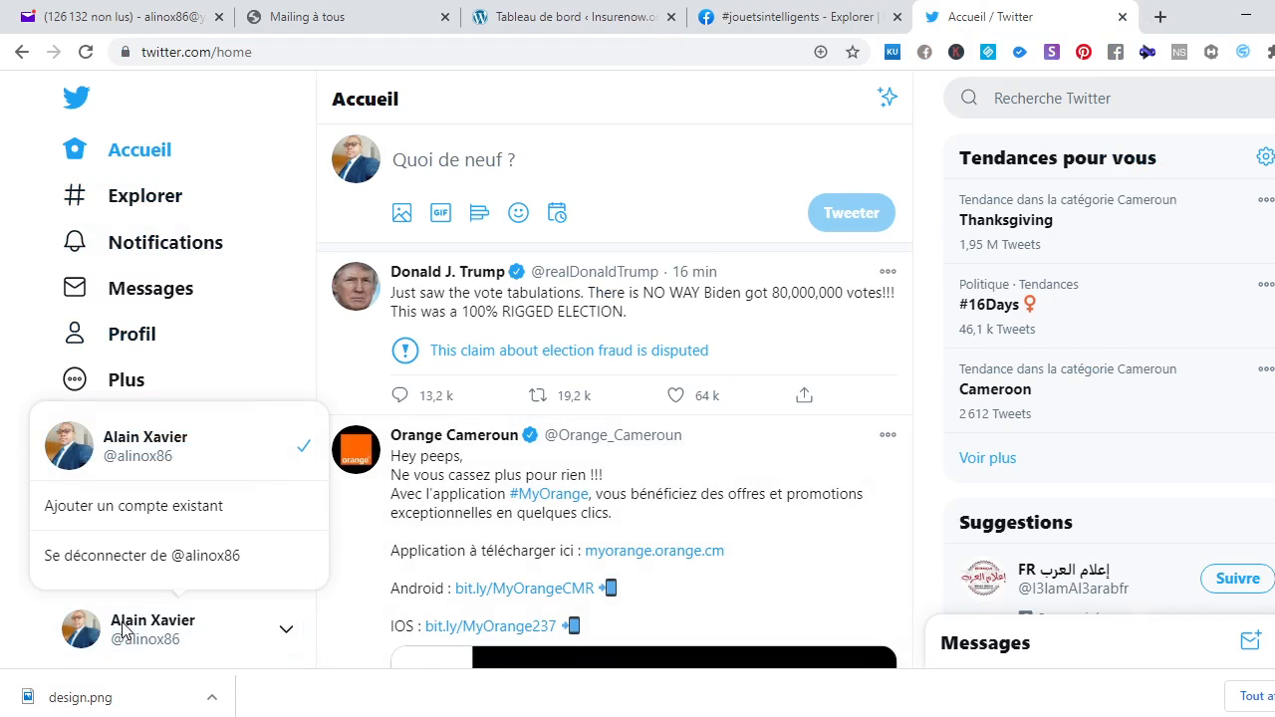
click(358, 165)
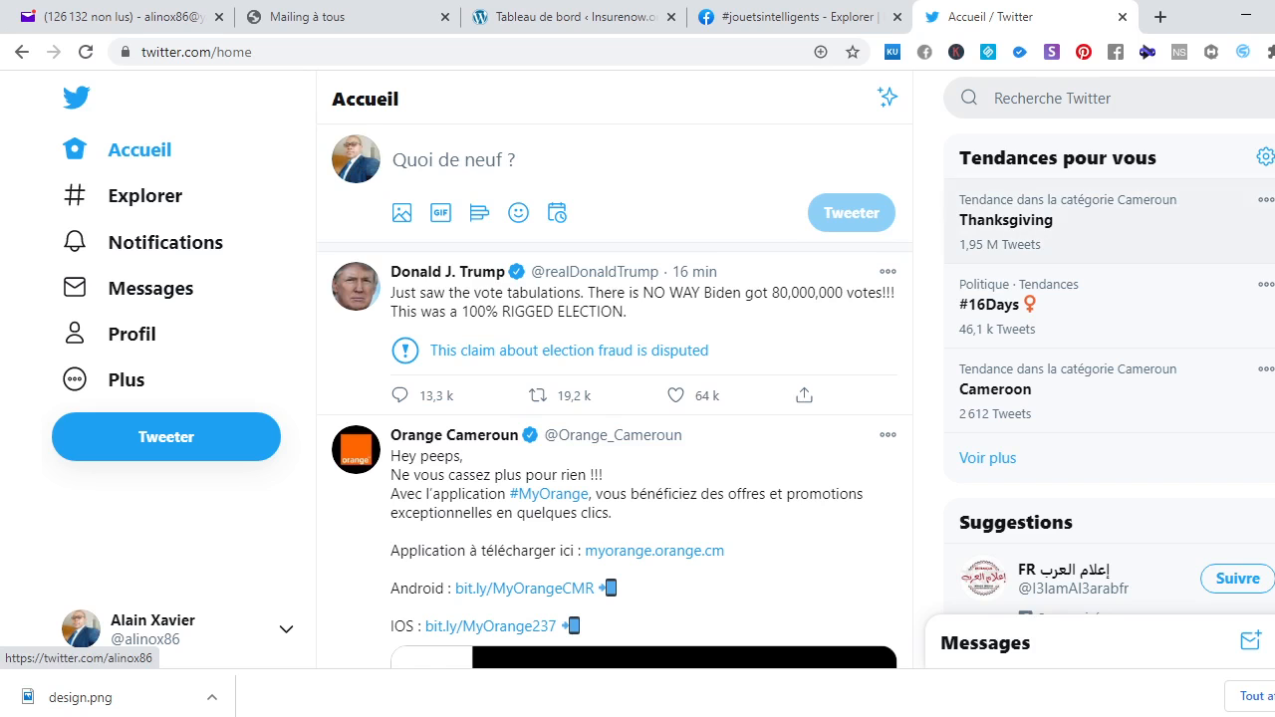
scroll(614, 399, down, 15)
scroll(614, 399, up, 15)
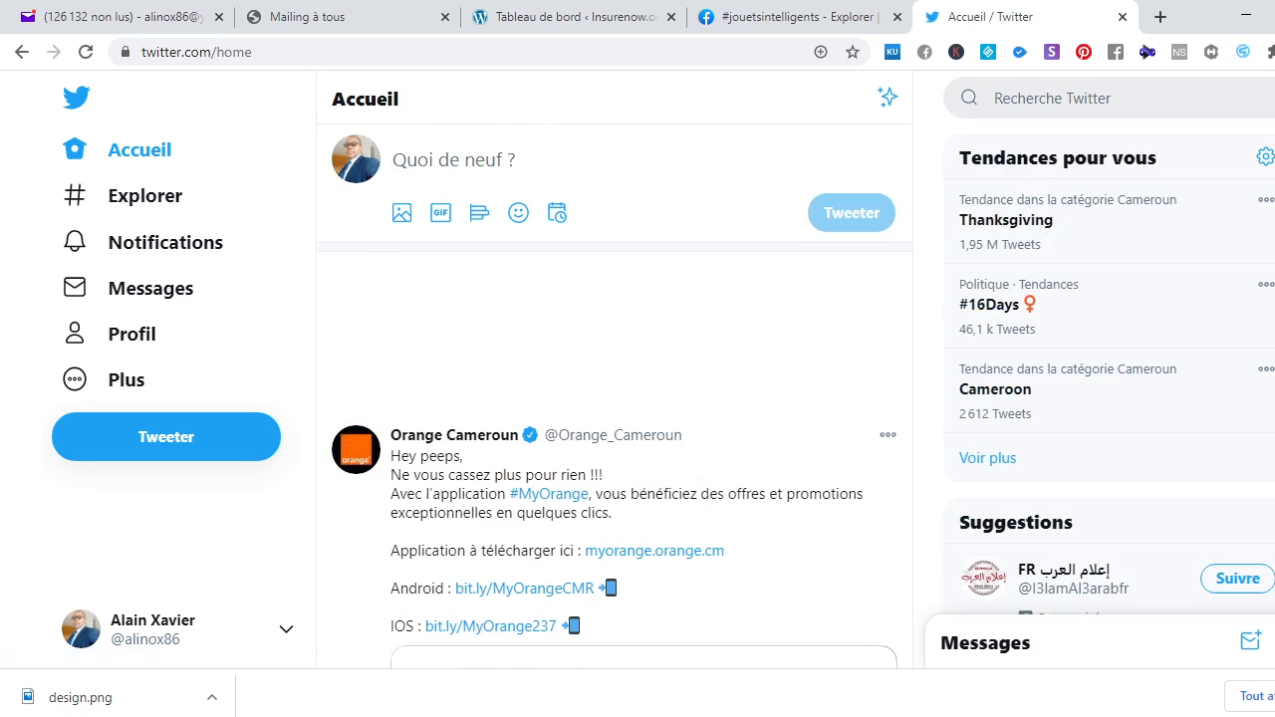
scroll(614, 399, down, 8)
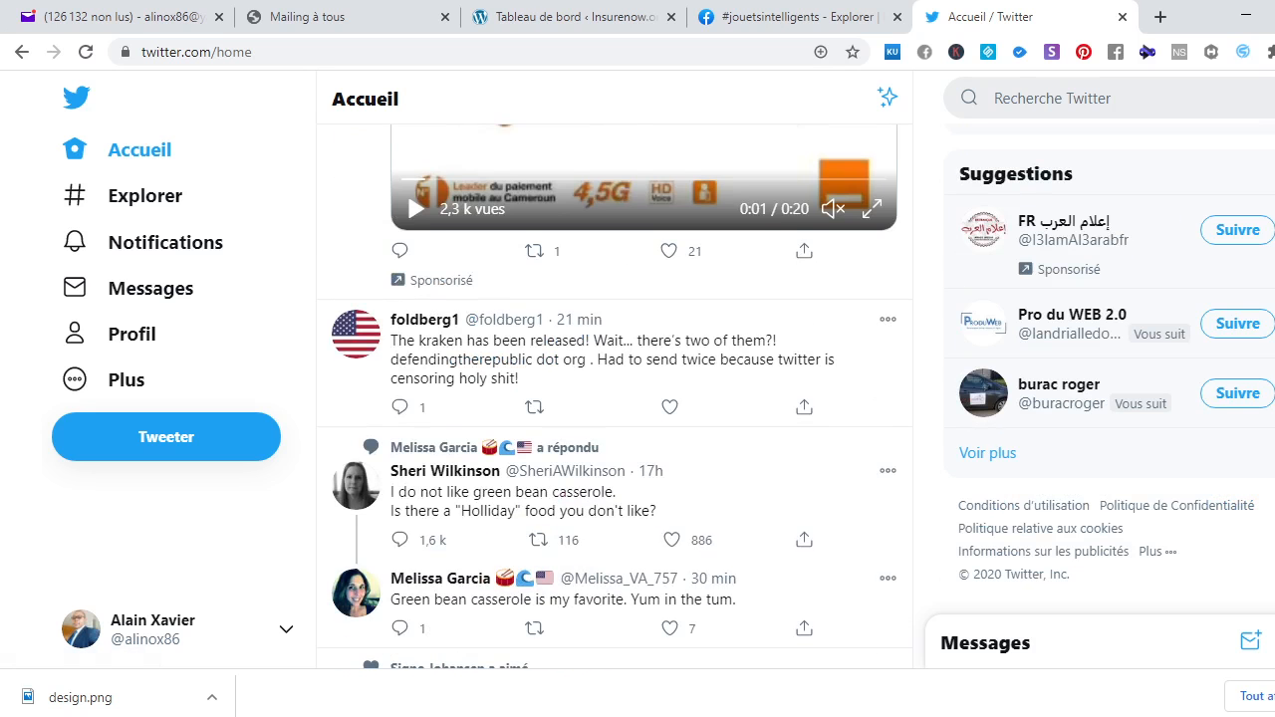
scroll(613, 399, down, 2)
Open the account's own Twitter profile and examine the hashtag on the most recent shared tweet below the pinned one
click(133, 346)
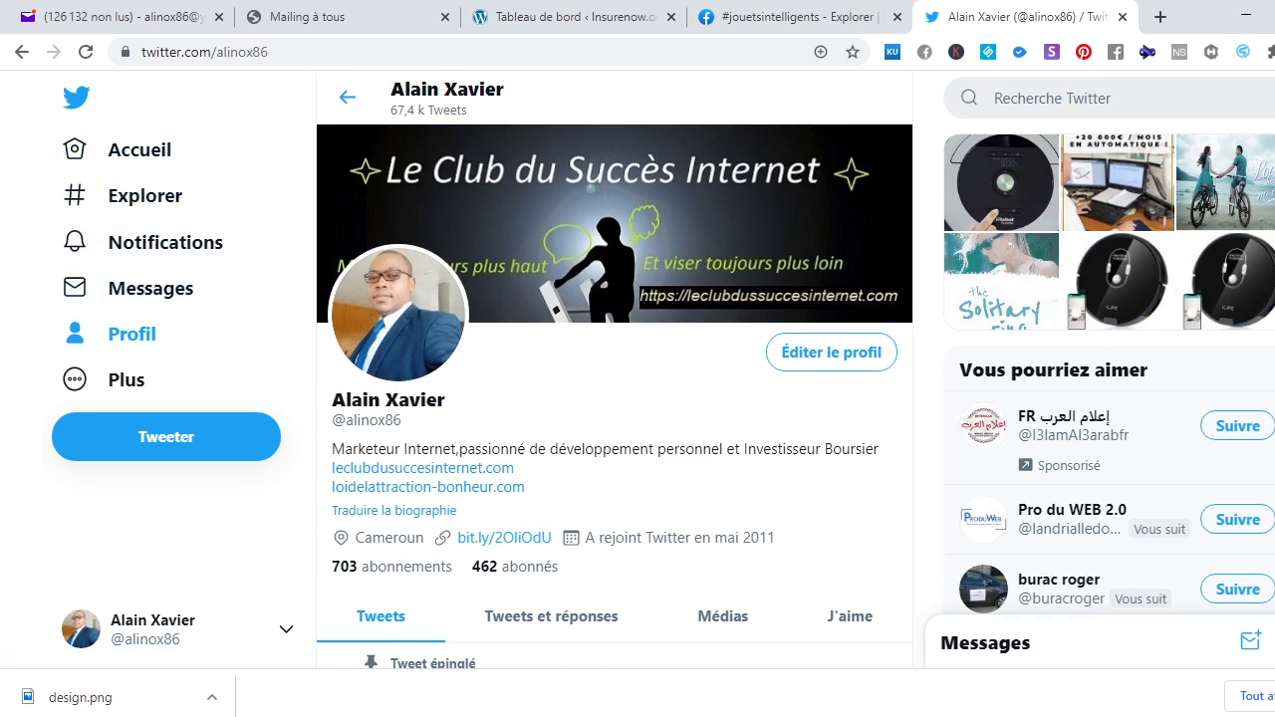
scroll(614, 399, down, 4)
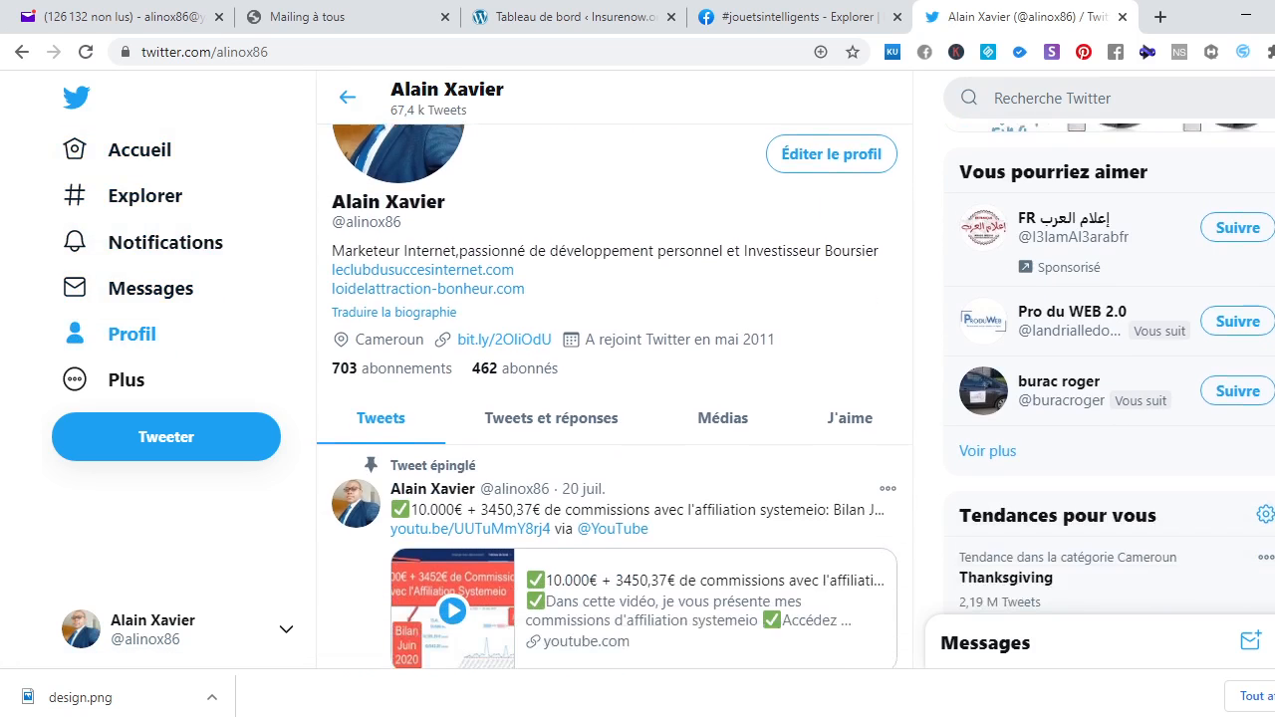
scroll(614, 399, down, 2)
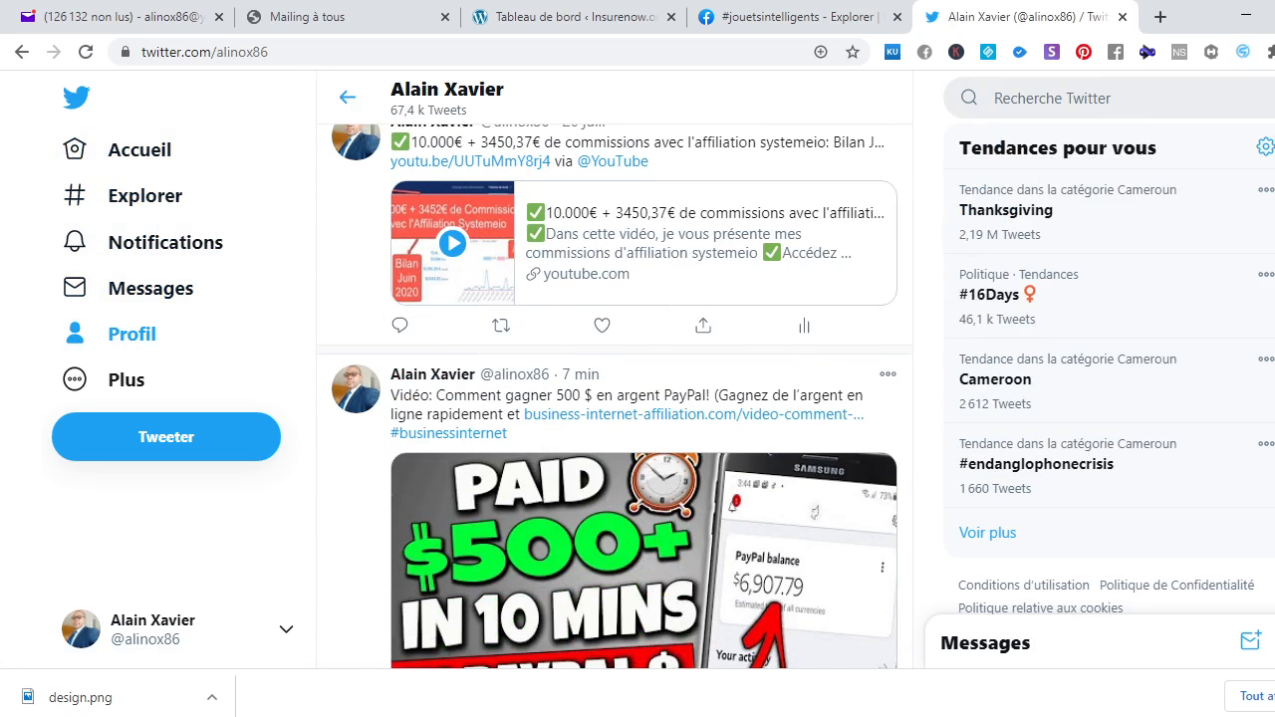
scroll(614, 398, up, 1)
scroll(613, 398, down, 1)
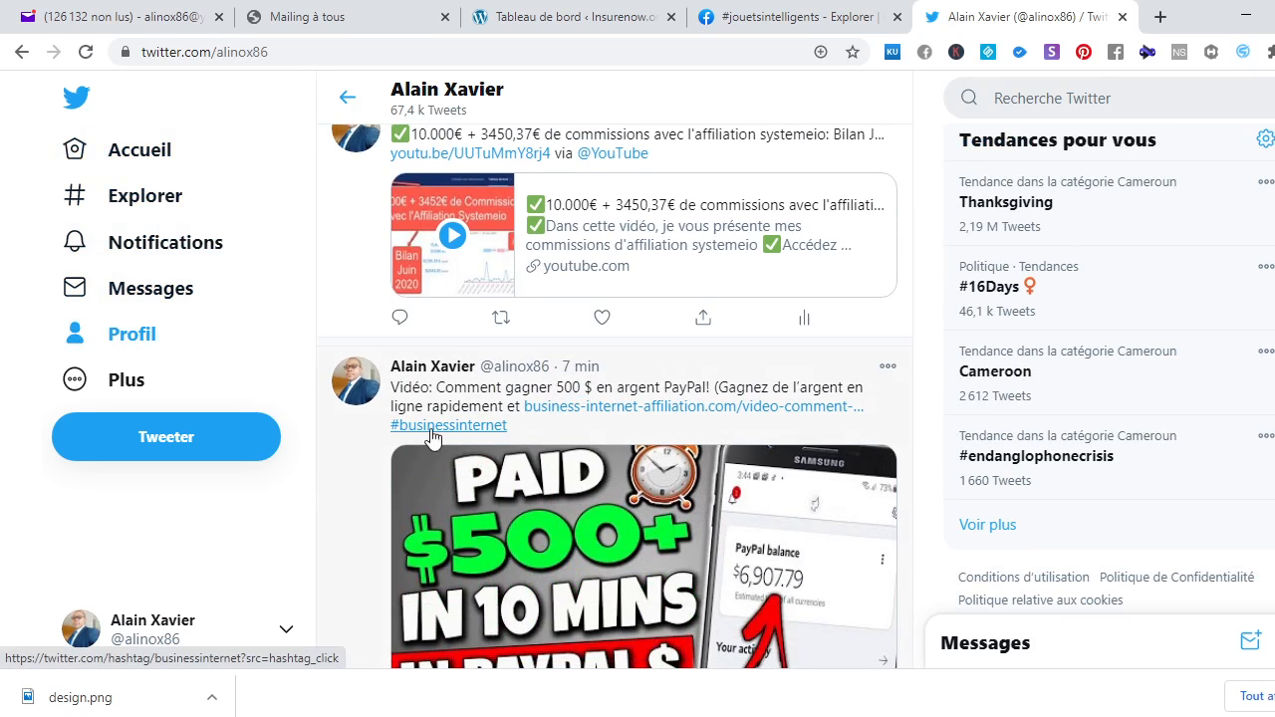
Open the #businessinternet hashtag from the PayPal video tweet and look through the tweets listed under it
click(466, 428)
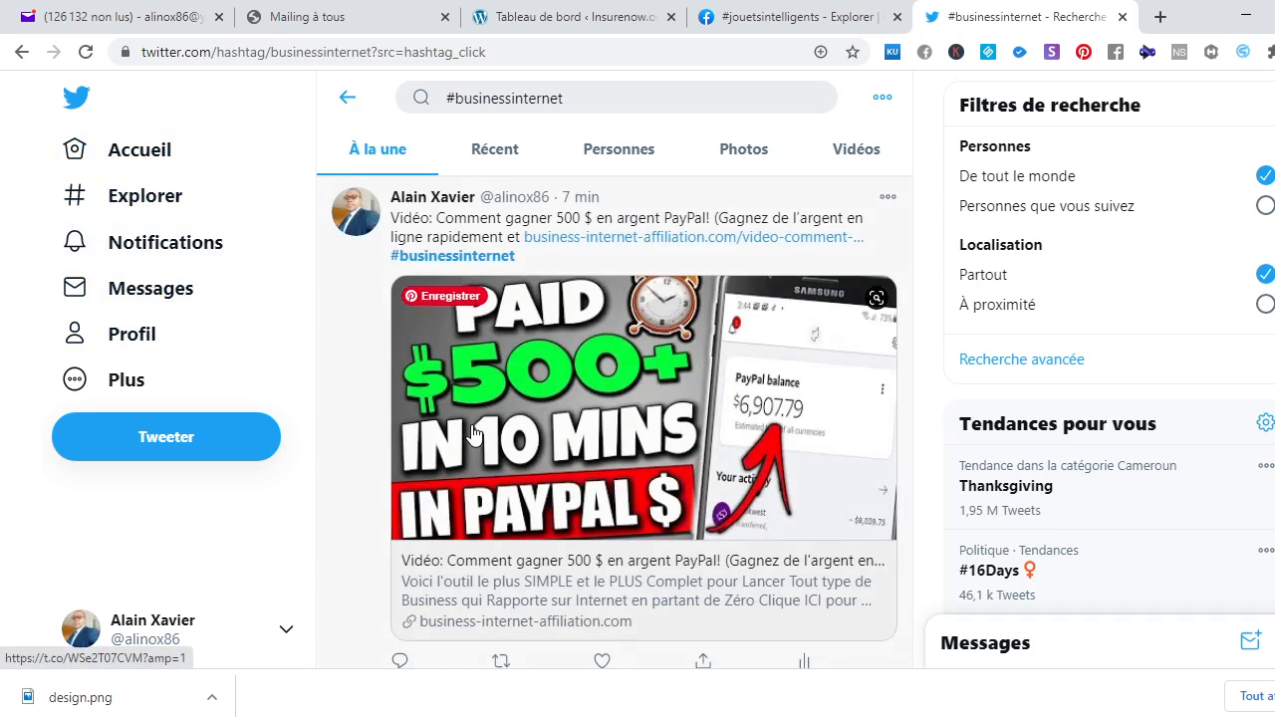
scroll(614, 418, down, 5)
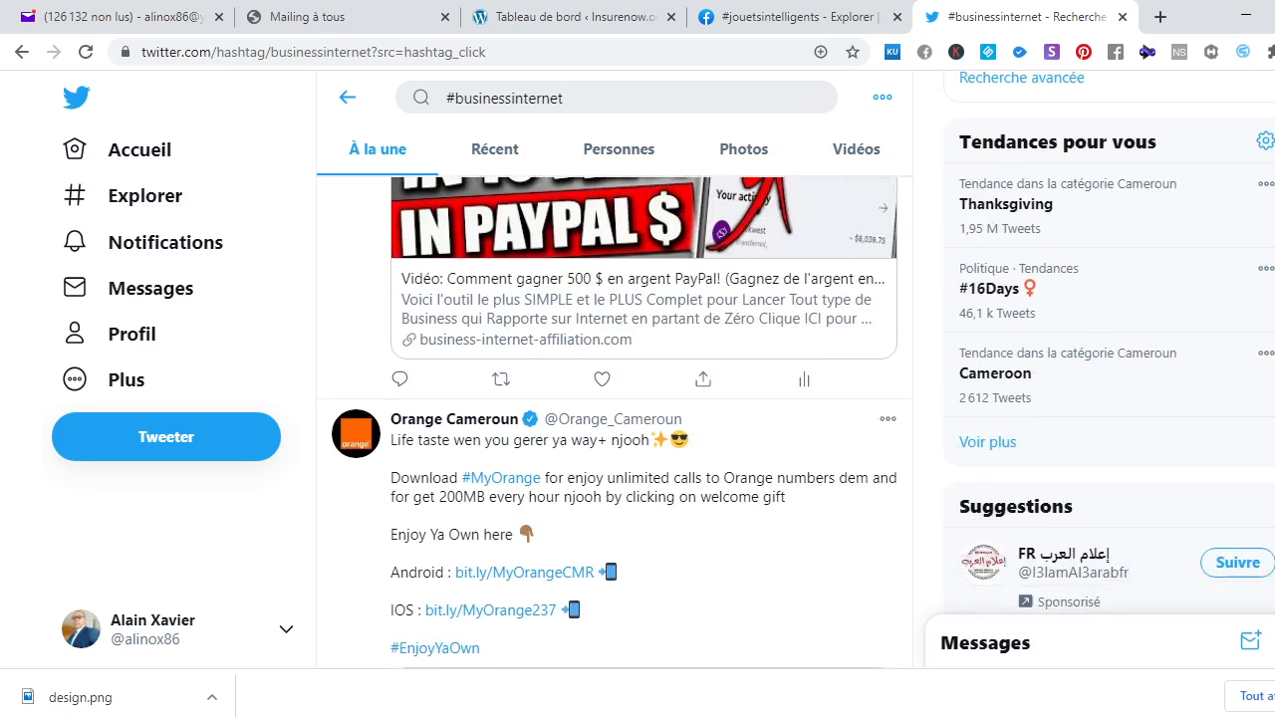
scroll(613, 418, down, 8)
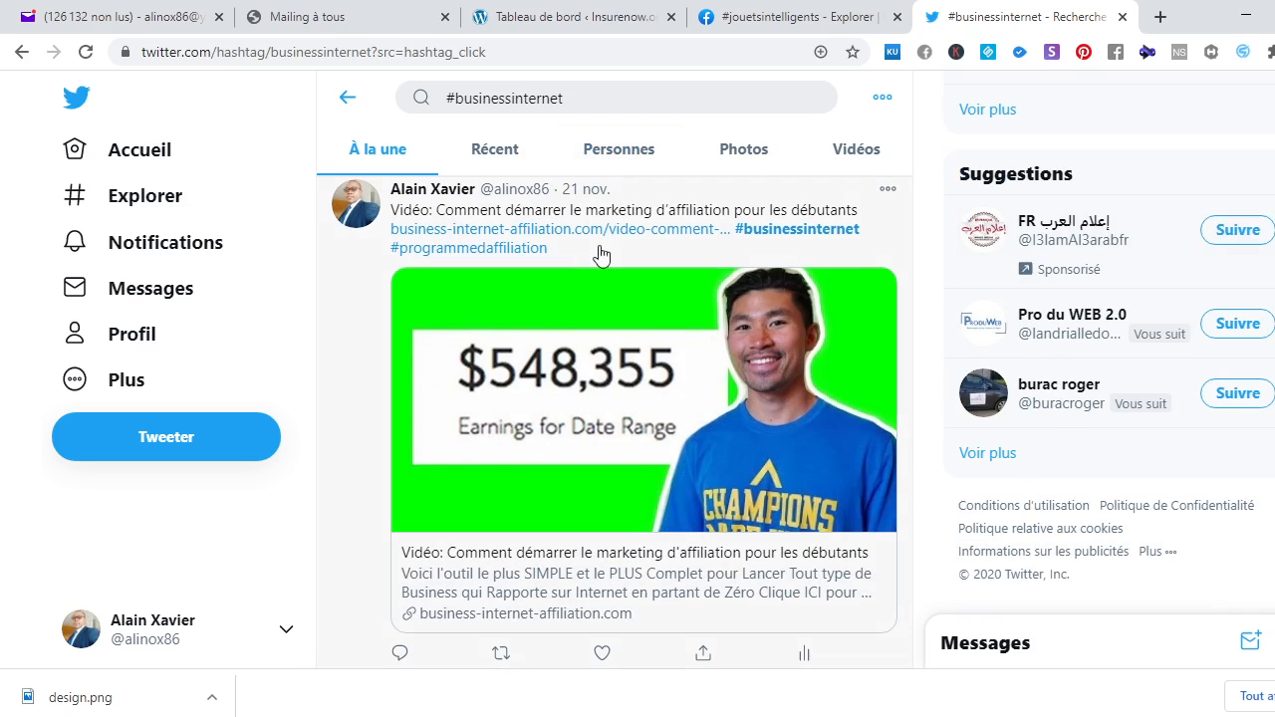
Examine further tweets shared under #businessinternet, then return to the recent PayPal video tweet near the start of the results
scroll(614, 419, down, 4)
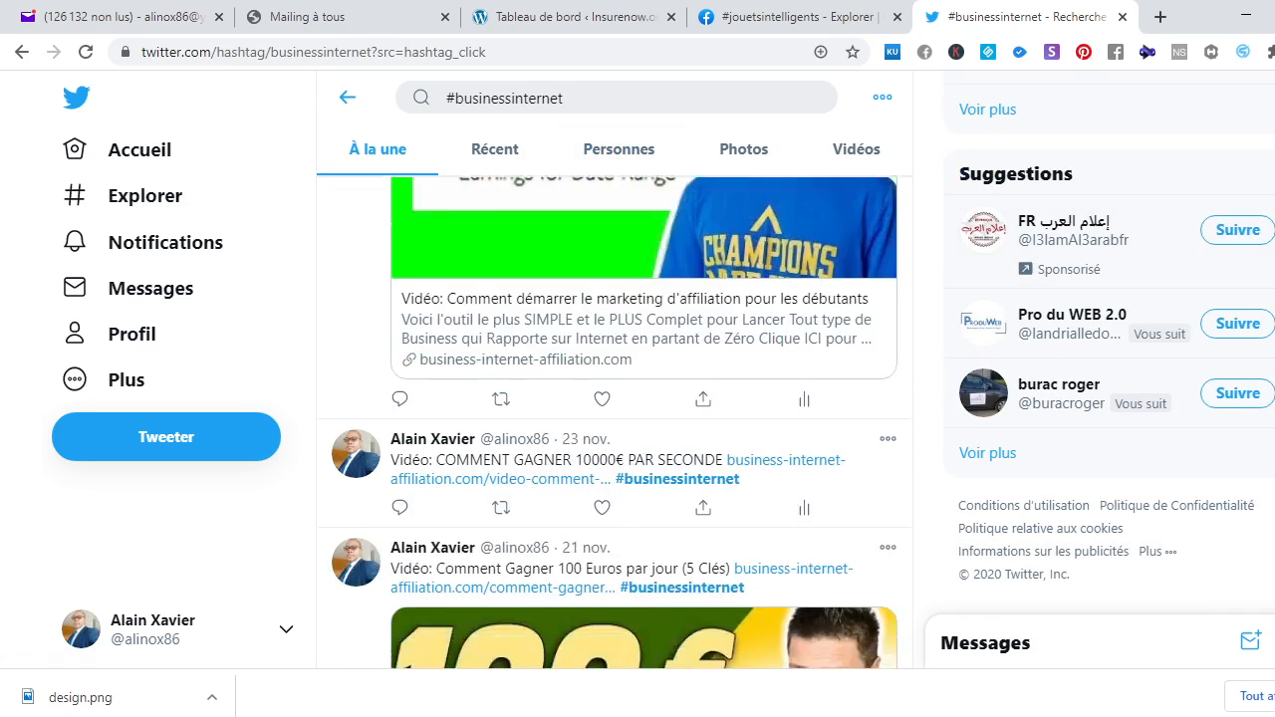
scroll(614, 423, down, 8)
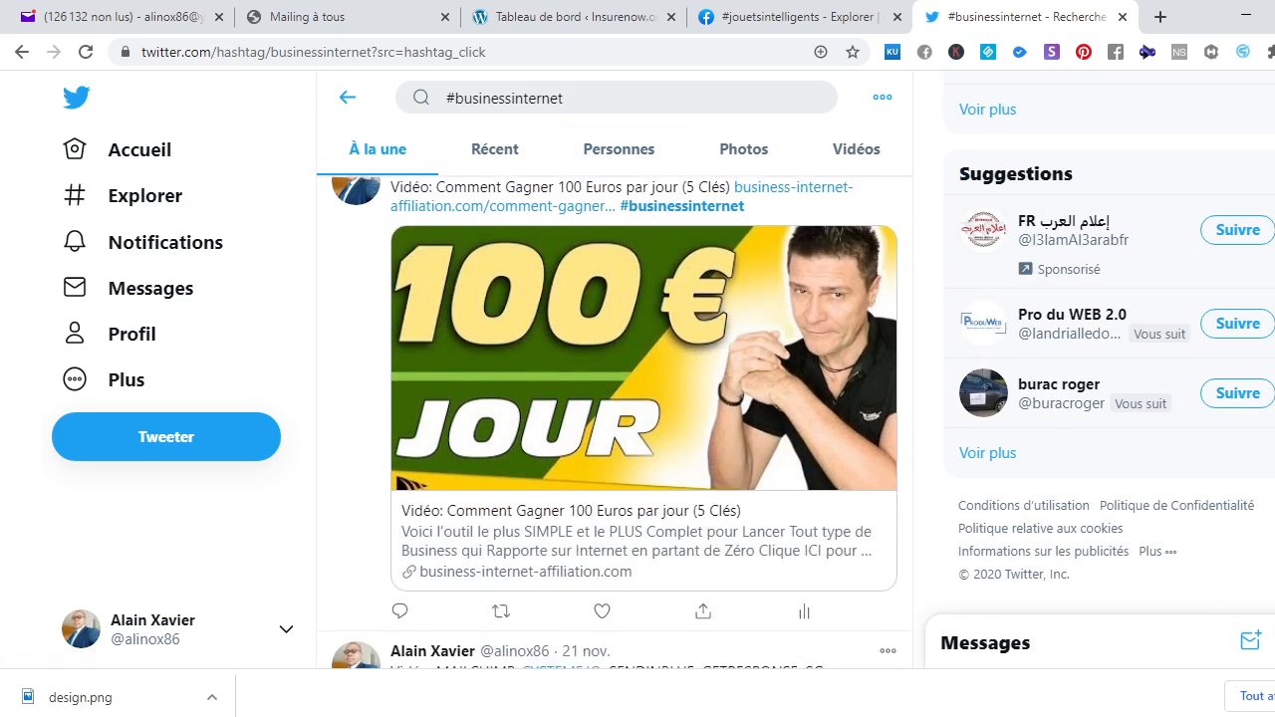
scroll(614, 422, down, 3)
scroll(614, 422, up, 8)
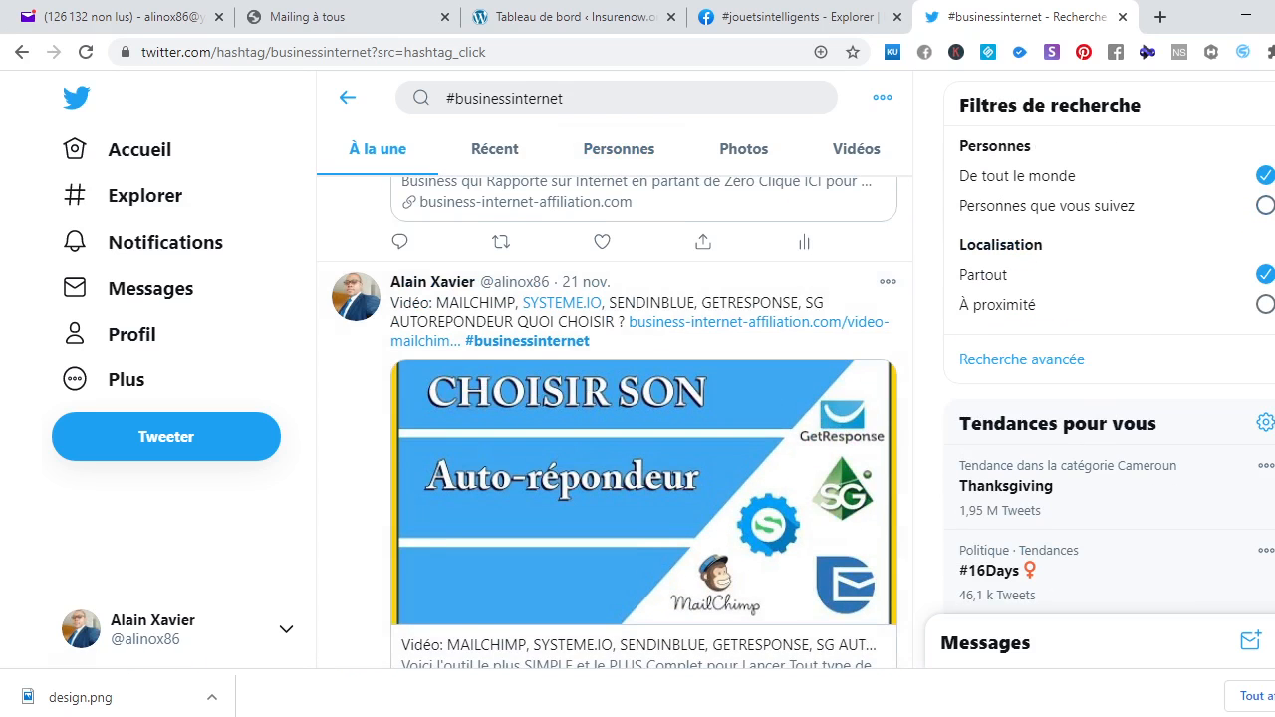
scroll(762, 464, down, 5)
scroll(614, 423, down, 3)
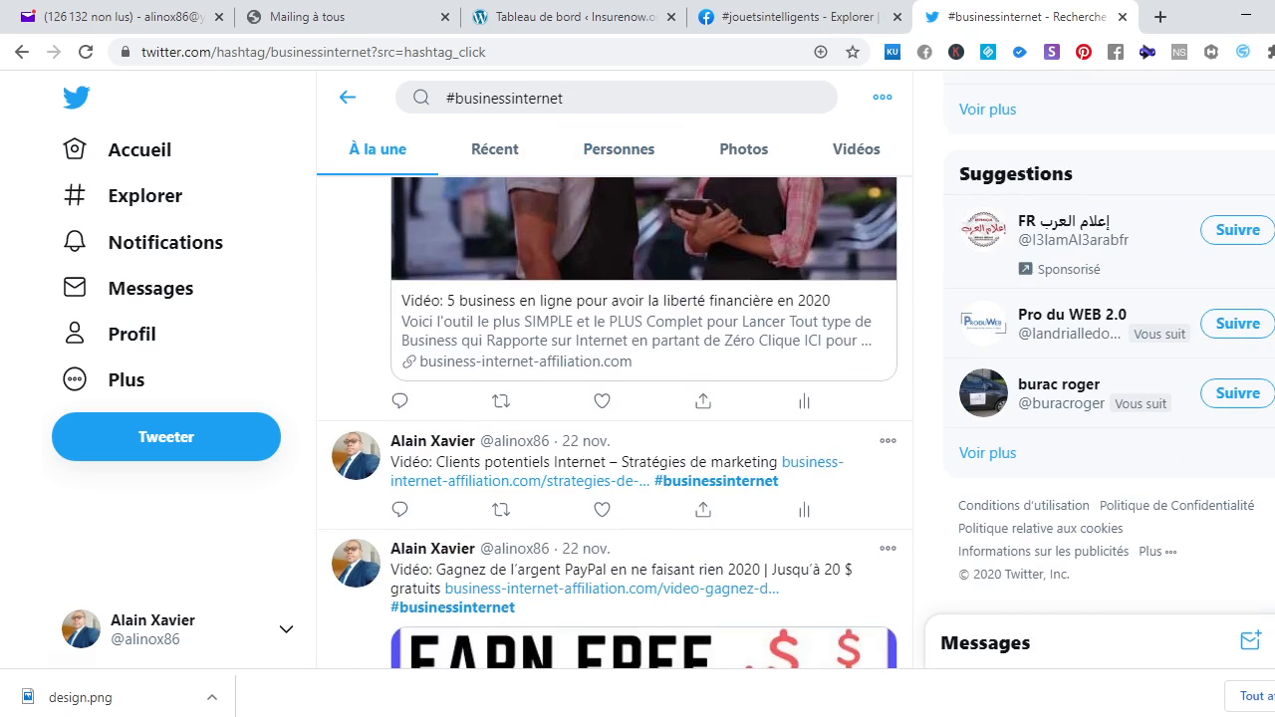
scroll(643, 423, up, 4)
scroll(613, 422, down, 8)
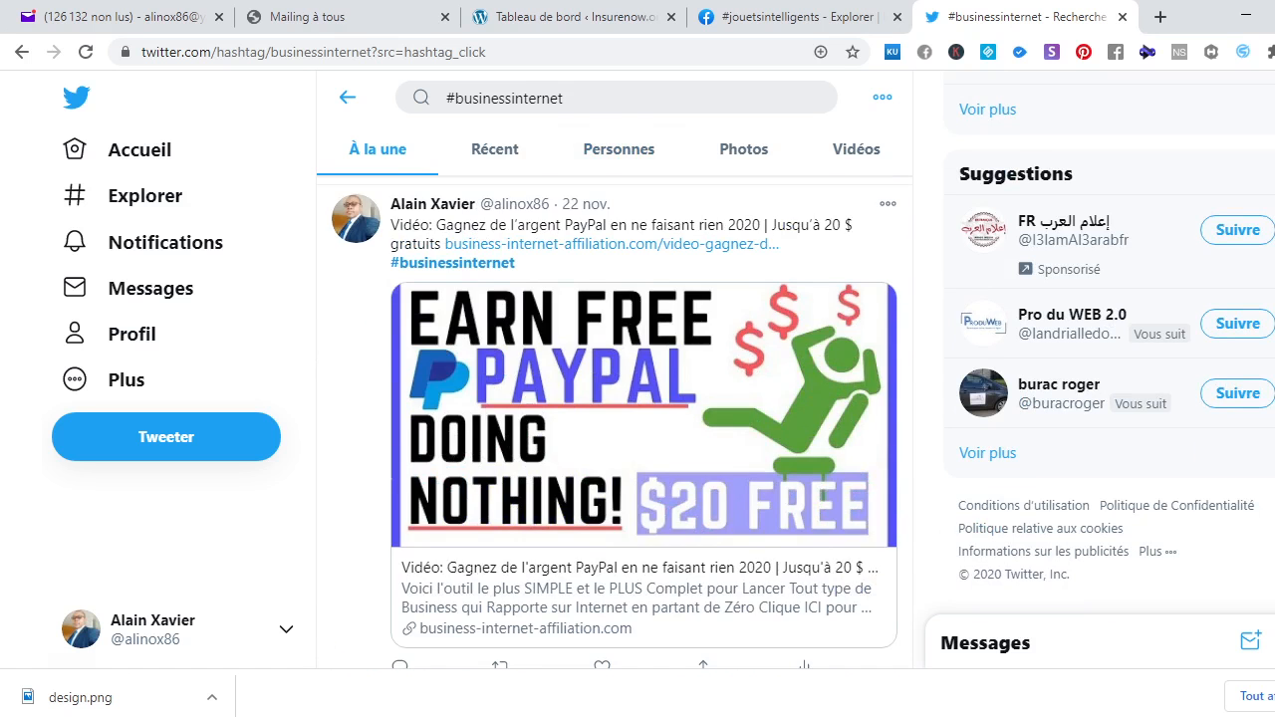
scroll(614, 422, down, 15)
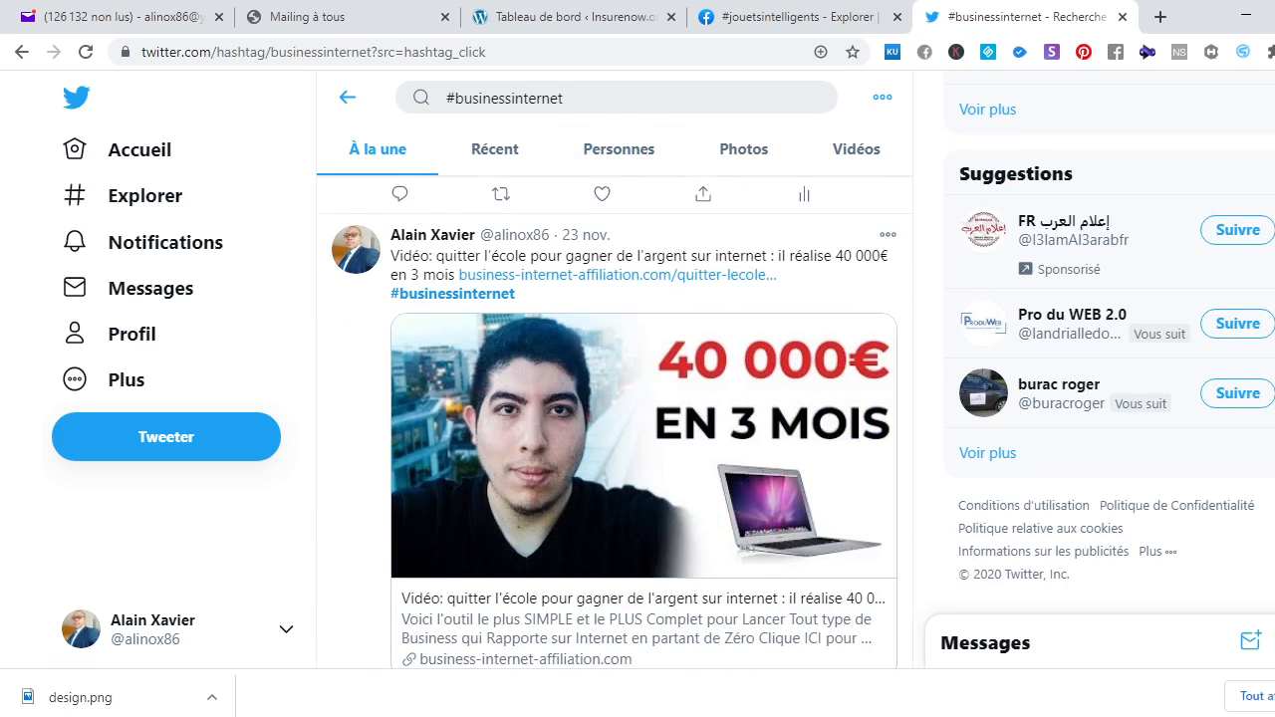
scroll(614, 423, down, 8)
scroll(613, 422, up, 20)
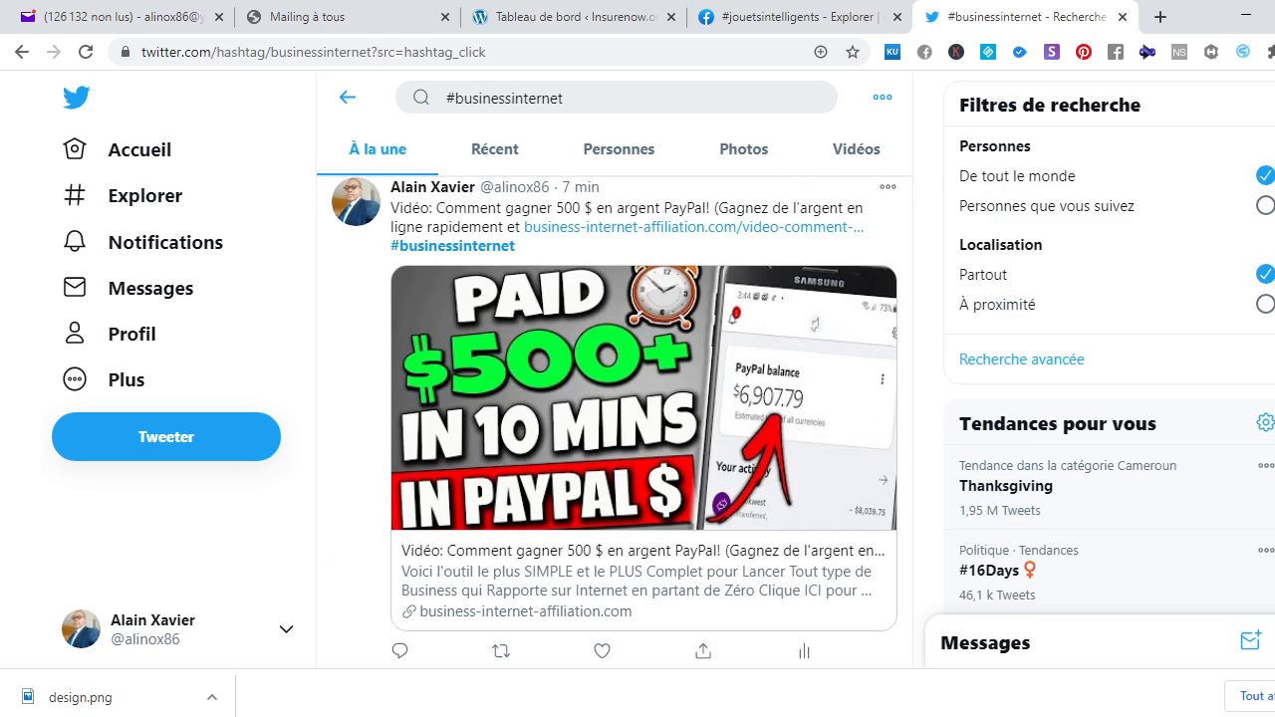
Switch back to WordPress and show the beginning of the Revive Old Posts post format settings for the Infos Kmer account
click(797, 16)
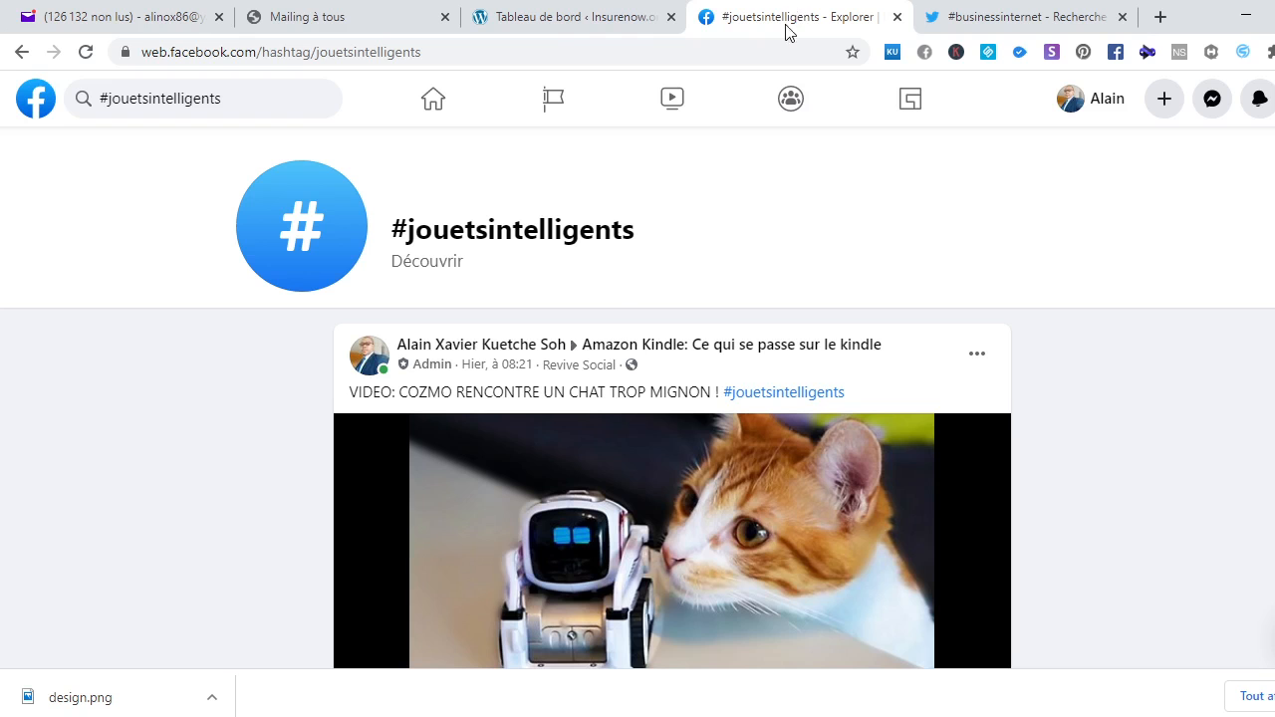
click(549, 10)
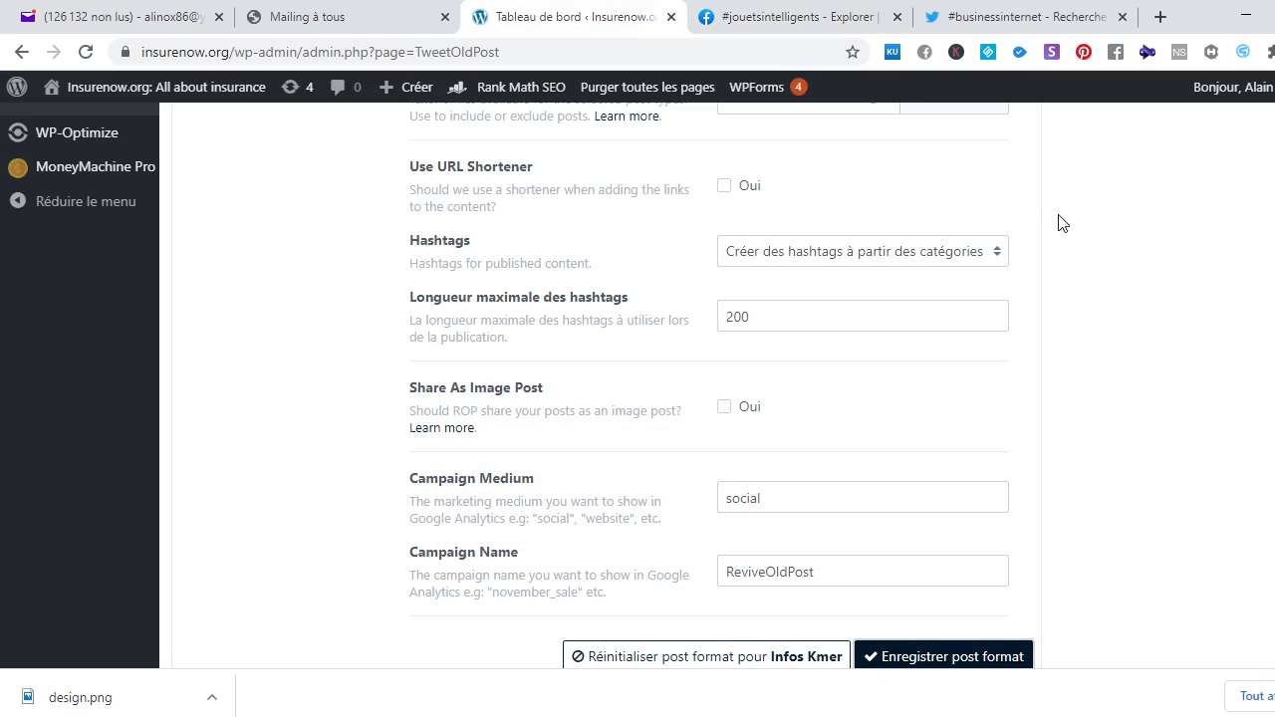
scroll(638, 386, up, 10)
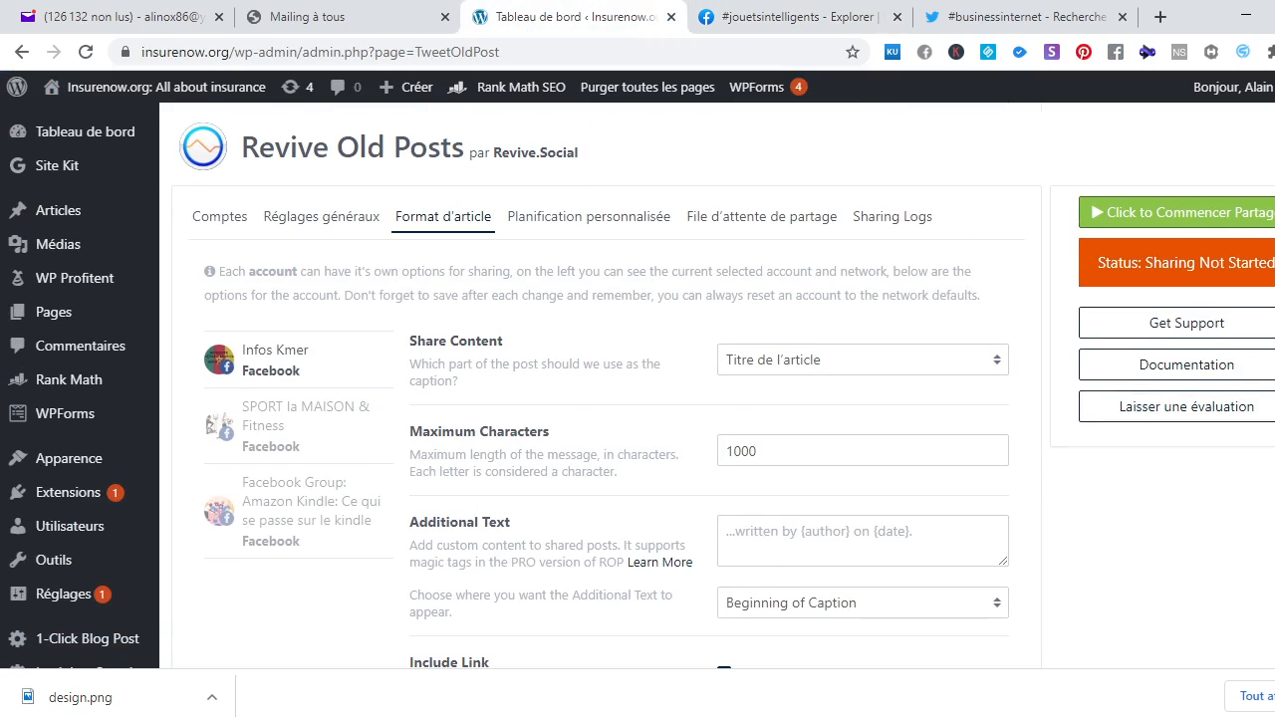